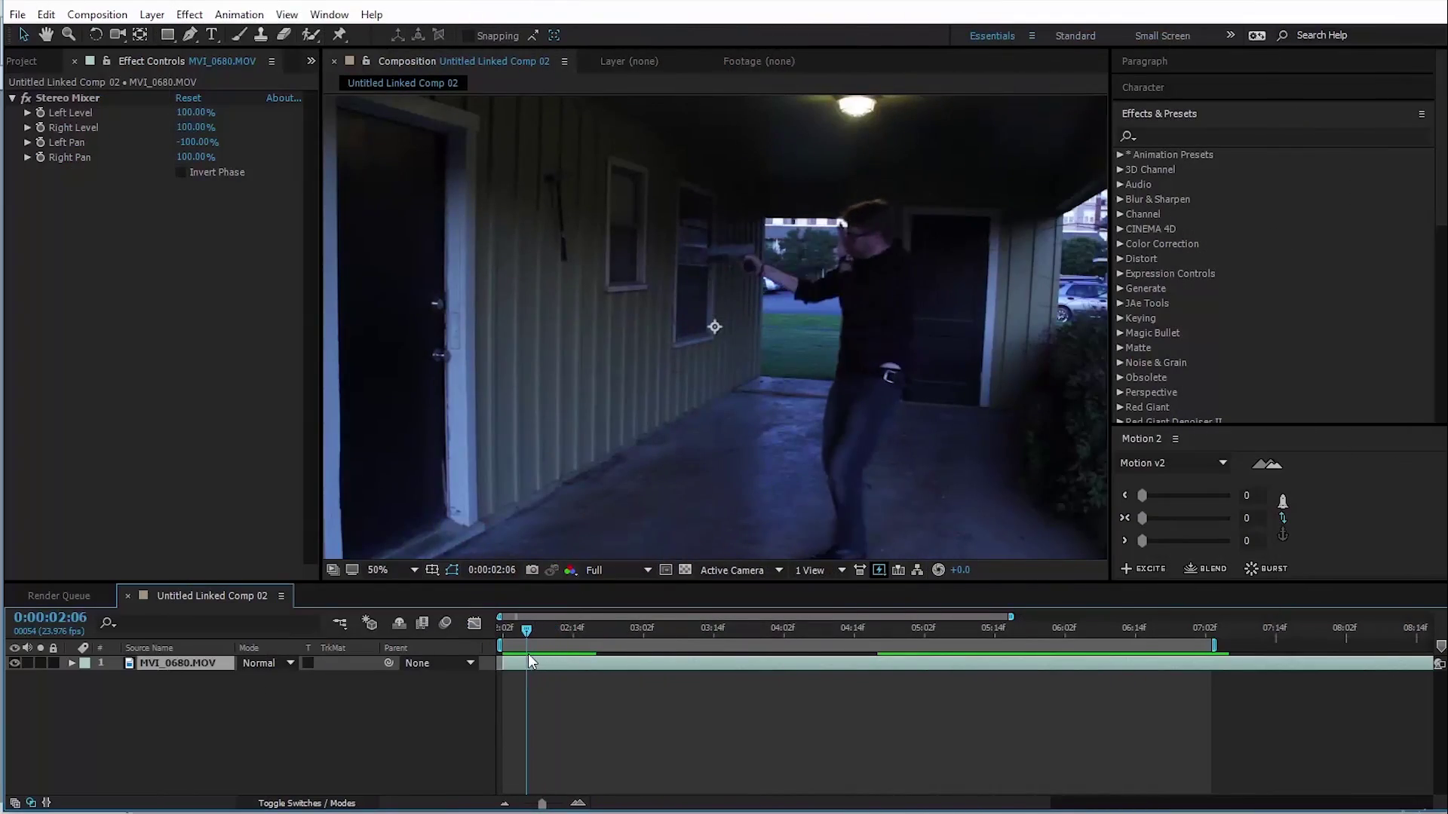
Switch to the FootageCrate site in the browser and download the Magic Spell 1 clip from the Magic / Powers category.
{"action": "key", "text": "alt+Tab"}
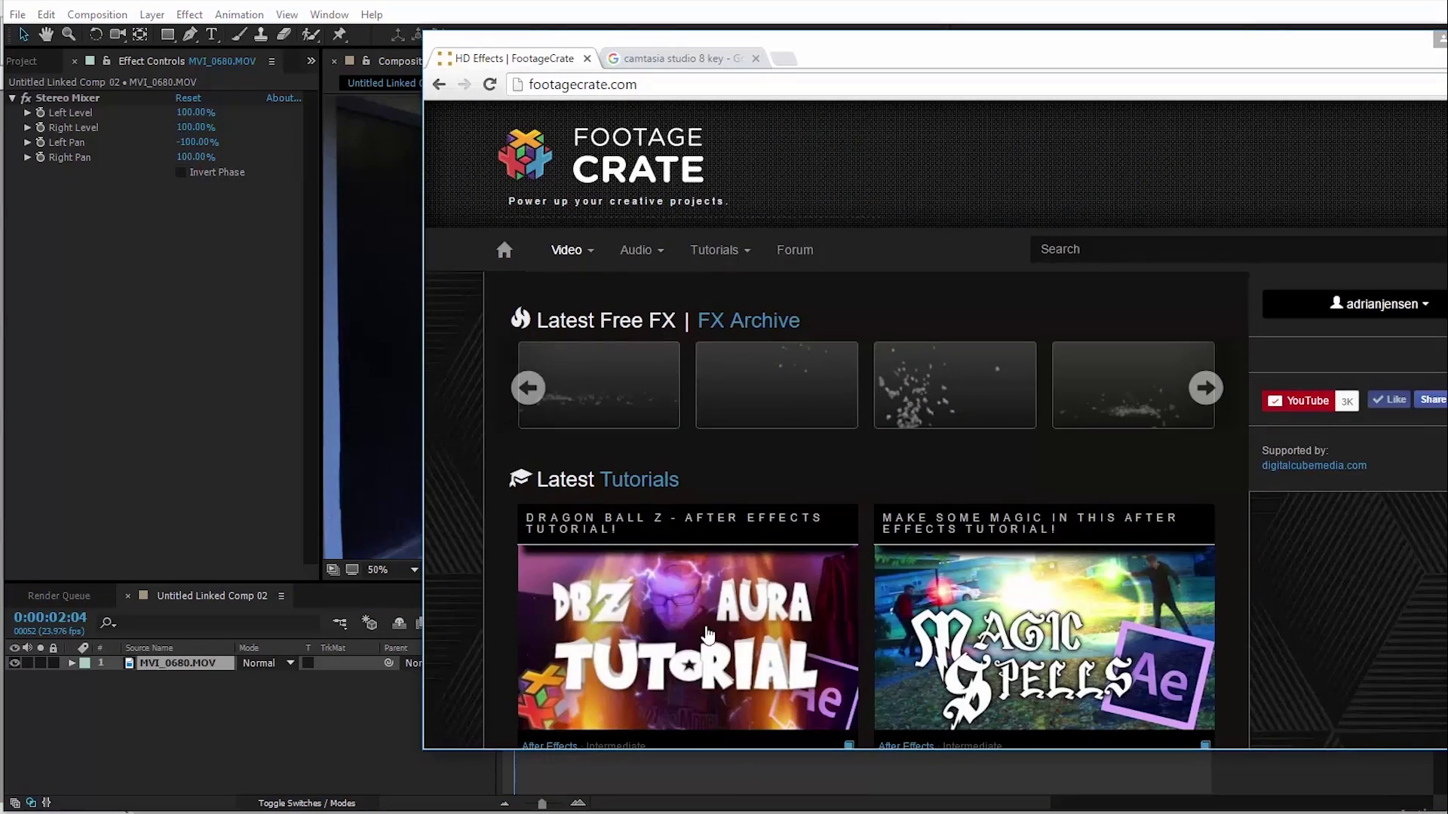
{"action": "left_click_drag", "start_coordinate": [1199, 55], "coordinate": [983, 46]}
{"action": "mouse_move", "coordinate": [356, 242]}
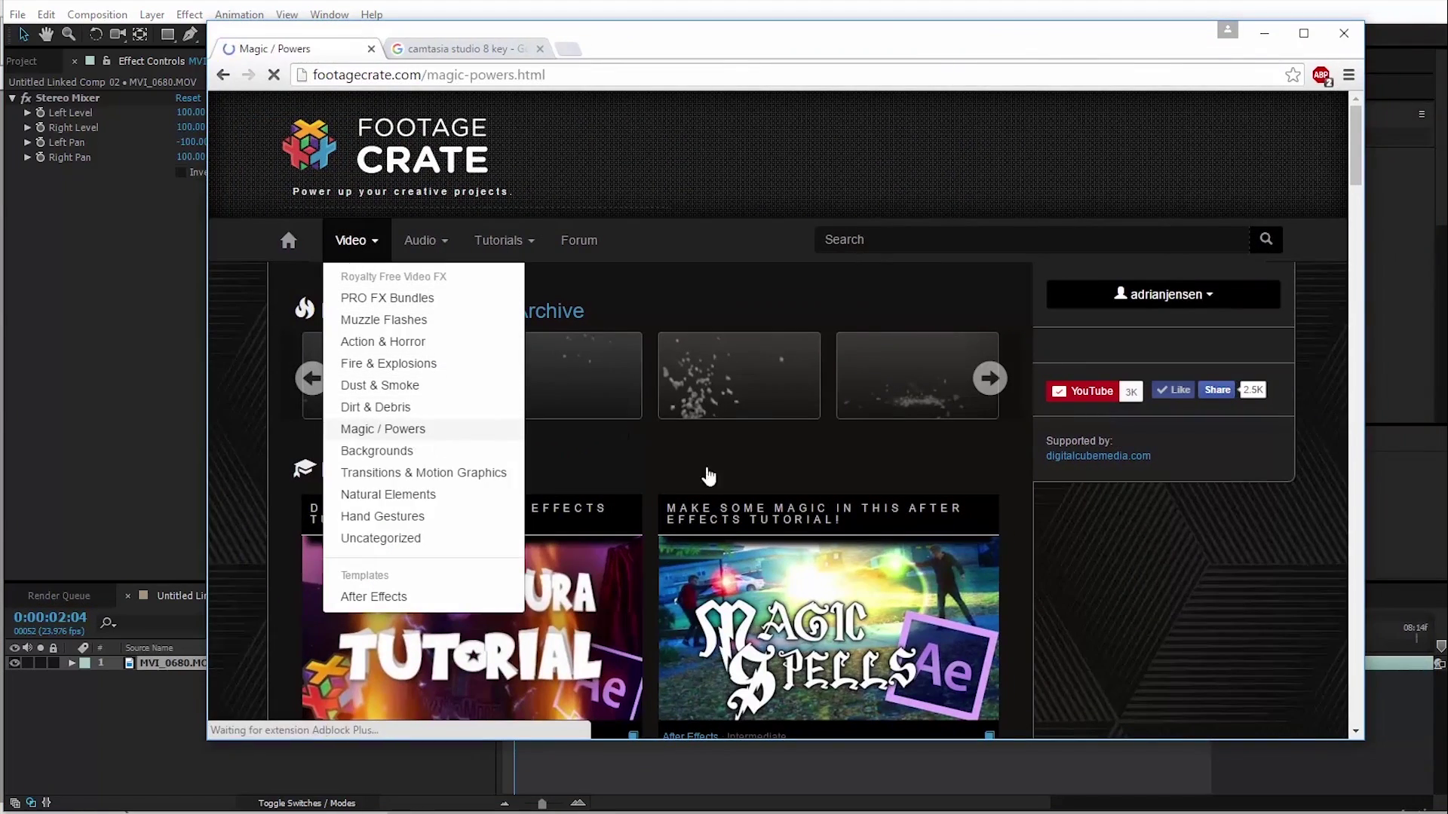
{"action": "scroll", "coordinate": [726, 468], "scroll_direction": "down", "scroll_amount": 6}
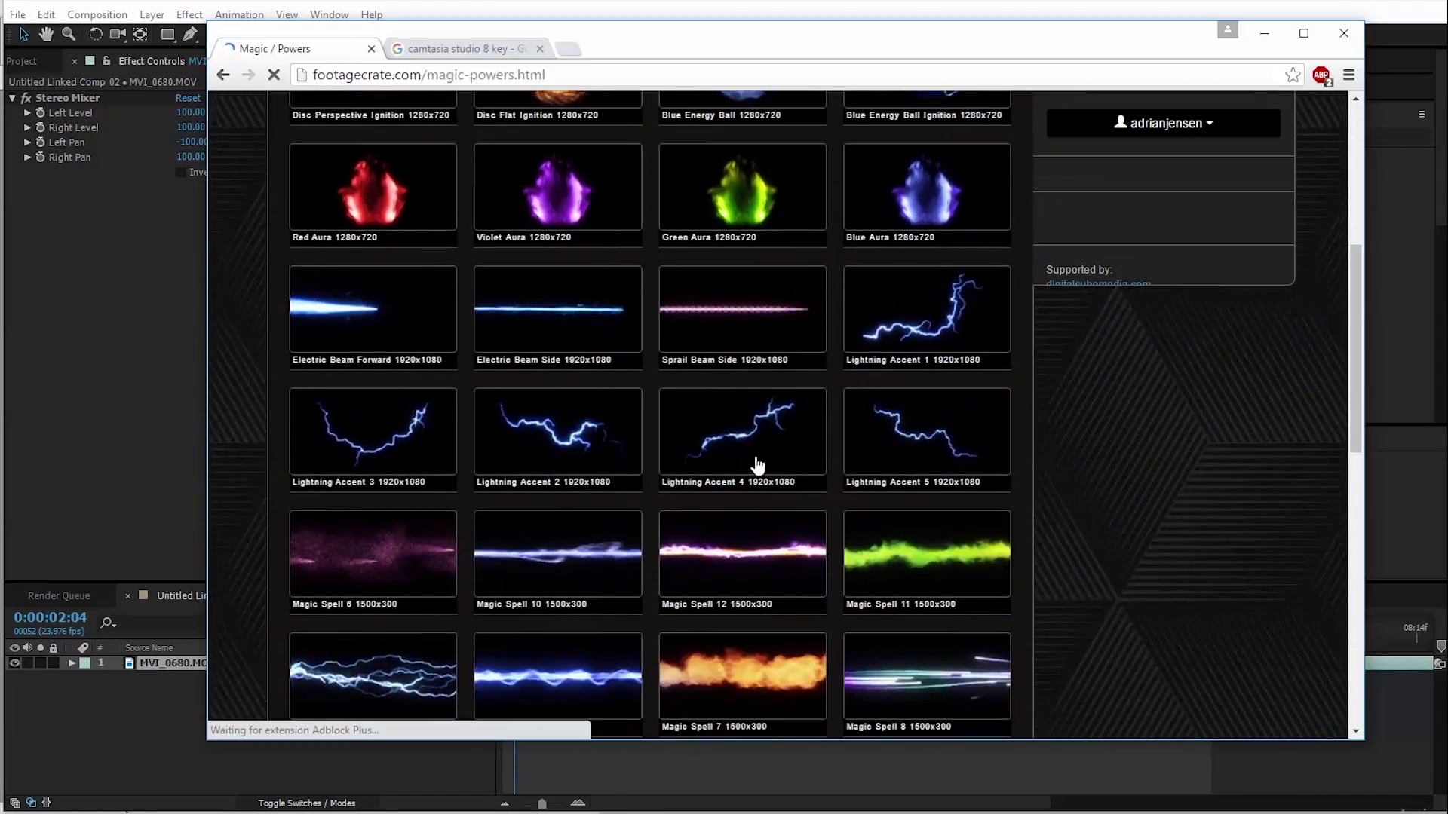
{"action": "scroll", "coordinate": [757, 464], "scroll_direction": "down", "scroll_amount": 4}
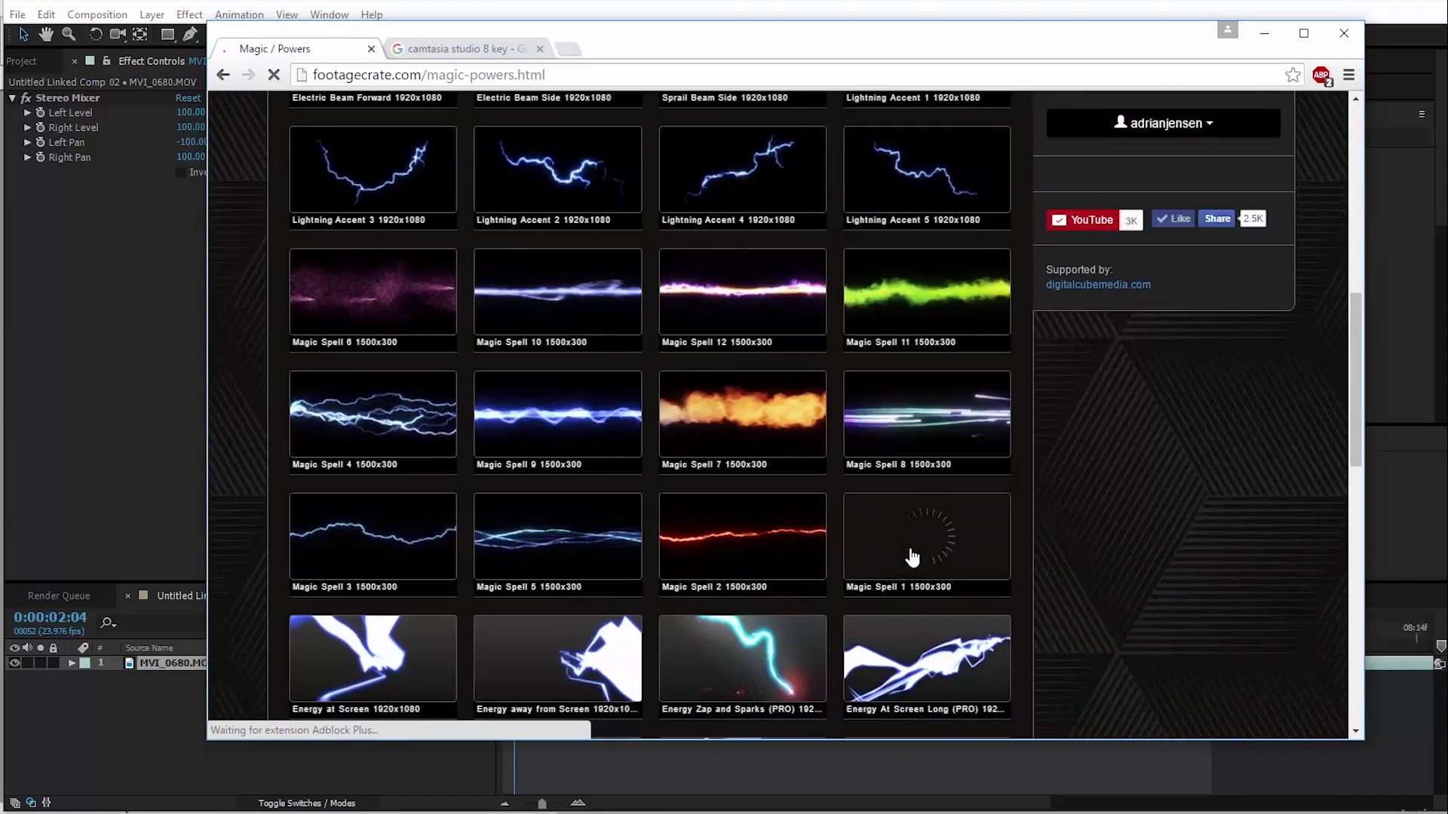
{"action": "left_click", "coordinate": [911, 554]}
{"action": "left_click", "coordinate": [969, 491]}
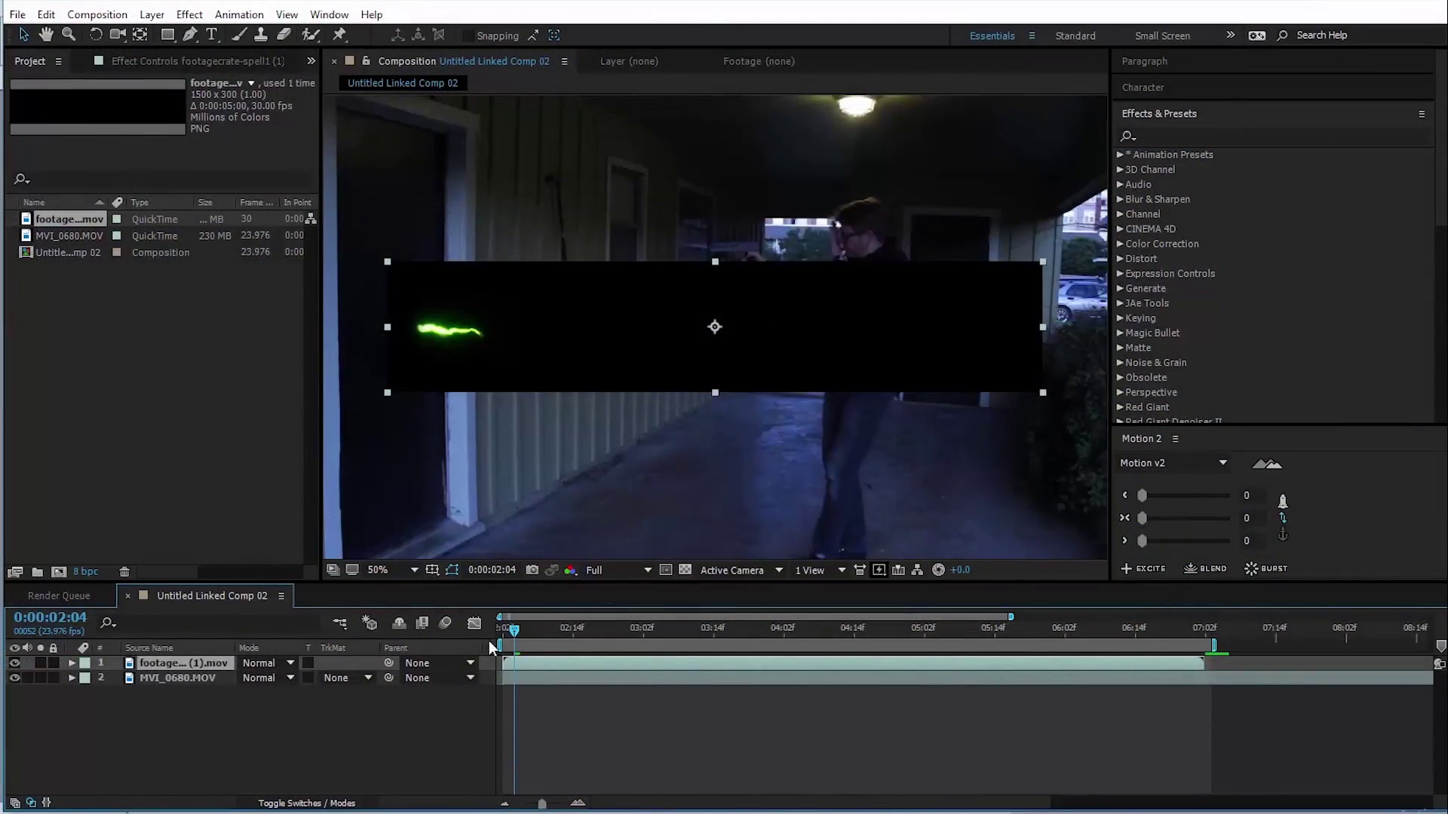
Scale down the green spell clip and pin both ends of its beam with the Puppet Pin tool.
{"action": "left_click_drag", "start_coordinate": [1043, 391], "coordinate": [588, 280]}
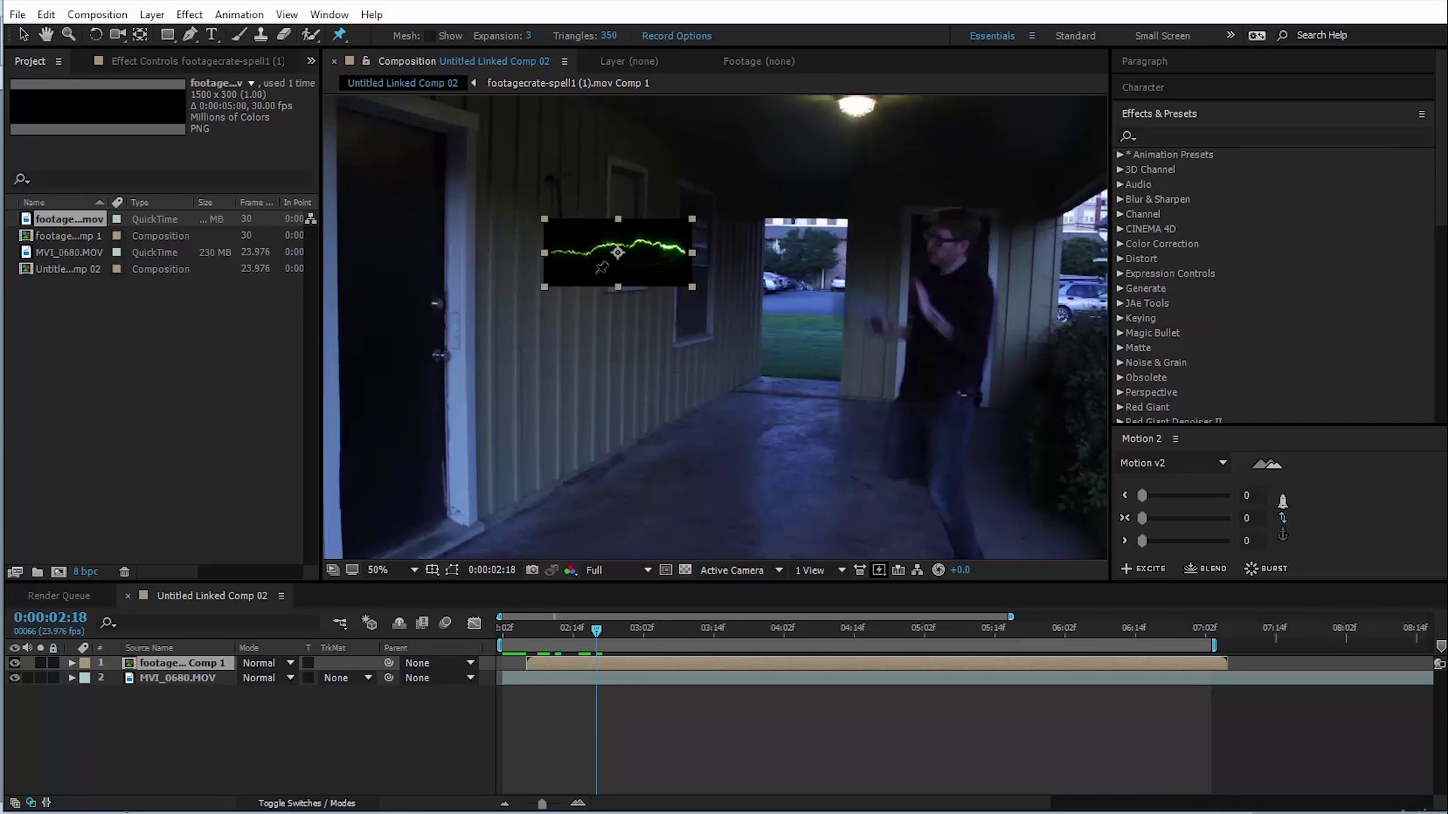
{"action": "scroll", "coordinate": [601, 267], "scroll_direction": "up", "scroll_amount": 1}
{"action": "left_click_drag", "start_coordinate": [522, 209], "coordinate": [613, 306]}
{"action": "left_click", "coordinate": [596, 298]}
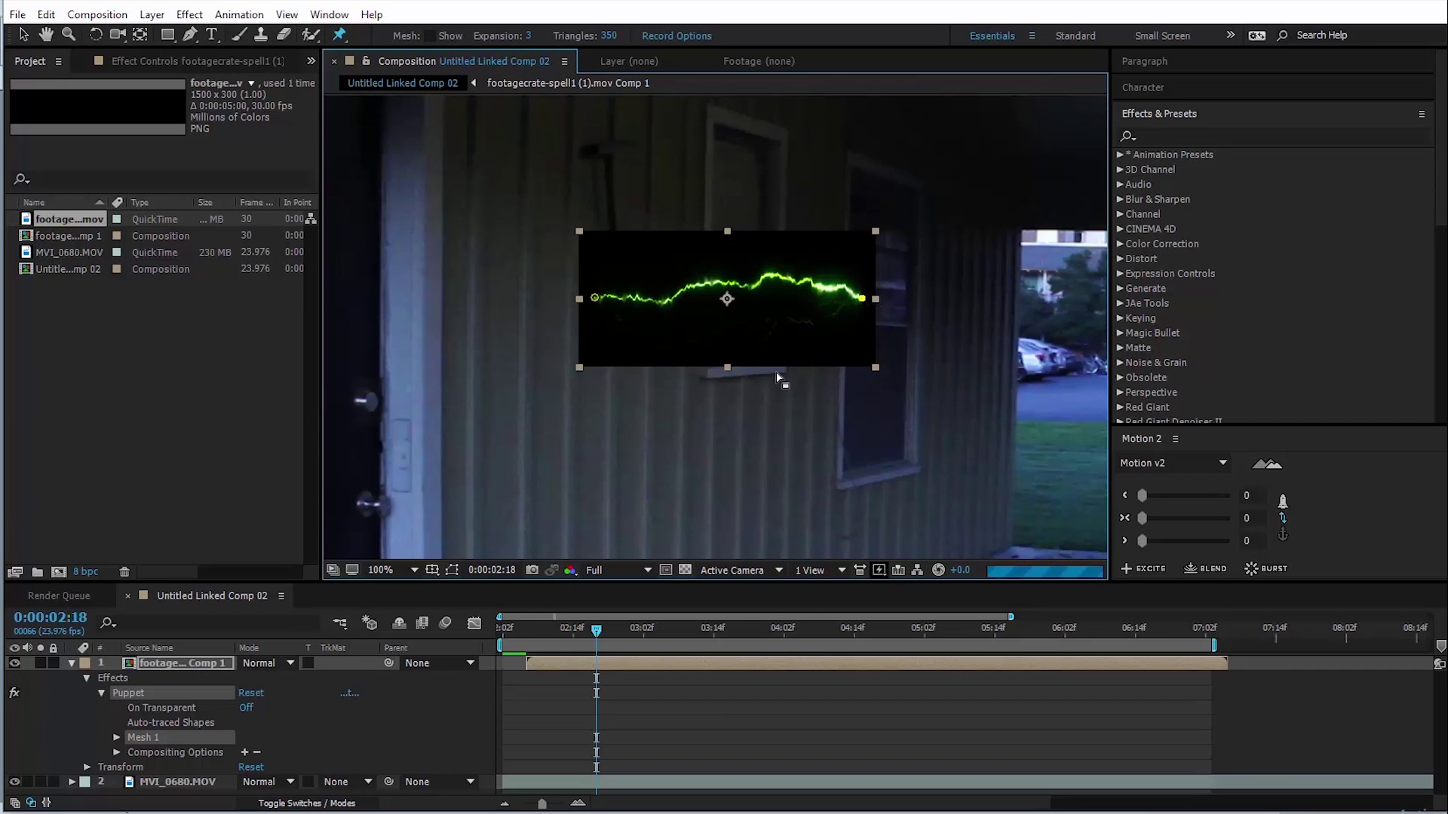
Stretch the beam by its puppet pins and keyframe the pin nearest the man frame by frame, backwards from 0:00:02:18, to follow his hand.
{"action": "left_click_drag", "start_coordinate": [595, 298], "coordinate": [550, 292]}
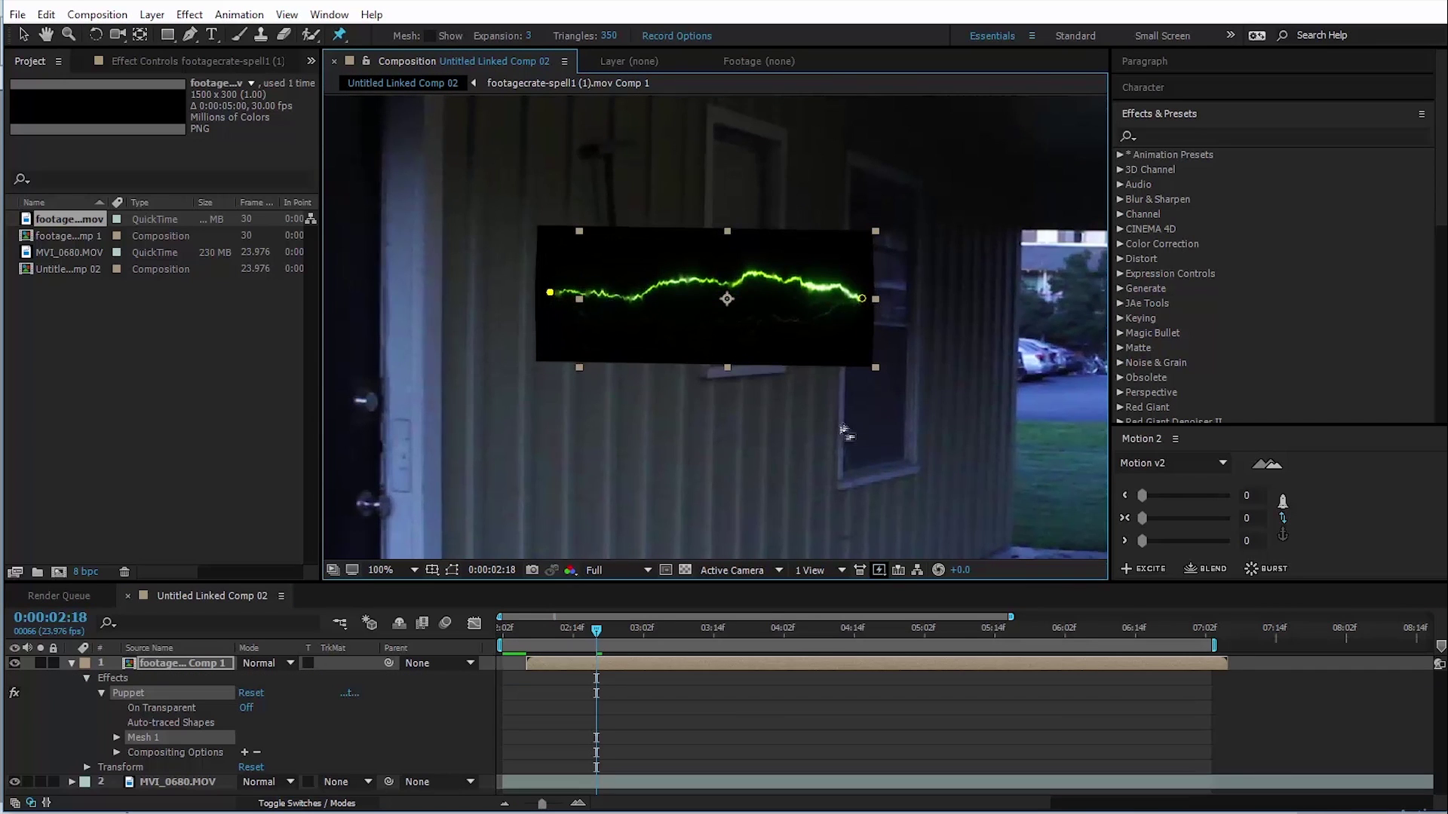
{"action": "left_click_drag", "start_coordinate": [860, 316], "coordinate": [806, 436]}
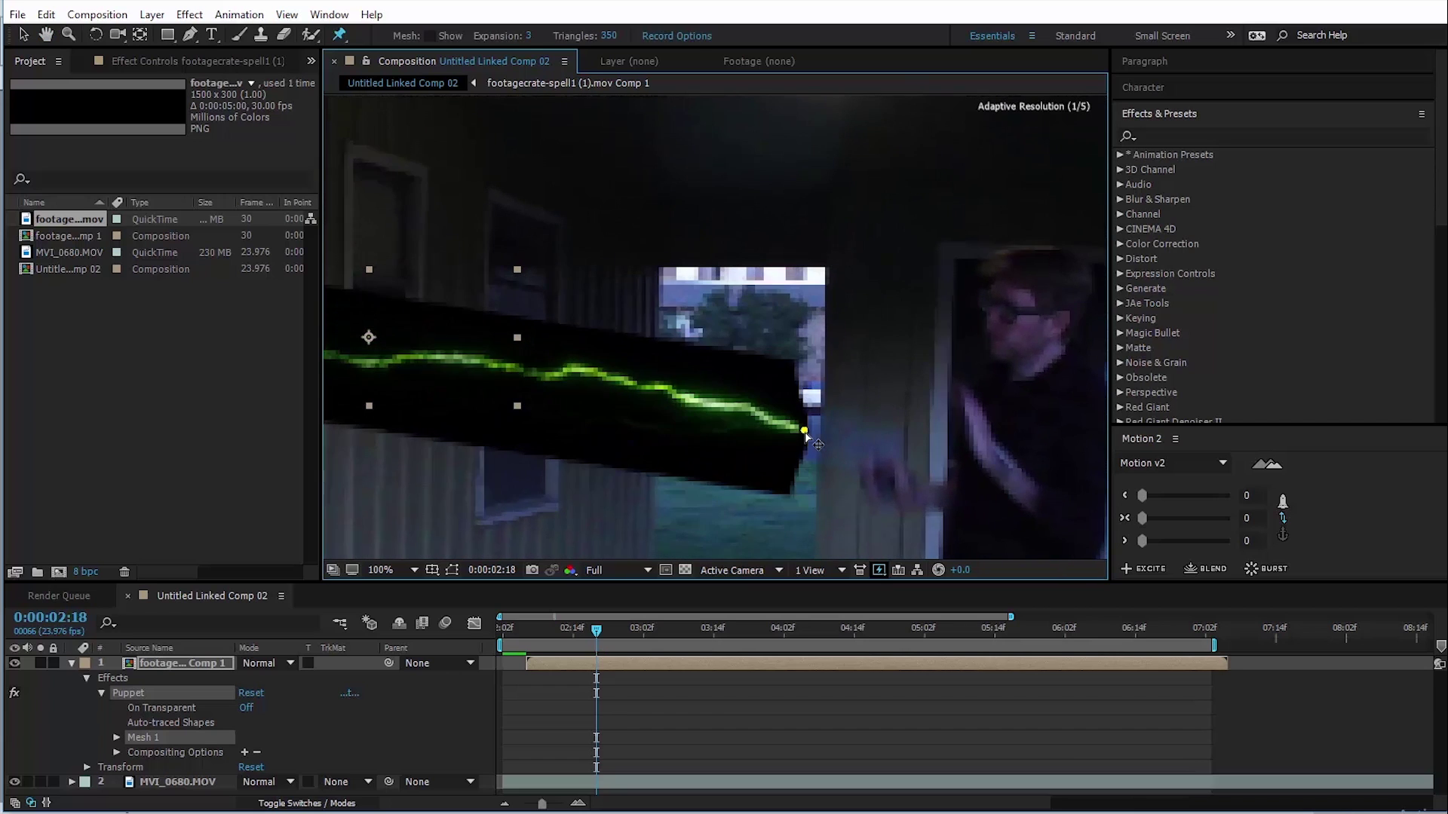
{"action": "key", "text": "Page_Up"}
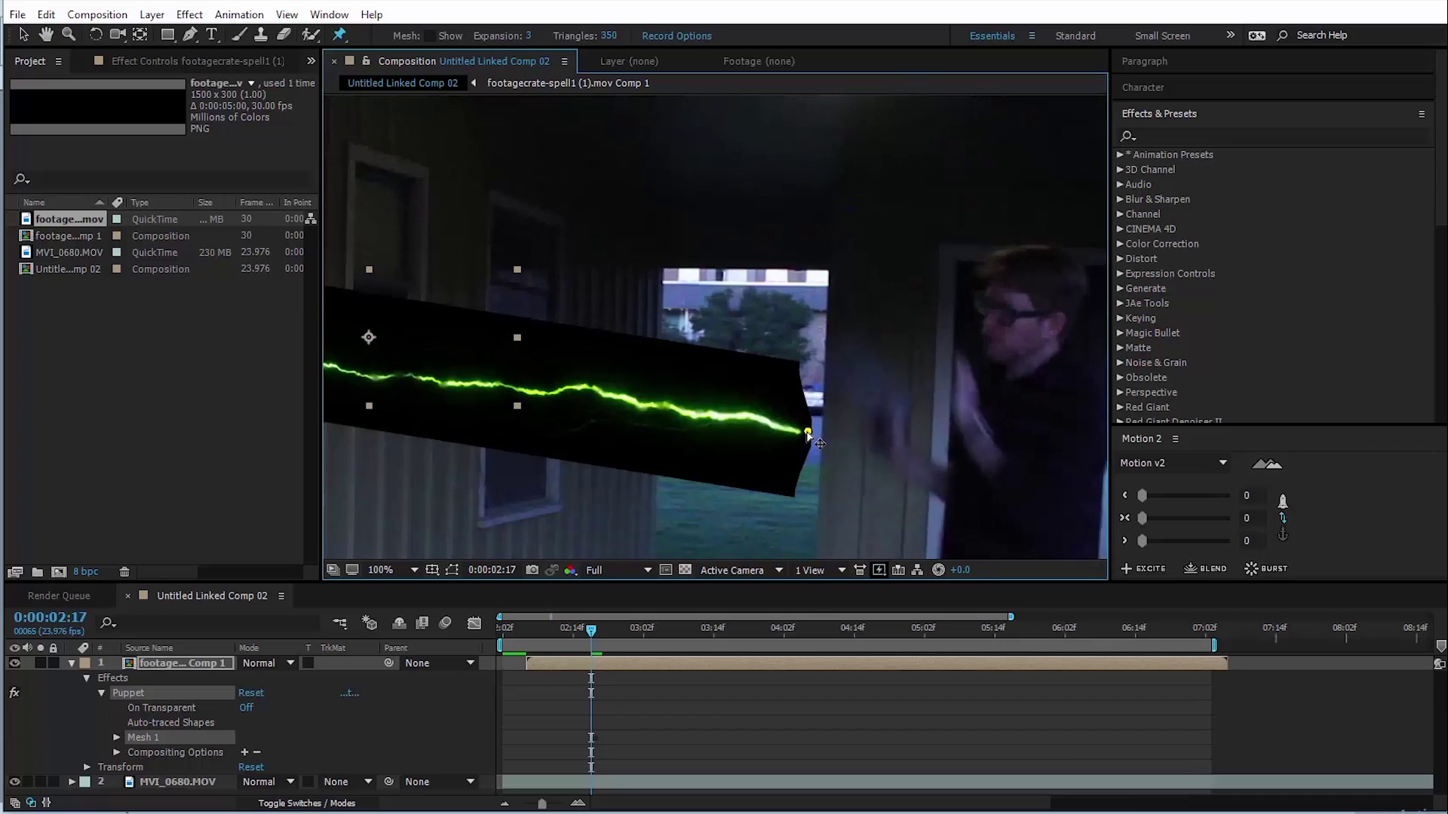
{"action": "key", "text": "Page_Up"}
{"action": "mouse_move", "coordinate": [824, 369]}
{"action": "left_mouse_down"}
{"action": "mouse_move", "coordinate": [882, 279]}
{"action": "mouse_move", "coordinate": [938, 252]}
{"action": "mouse_move", "coordinate": [795, 219]}
{"action": "mouse_move", "coordinate": [939, 257]}
{"action": "mouse_move", "coordinate": [924, 282]}
{"action": "mouse_move", "coordinate": [834, 282]}
{"action": "mouse_move", "coordinate": [905, 275]}
{"action": "mouse_move", "coordinate": [821, 252]}
{"action": "mouse_move", "coordinate": [890, 242]}
{"action": "mouse_move", "coordinate": [826, 249]}
{"action": "mouse_move", "coordinate": [886, 275]}
{"action": "mouse_move", "coordinate": [808, 251]}
{"action": "mouse_move", "coordinate": [706, 313]}
{"action": "mouse_move", "coordinate": [519, 329]}
{"action": "mouse_move", "coordinate": [566, 334]}
{"action": "mouse_move", "coordinate": [519, 352]}
{"action": "mouse_move", "coordinate": [545, 337]}
{"action": "left_mouse_up"}
{"action": "key", "text": "Page_Up"}
{"action": "key", "text": "Page_Up"}
{"action": "key", "text": "Page_Up"}
{"action": "key", "text": "Page_Up"}
{"action": "key", "text": "Page_Up"}
{"action": "key", "text": "Page_Up"}
{"action": "key", "text": "Page_Up"}
{"action": "key", "text": "Page_Up"}
{"action": "key", "text": "Page_Up"}
{"action": "key", "text": "Page_Up"}
Show the layer switches and enable motion blur for the animated beam layer.
{"action": "mouse_move", "coordinate": [527, 633]}
{"action": "left_mouse_down"}
{"action": "mouse_move", "coordinate": [559, 645]}
{"action": "mouse_move", "coordinate": [536, 640]}
{"action": "left_mouse_up"}
{"action": "left_click", "coordinate": [302, 803]}
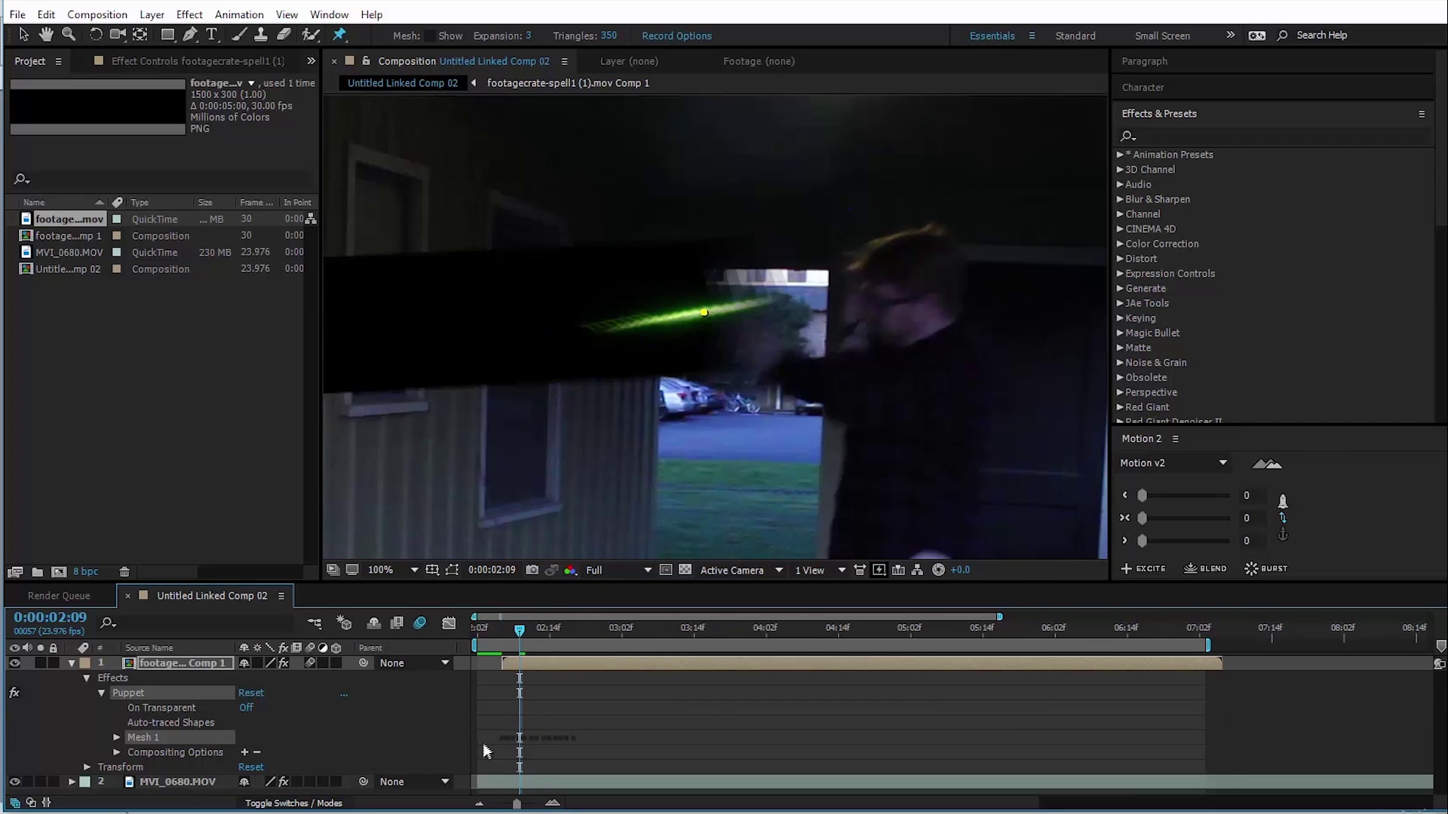
{"action": "key", "text": "Page_Up"}
{"action": "left_click", "coordinate": [172, 678]}
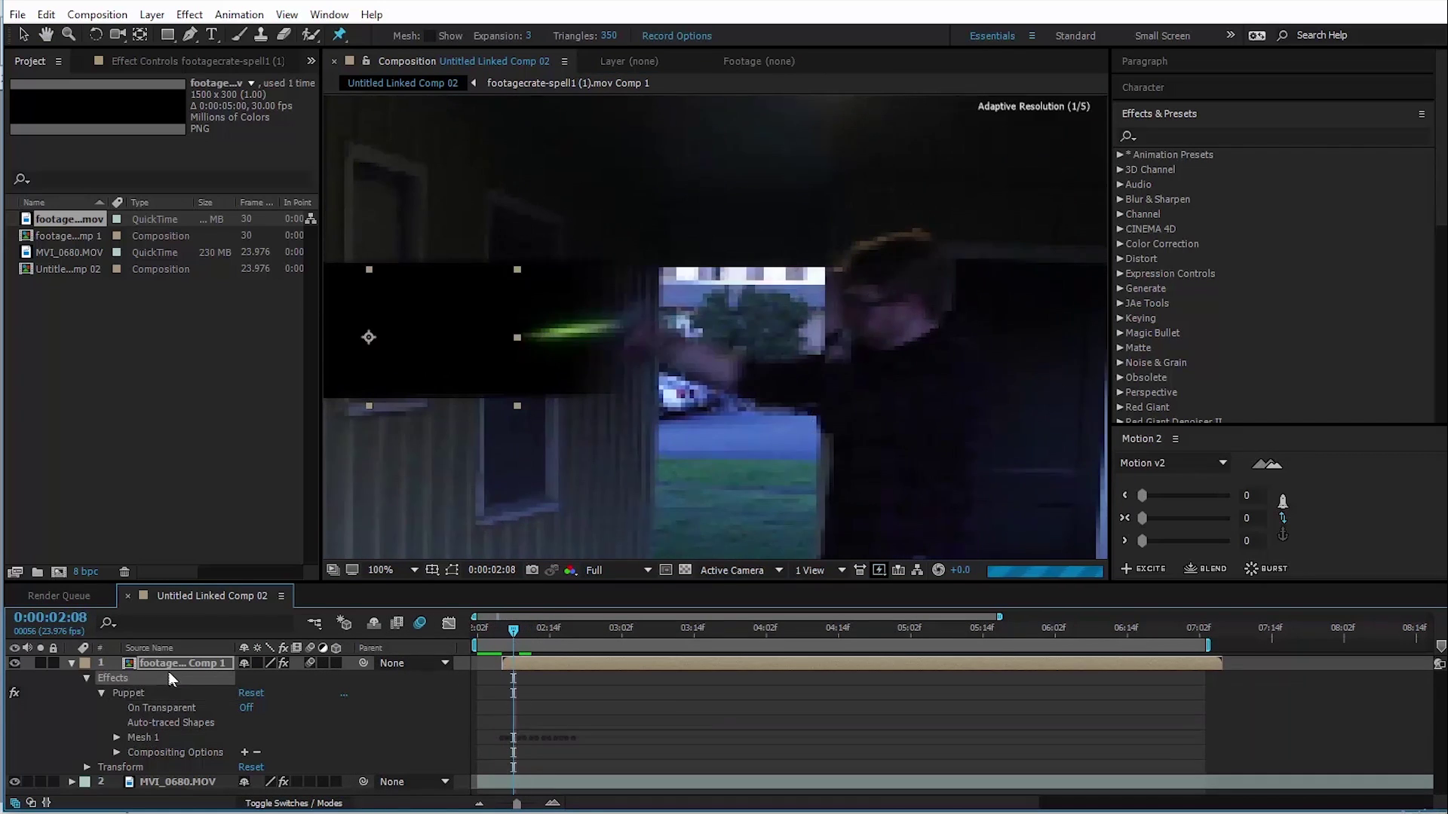
{"action": "key", "text": "t"}
{"action": "left_click", "coordinate": [115, 678]}
{"action": "left_click_drag", "start_coordinate": [514, 630], "coordinate": [537, 639]}
{"action": "left_click_drag", "start_coordinate": [247, 677], "coordinate": [132, 685]}
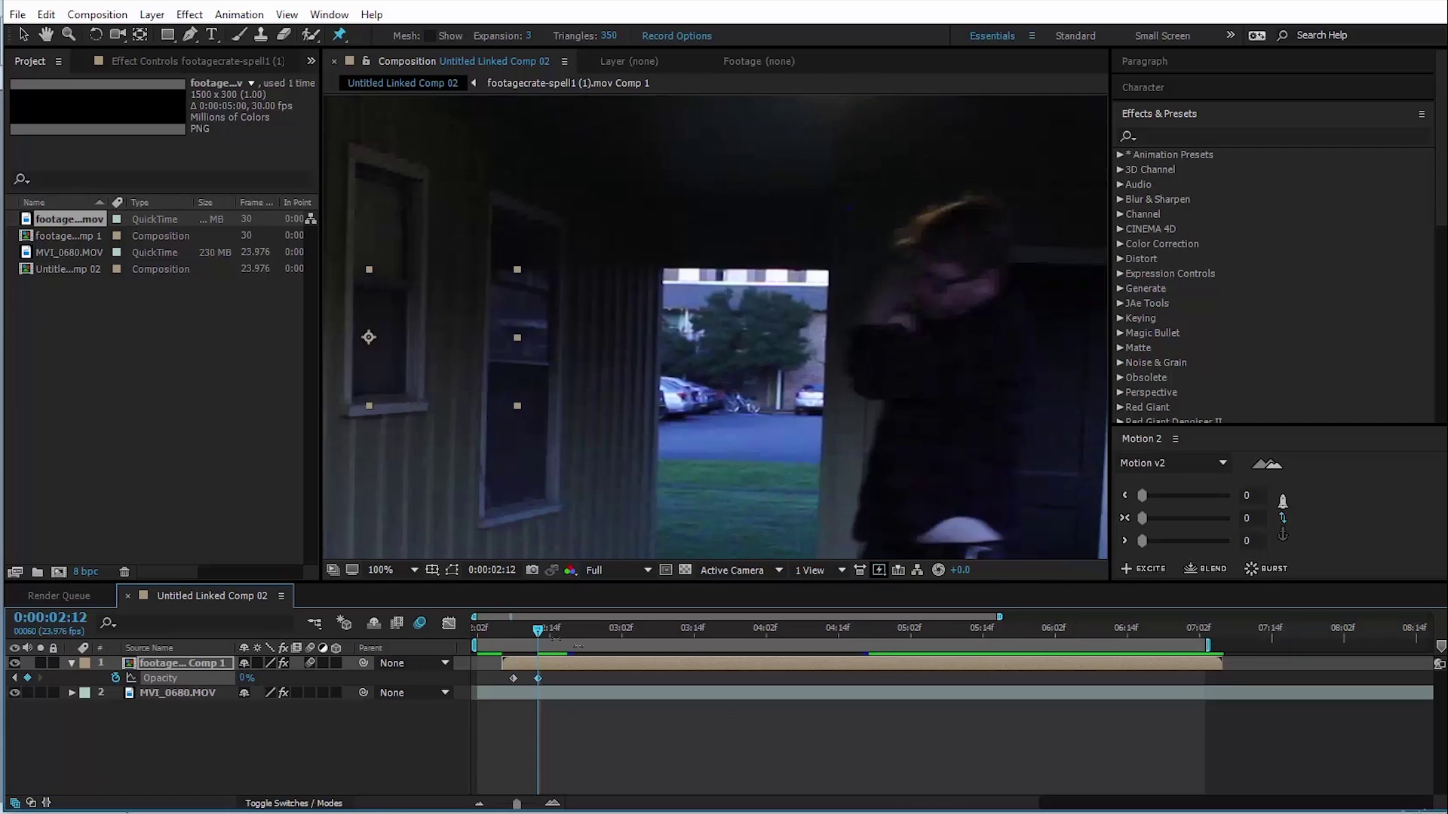
{"action": "key", "text": "Page_Up"}
{"action": "key", "text": "Page_Up"}
{"action": "left_click", "coordinate": [151, 15]}
{"action": "left_click", "coordinate": [226, 666]}
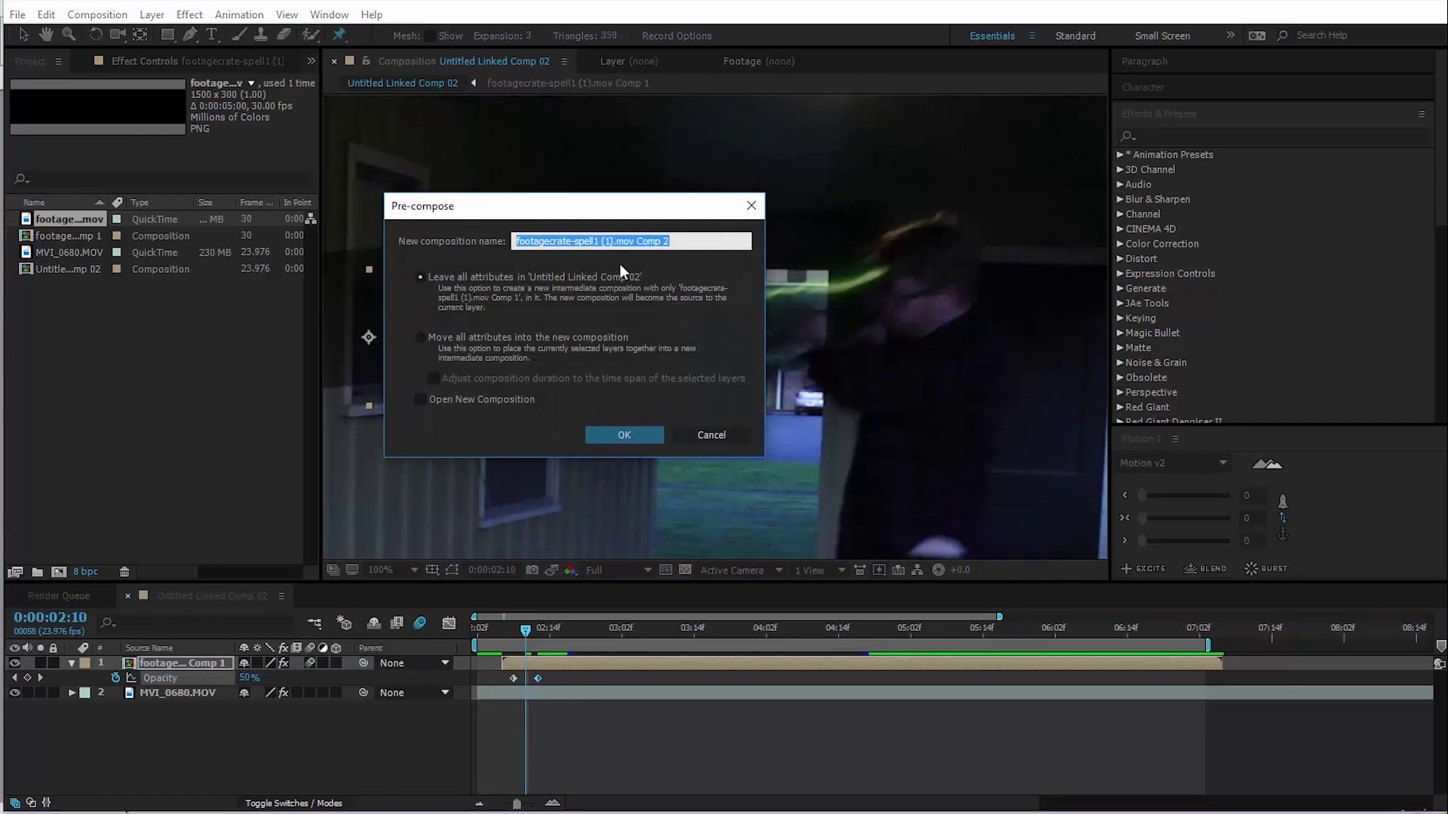
{"action": "type", "text": "Beam"}
{"action": "key", "text": "Return"}
{"action": "key", "text": "ctrl+z"}
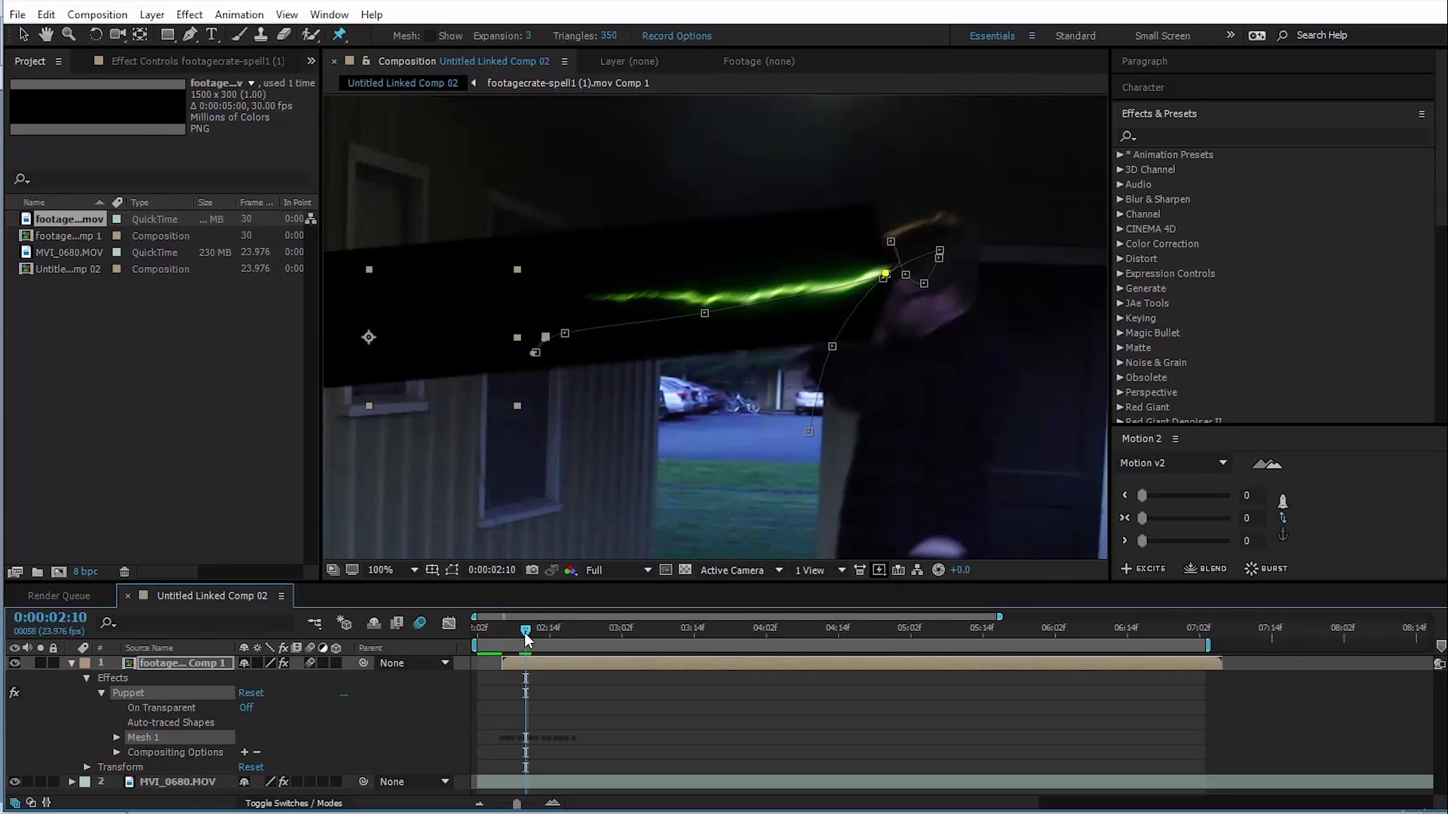
Keyframe the beam layer's opacity from 100% at 0:00:02:08 to 0% at 0:00:02:12.
{"action": "left_click_drag", "start_coordinate": [521, 642], "coordinate": [513, 641]}
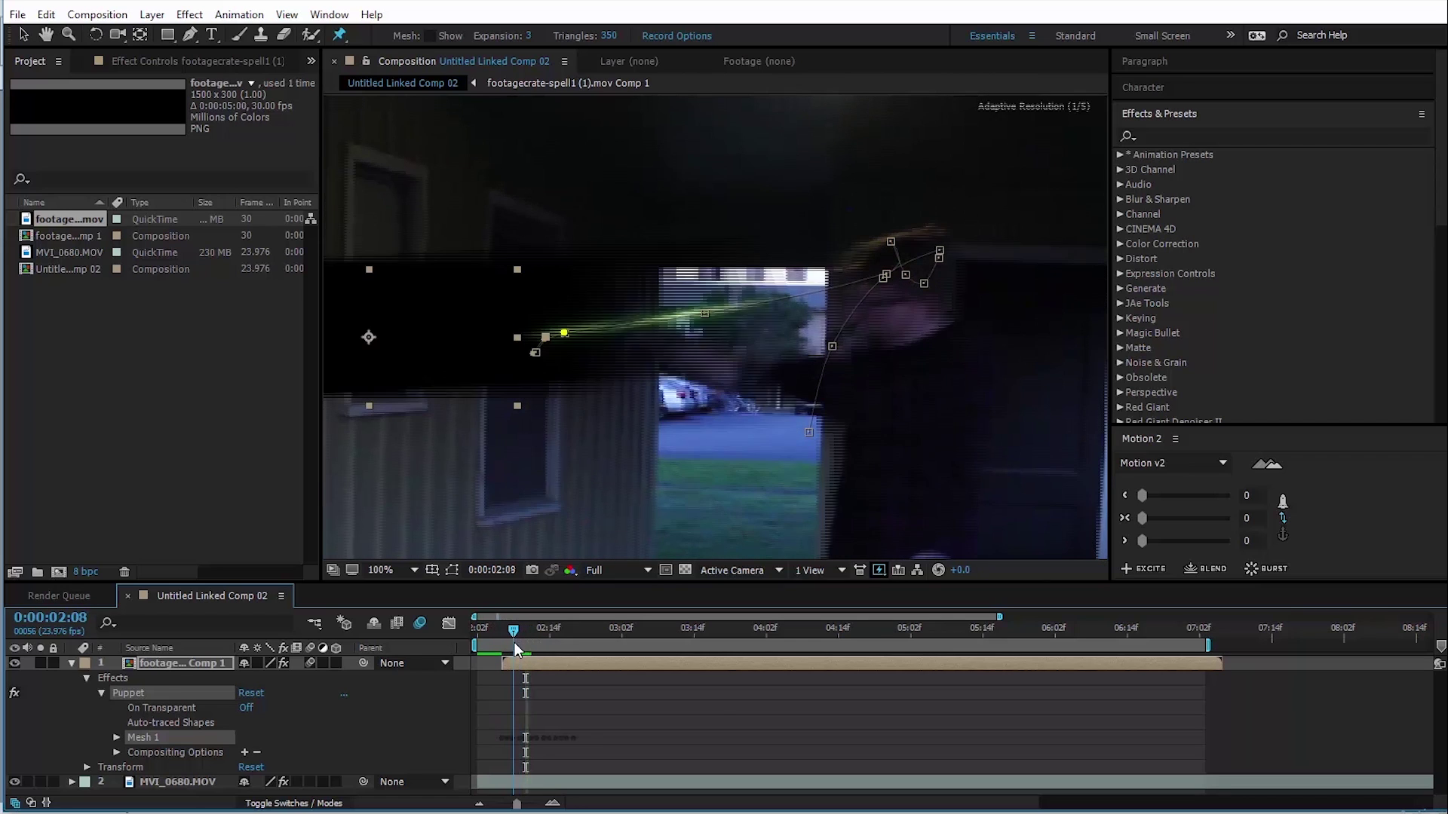
{"action": "left_click", "coordinate": [170, 676]}
{"action": "key", "text": "t"}
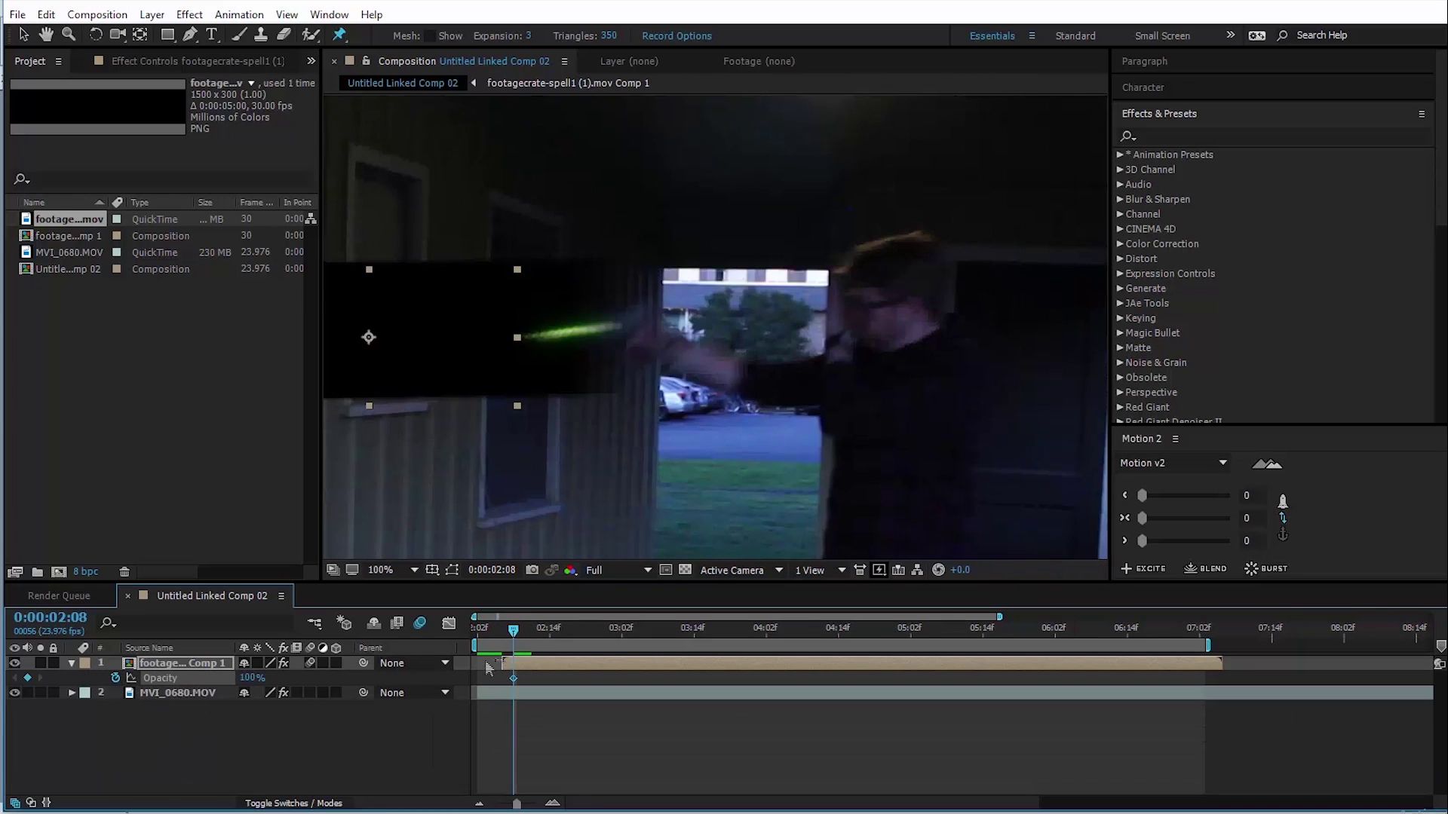
{"action": "left_click_drag", "start_coordinate": [513, 642], "coordinate": [537, 641]}
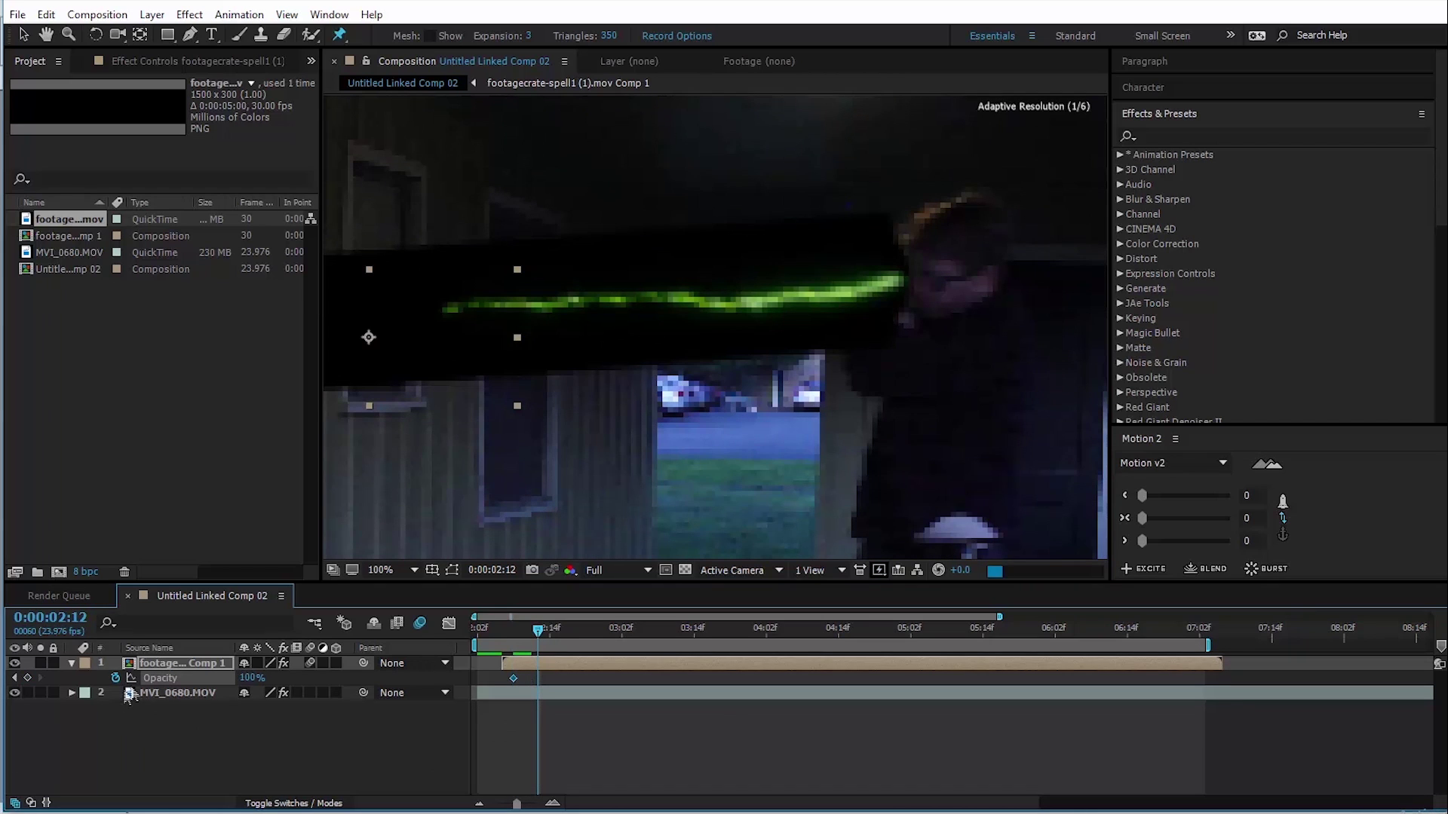
{"action": "left_click", "coordinate": [252, 677]}
{"action": "type", "text": "50"}
{"action": "key", "text": "Return"}
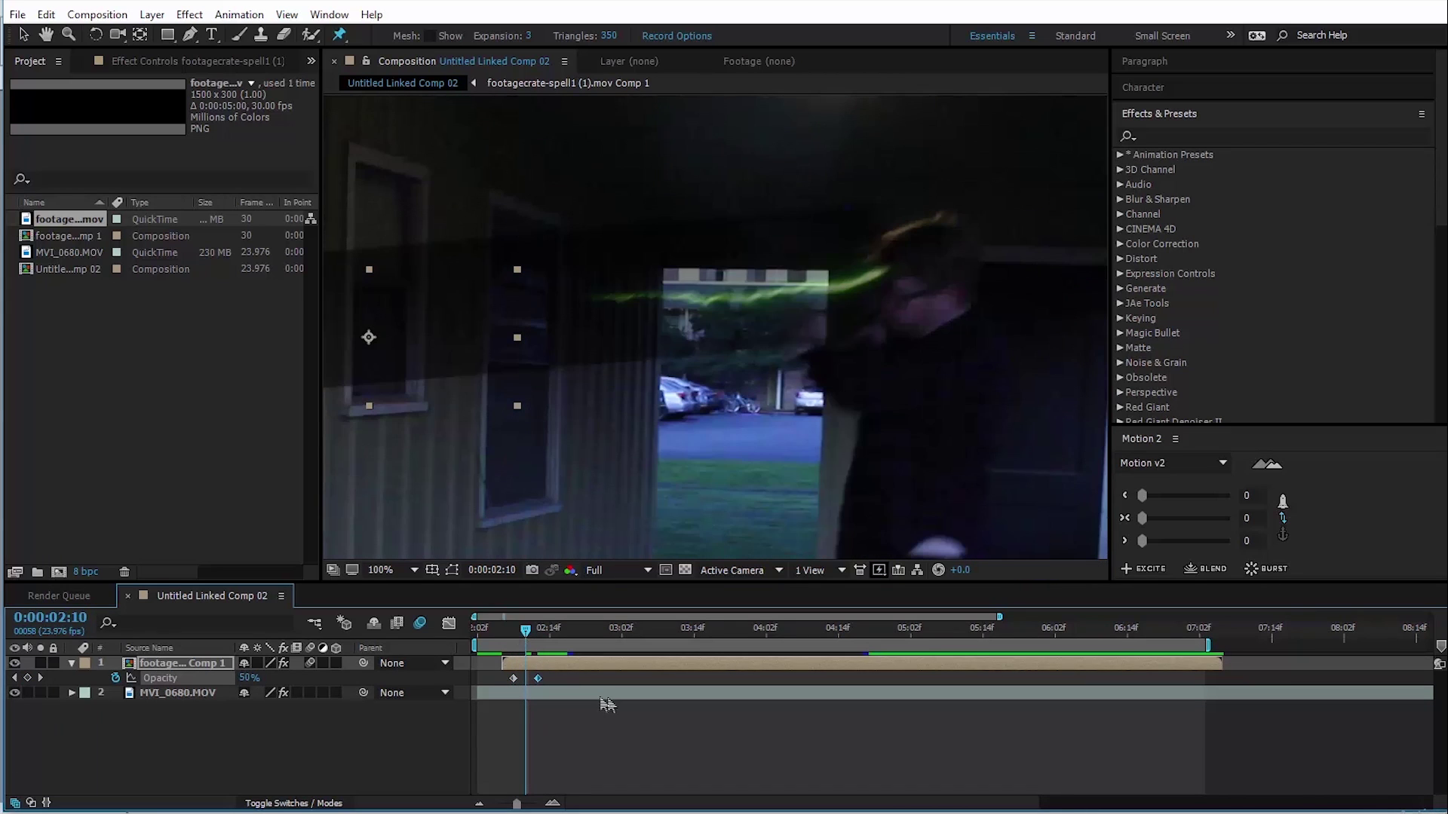
Pre-compose the beam layer as "Beam", moving all attributes into the new composition.
{"action": "left_click", "coordinate": [152, 17]}
{"action": "left_click", "coordinate": [234, 667]}
{"action": "type", "text": "Beam"}
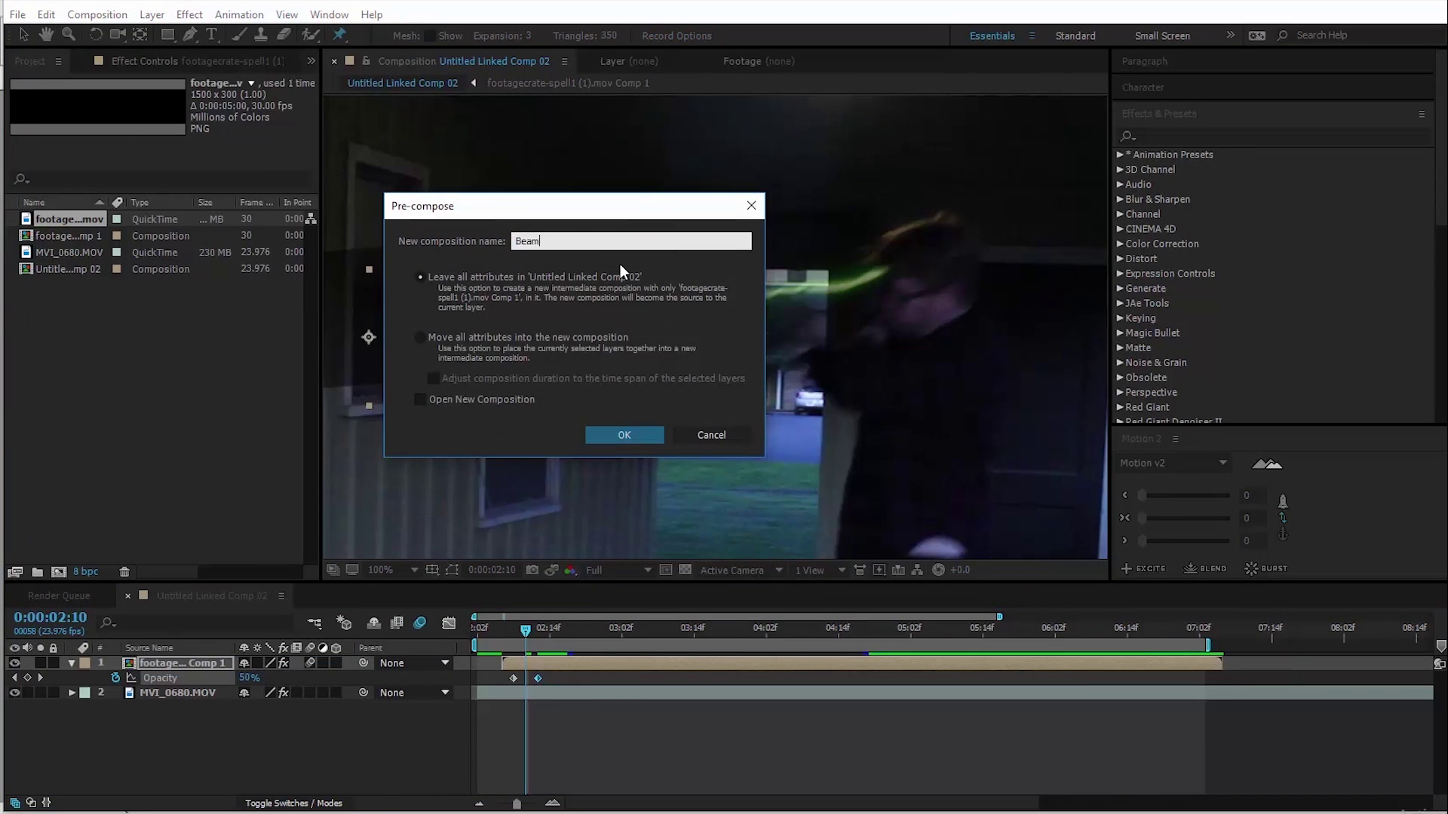
{"action": "left_click", "coordinate": [436, 339]}
{"action": "left_click", "coordinate": [622, 436]}
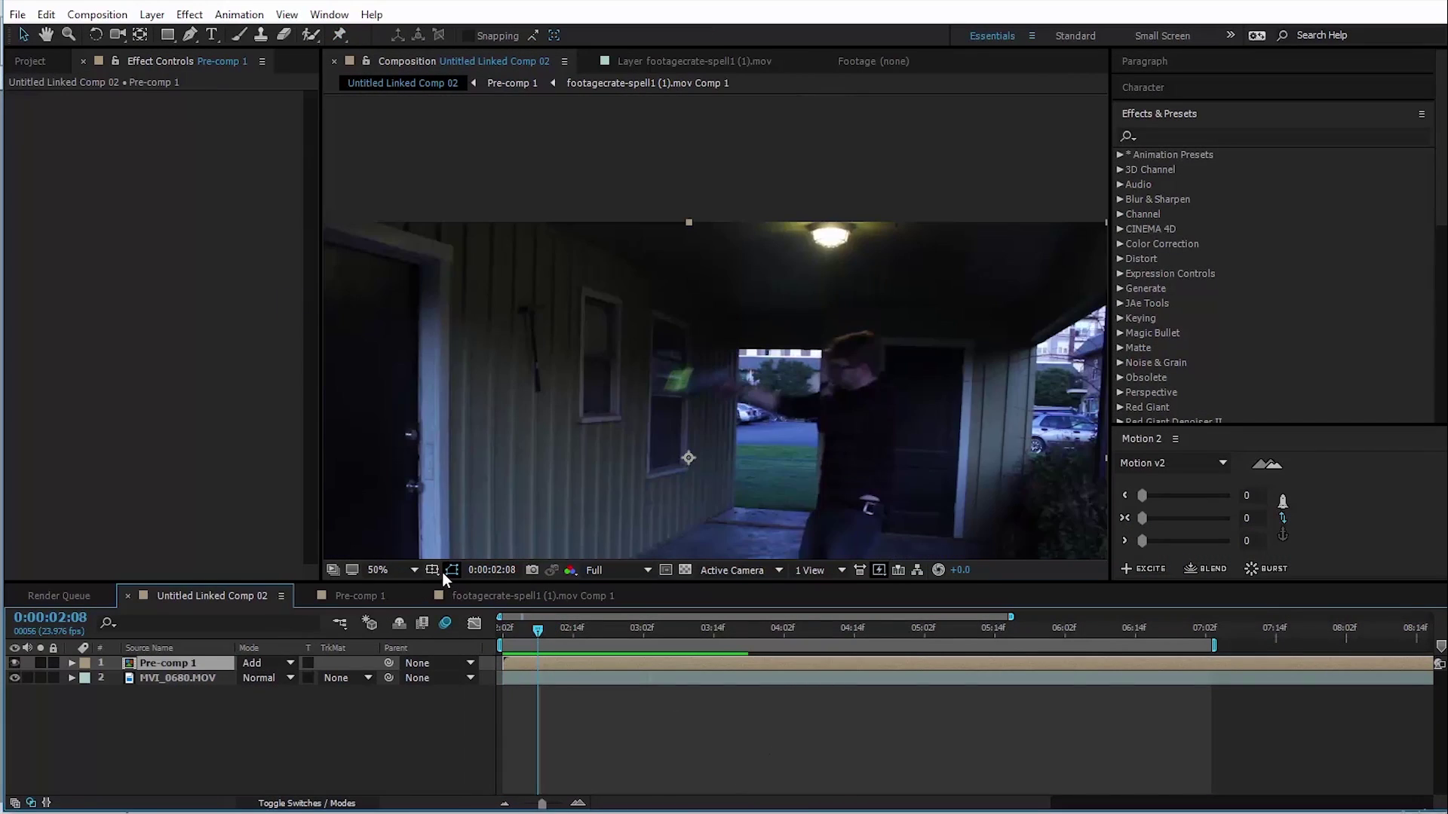
Switch back to the FootageCrate site in the browser and open the Muzzle Flashes video category.
{"action": "left_click", "coordinate": [382, 572]}
{"action": "left_click", "coordinate": [437, 276]}
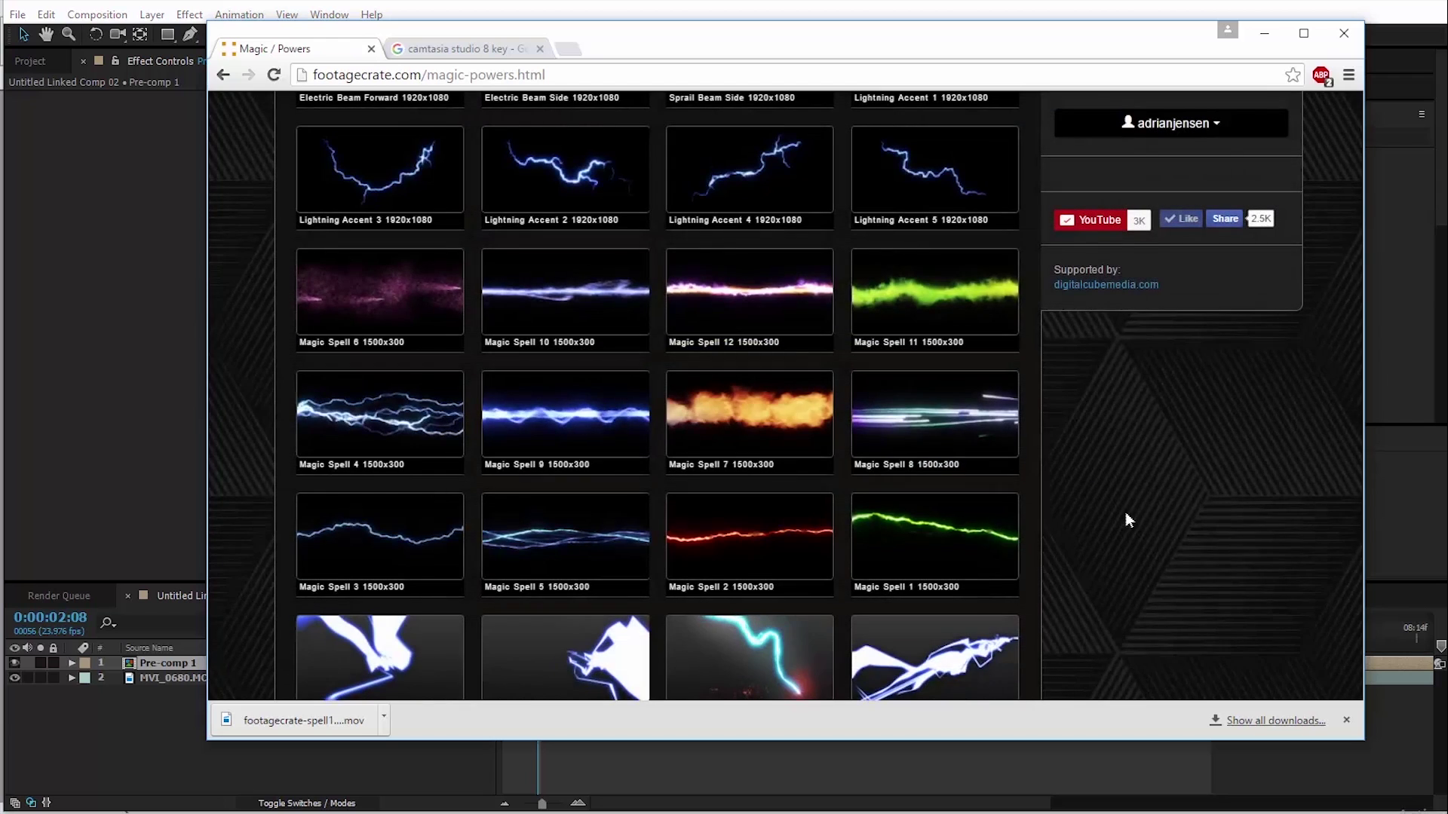
{"action": "scroll", "coordinate": [1029, 473], "scroll_direction": "up", "scroll_amount": 4}
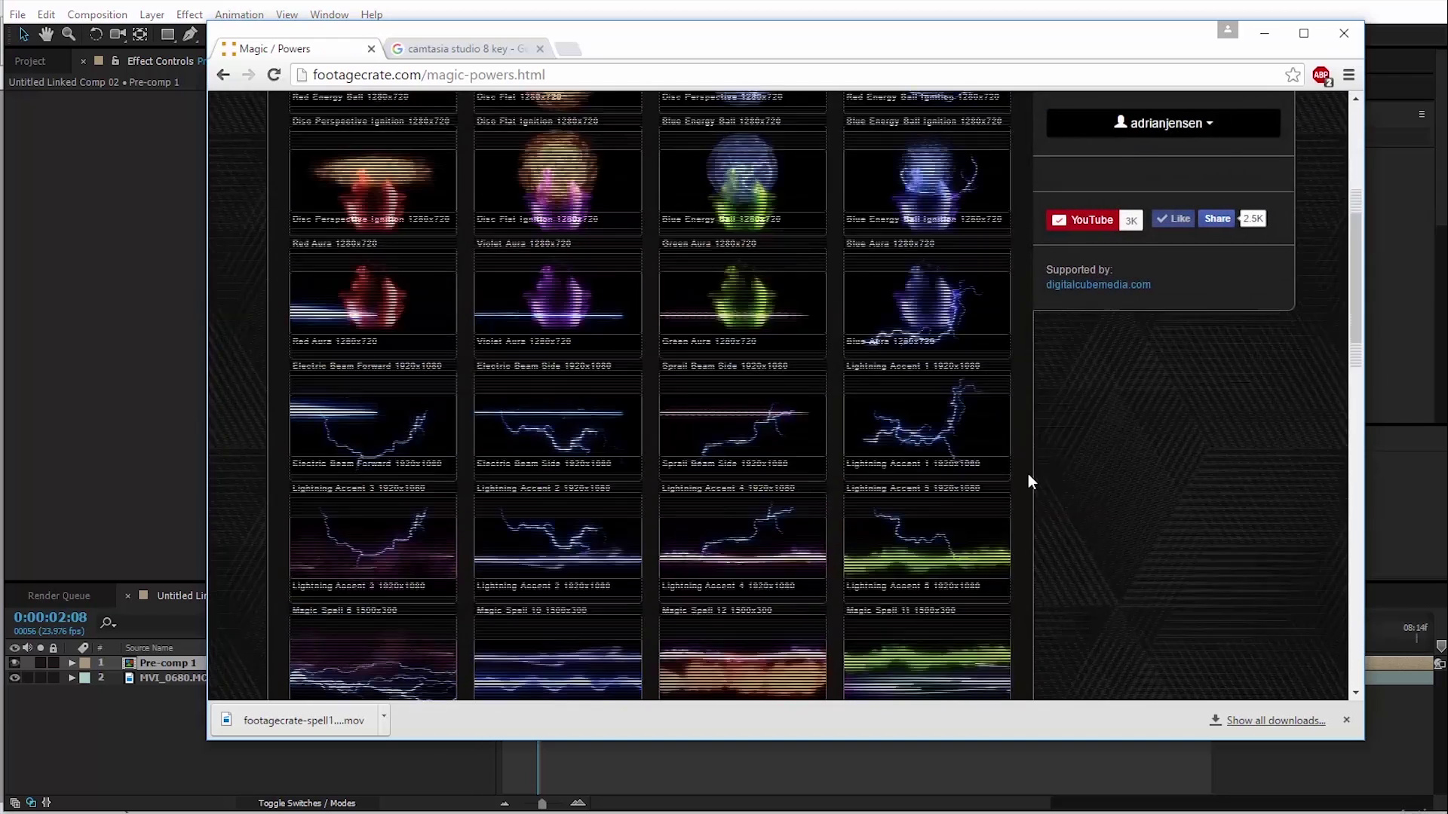
{"action": "scroll", "coordinate": [1029, 474], "scroll_direction": "up", "scroll_amount": 5}
{"action": "left_click", "coordinate": [351, 240]}
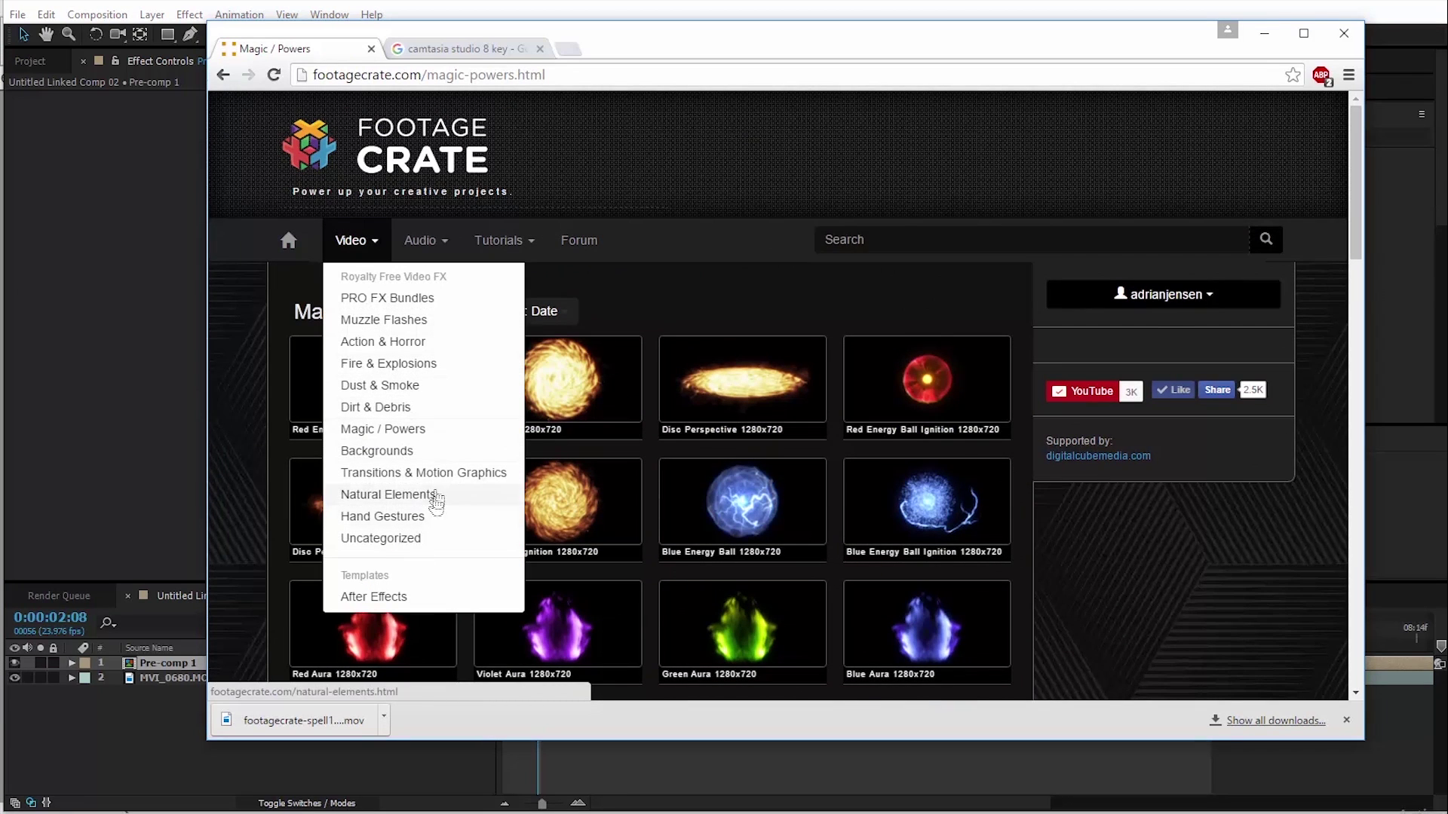
{"action": "left_click", "coordinate": [416, 319]}
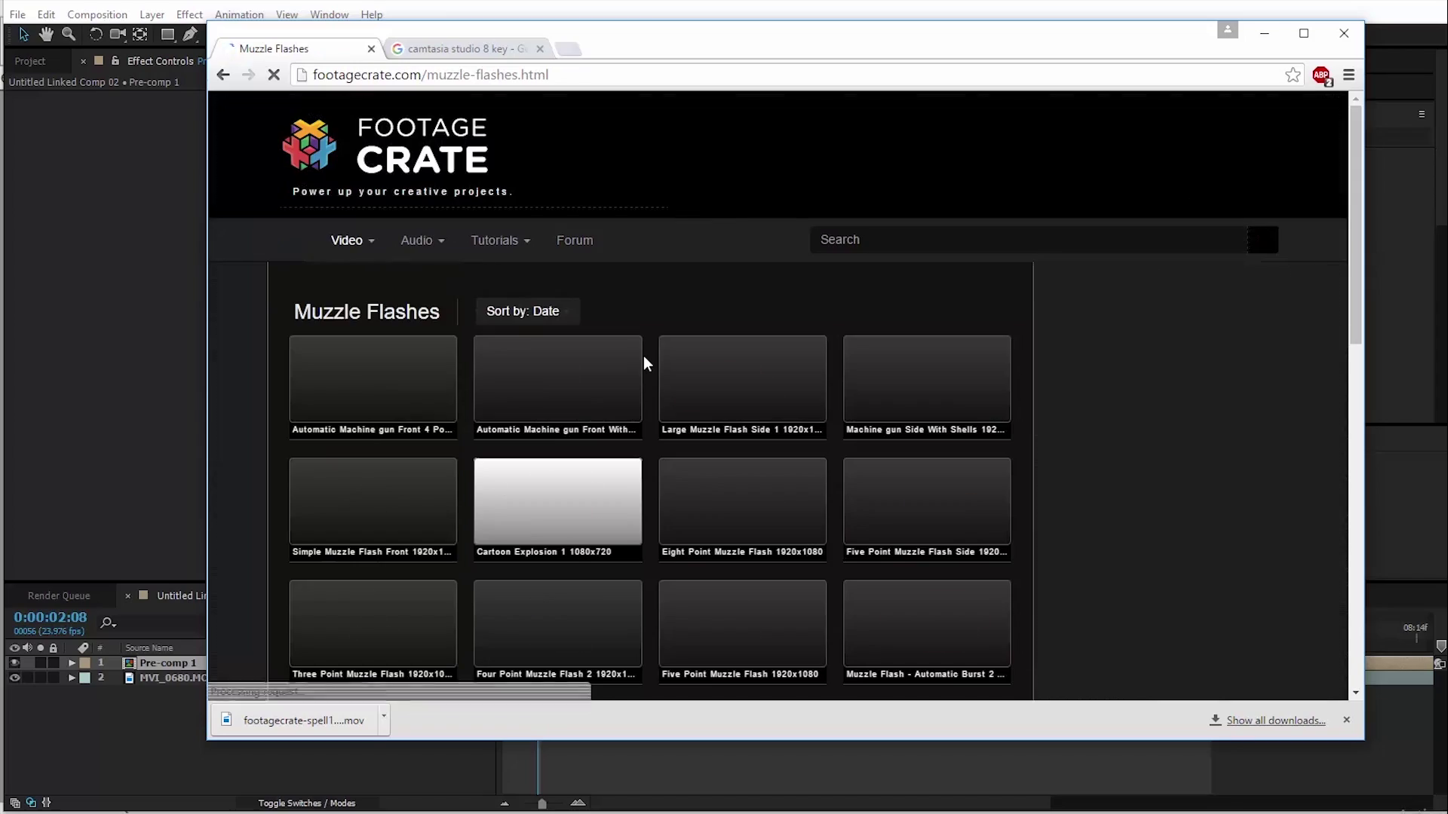
Preview the side-view muzzle flashes and download the smoky rifle muzzle flash clip.
{"action": "scroll", "coordinate": [644, 357], "scroll_direction": "down", "scroll_amount": 1}
{"action": "left_click", "coordinate": [785, 279]}
{"action": "left_click", "coordinate": [1066, 211]}
{"action": "left_click", "coordinate": [926, 287]}
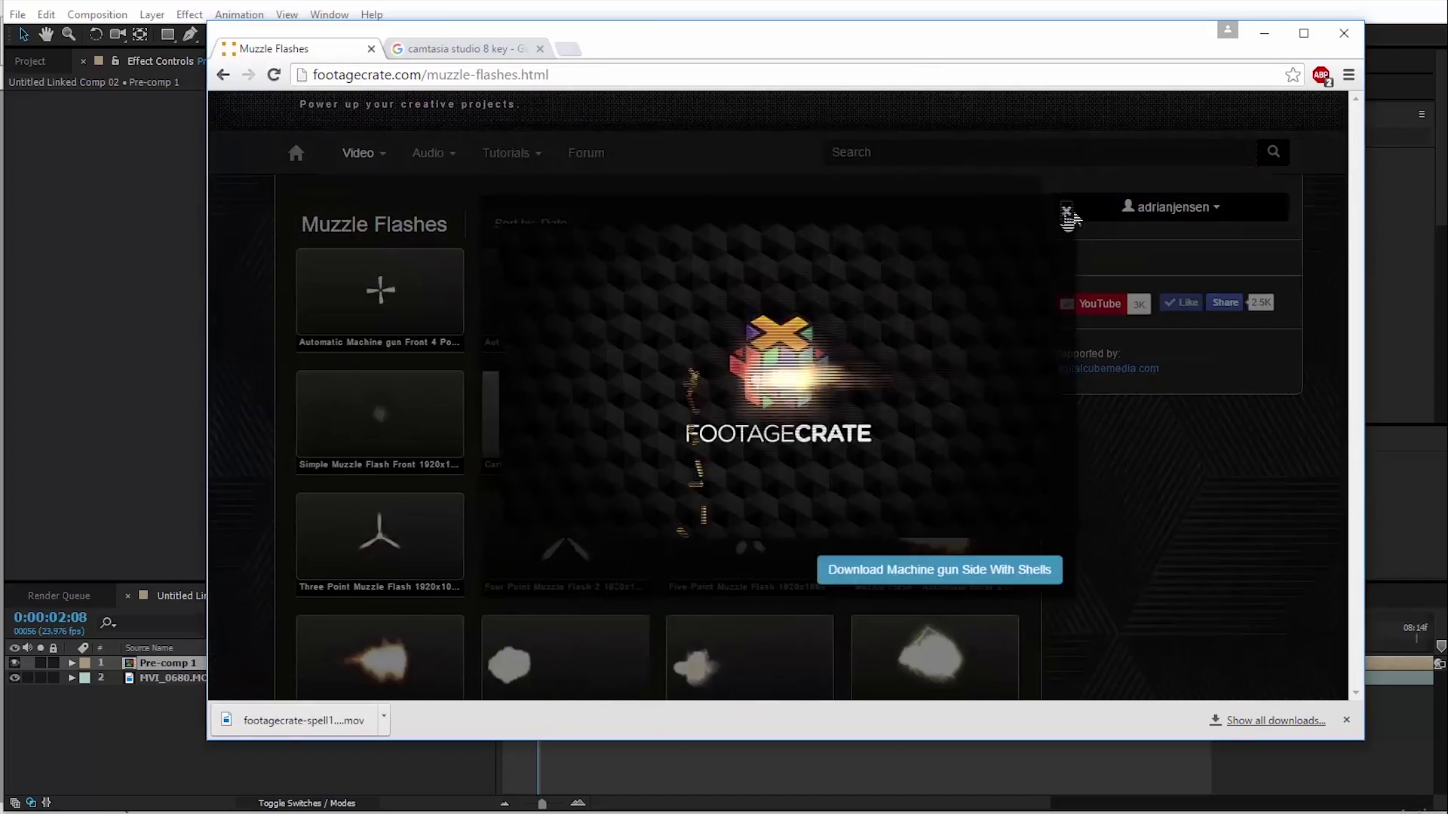
{"action": "left_click", "coordinate": [1067, 212]}
{"action": "scroll", "coordinate": [983, 463], "scroll_direction": "down", "scroll_amount": 5}
{"action": "left_click", "coordinate": [986, 471]}
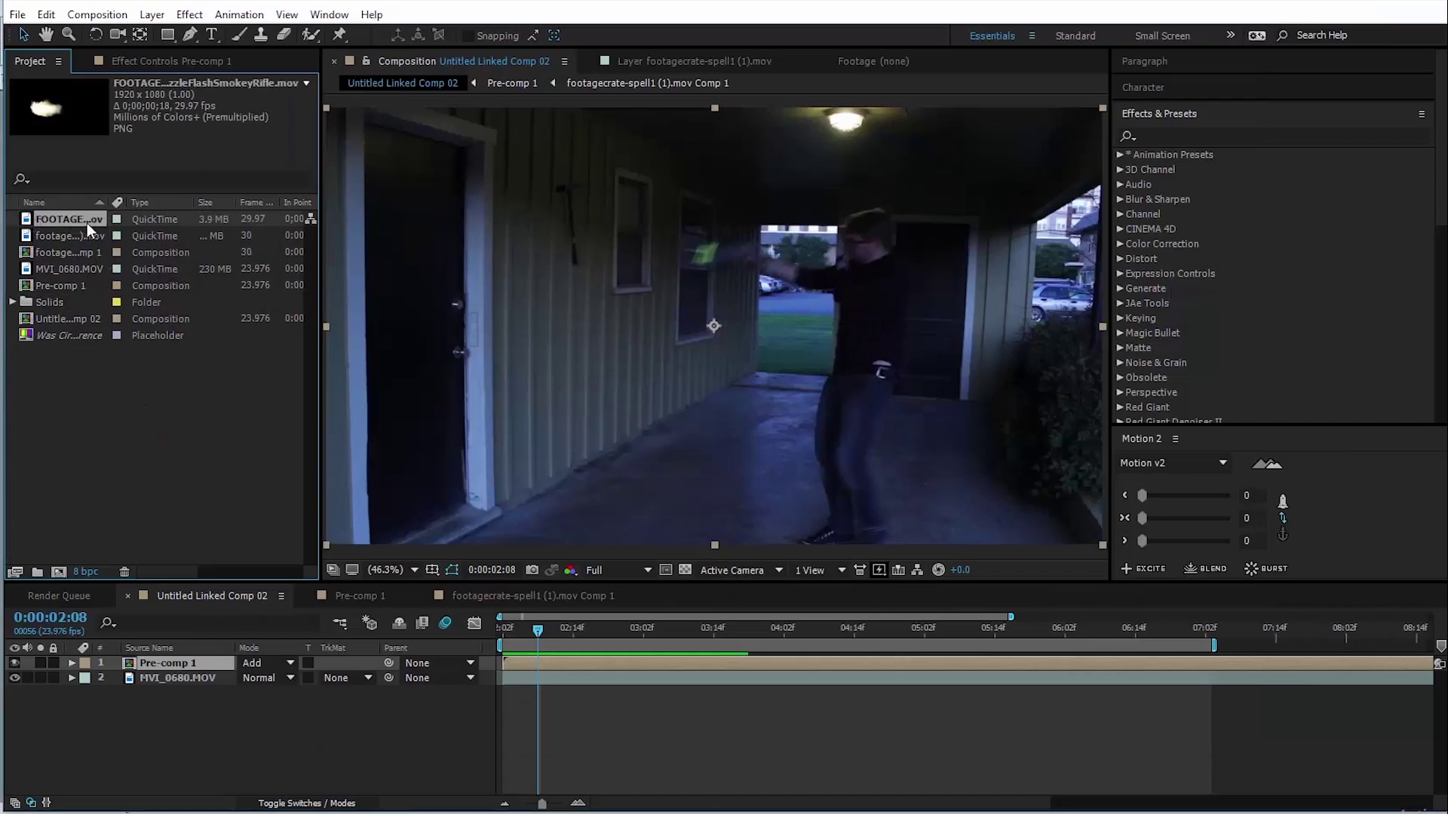
Add the smoky rifle muzzle flash clip above Pre-comp 1 and make it start at 0:00:02:07.
{"action": "left_click_drag", "start_coordinate": [88, 224], "coordinate": [322, 662]}
{"action": "scroll", "coordinate": [646, 430], "scroll_direction": "up", "scroll_amount": 2}
{"action": "left_click_drag", "start_coordinate": [646, 430], "coordinate": [688, 484]}
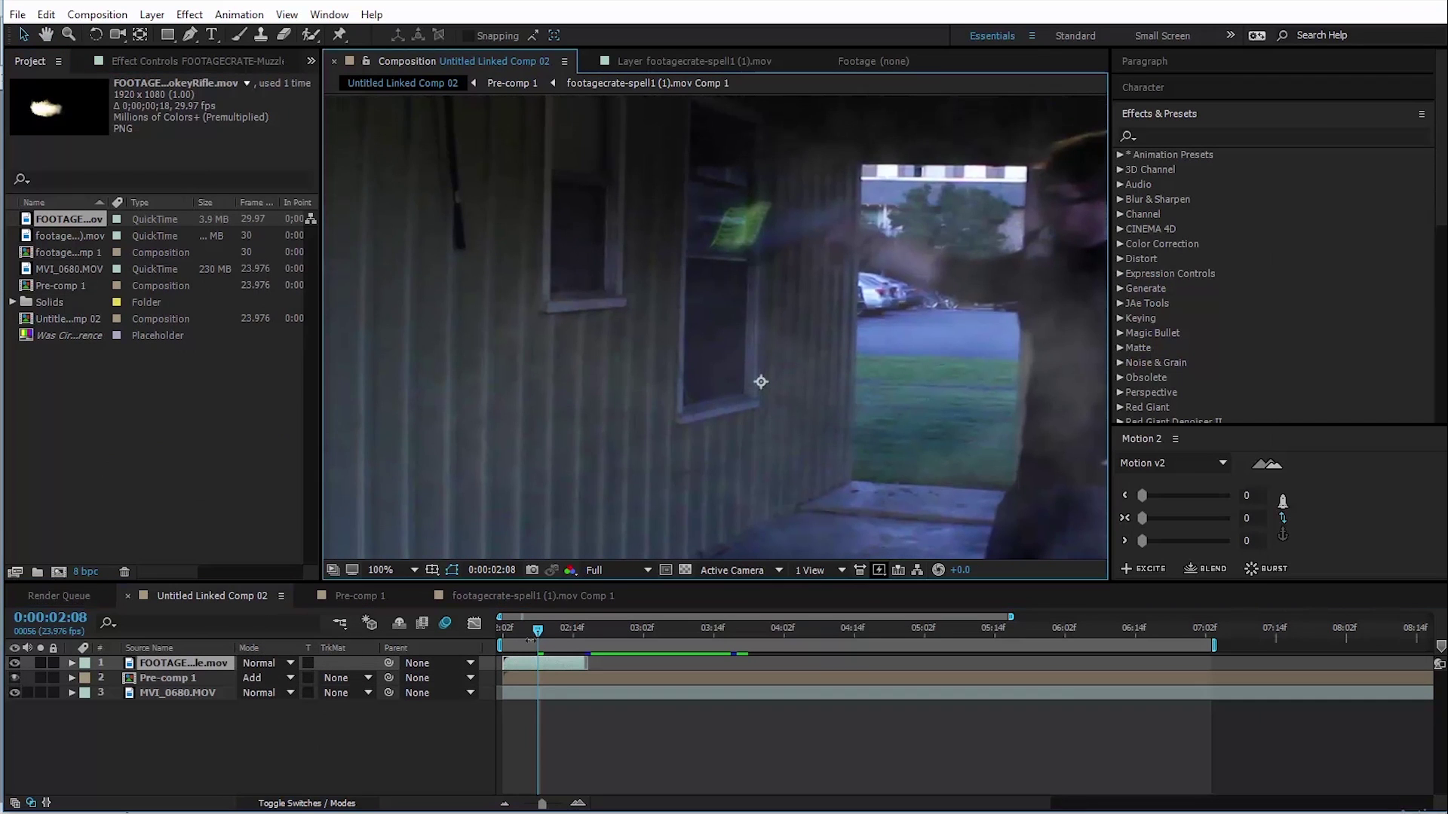
{"action": "left_click", "coordinate": [532, 636]}
{"action": "key", "text": "bracketleft"}
Mirror the muzzle flash horizontally and fit it, at less than half size, in front of the man's outstretched hand.
{"action": "scroll", "coordinate": [466, 291], "scroll_direction": "down", "scroll_amount": 4}
{"action": "scroll", "coordinate": [466, 291], "scroll_direction": "up", "scroll_amount": 1}
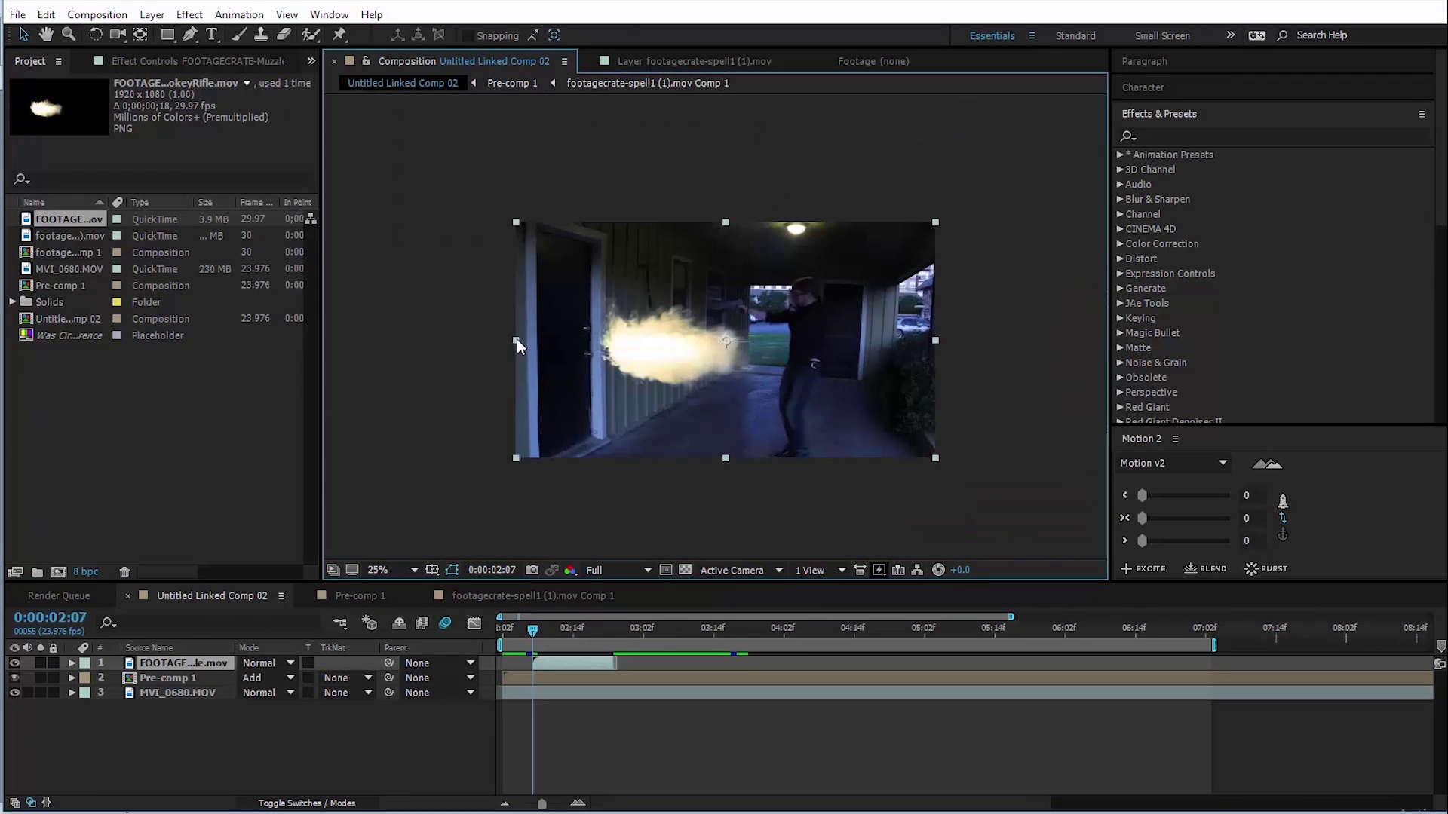
{"action": "left_click_drag", "start_coordinate": [517, 338], "coordinate": [933, 333]}
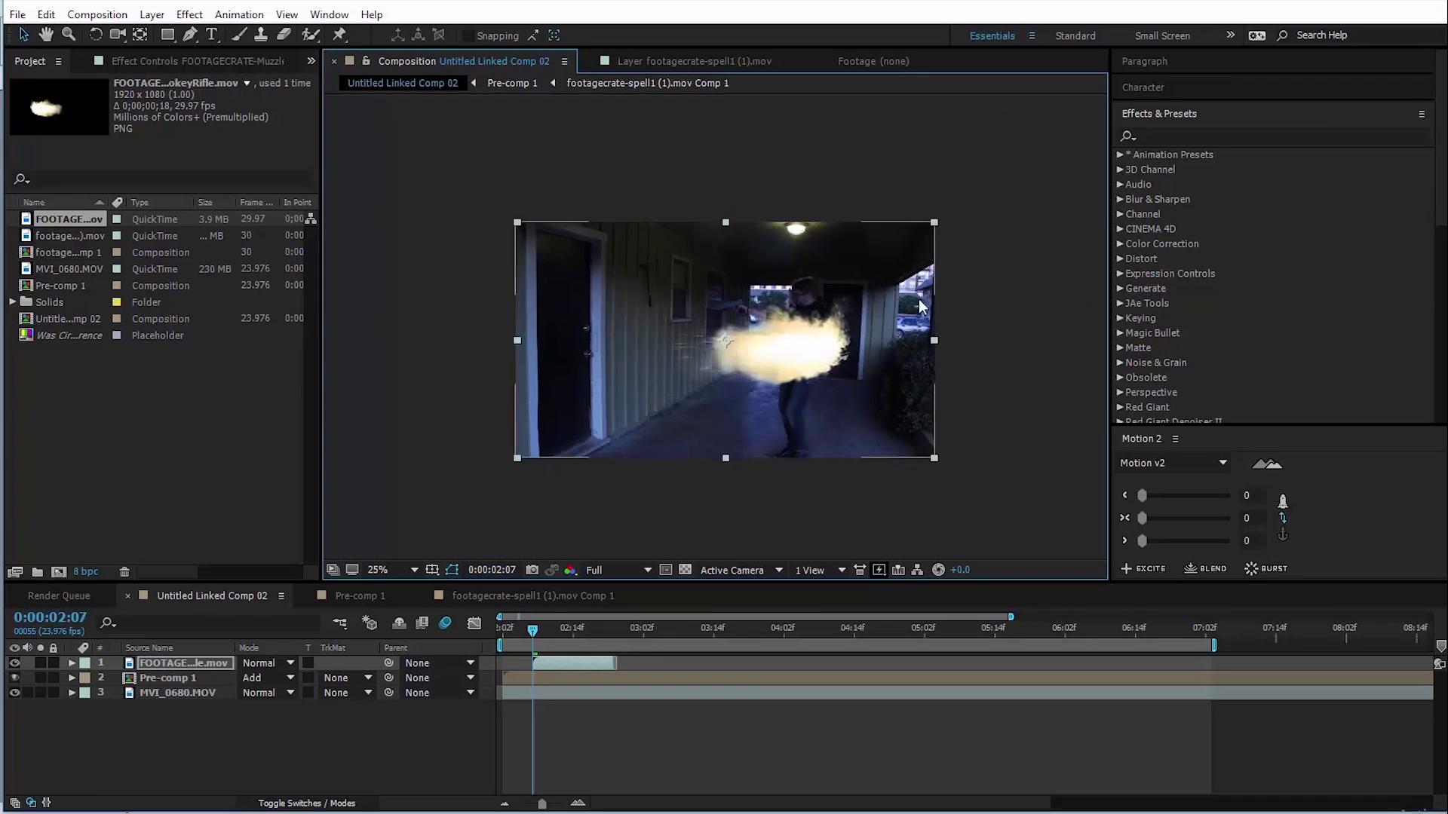
{"action": "left_click_drag", "start_coordinate": [933, 223], "coordinate": [775, 302]}
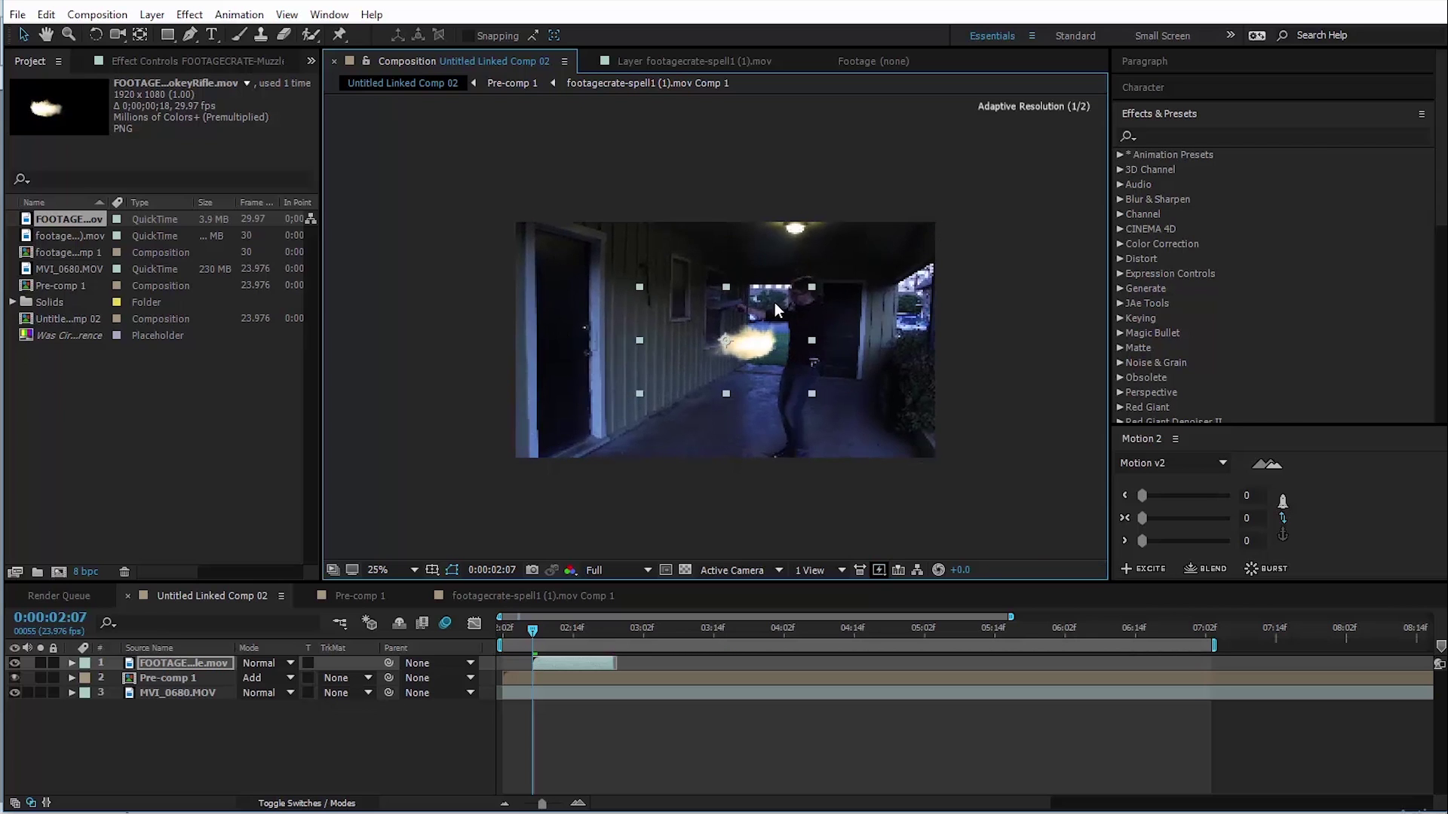
{"action": "scroll", "coordinate": [771, 304], "scroll_direction": "up", "scroll_amount": 3}
{"action": "left_click_drag", "start_coordinate": [808, 399], "coordinate": [688, 356]}
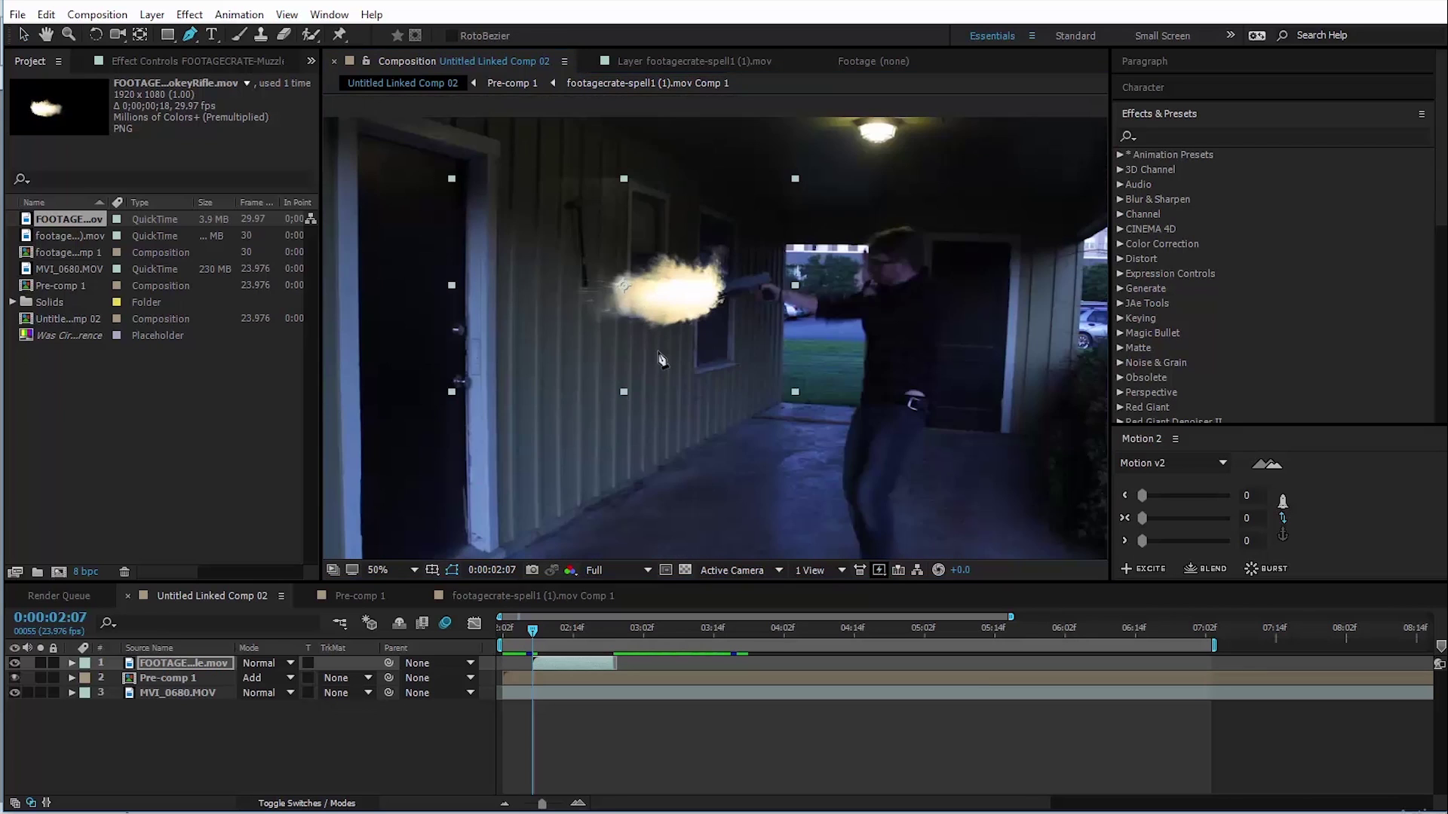
Draw a closed, rounded mask around the muzzle flash with the Pen tool and feather it by 49 pixels.
{"action": "left_click", "coordinate": [656, 351]}
{"action": "left_click", "coordinate": [507, 348]}
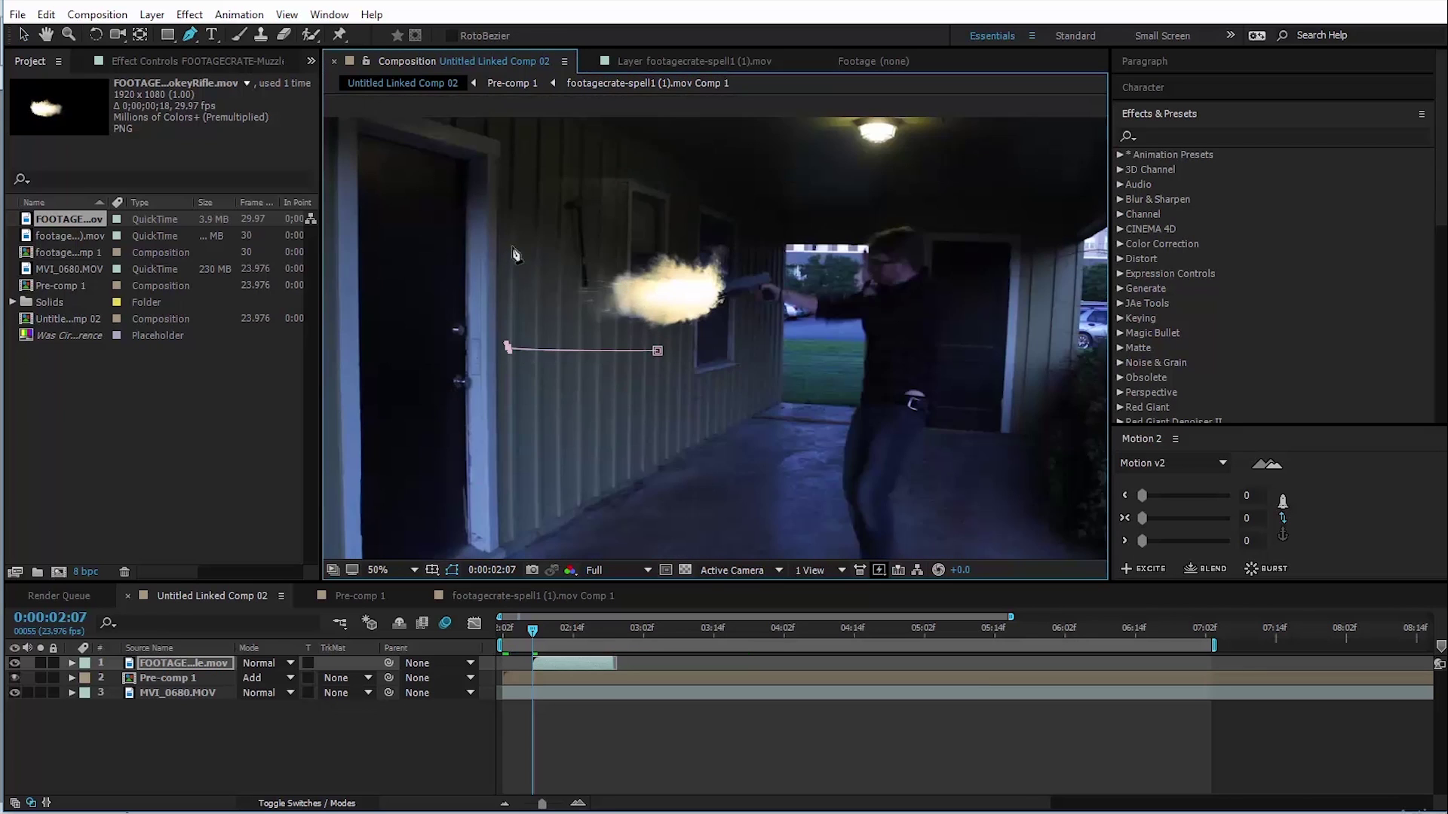
{"action": "left_click", "coordinate": [658, 351]}
{"action": "key", "text": "f"}
Set the muzzle flash layer's blending mode to Add.
{"action": "left_click", "coordinate": [275, 678]}
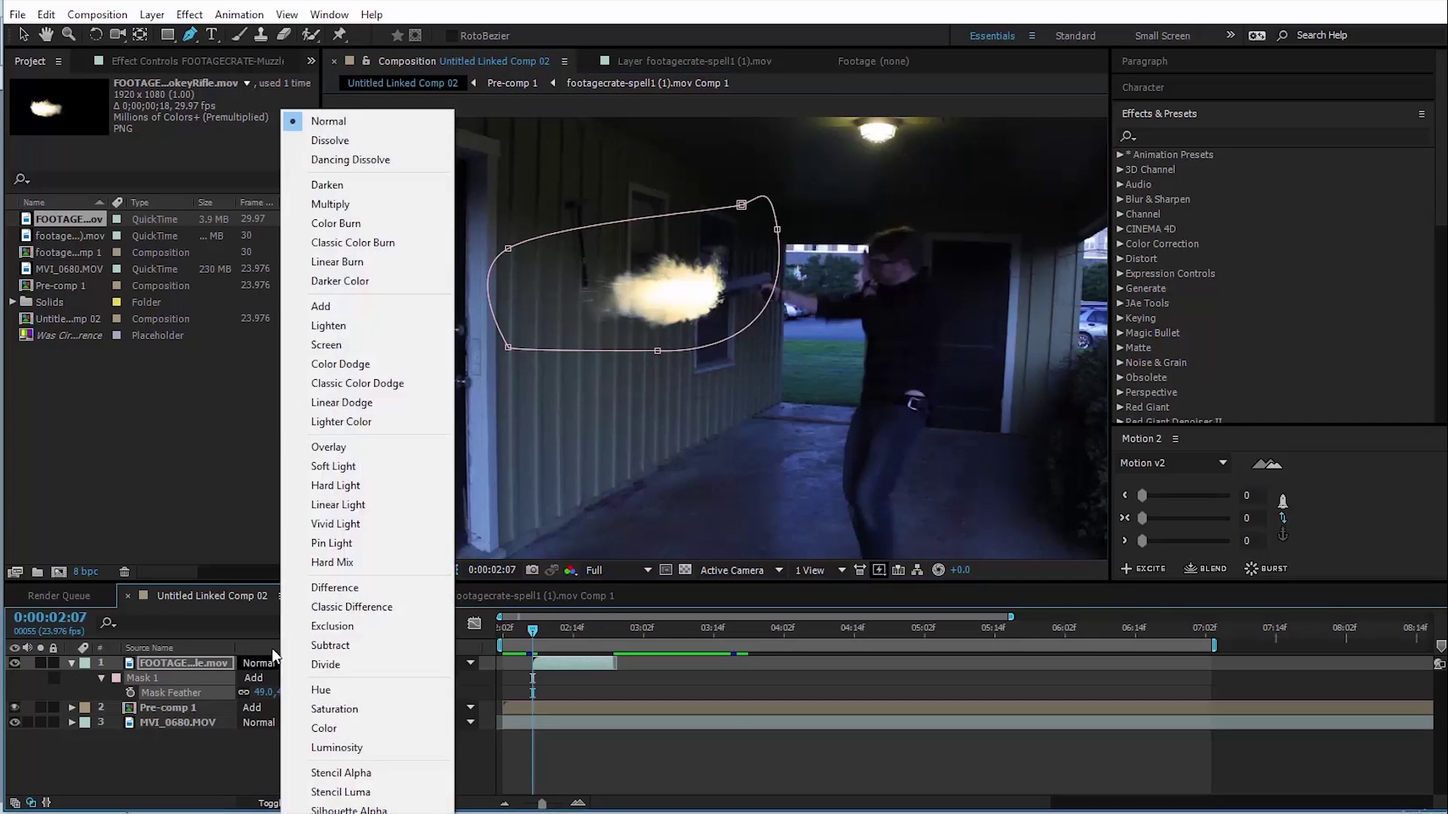
{"action": "left_click", "coordinate": [361, 315]}
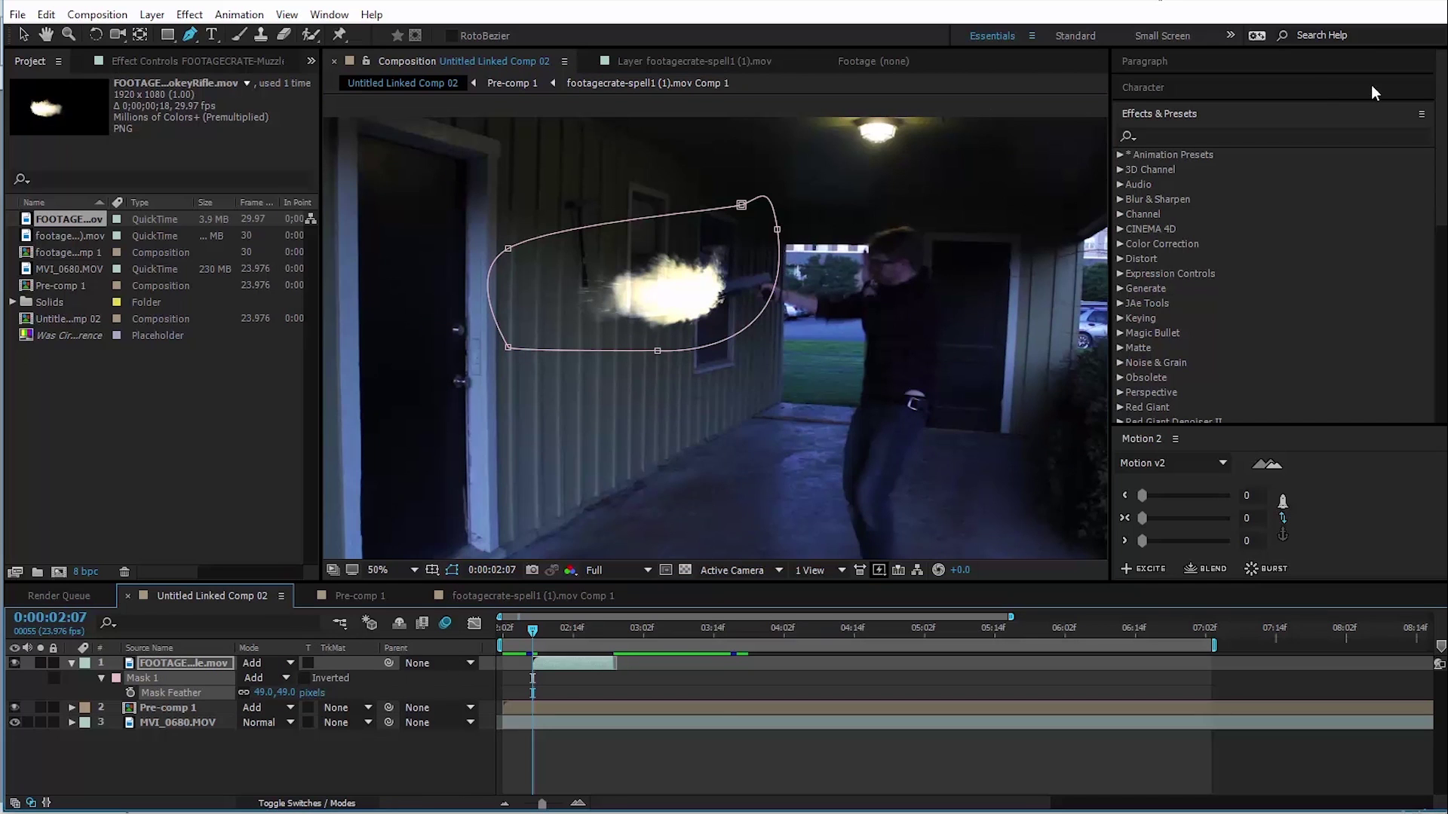
Apply the Tritone effect to the muzzle flash layer with pale green highlights and saturated green midtones.
{"action": "left_click", "coordinate": [1187, 135]}
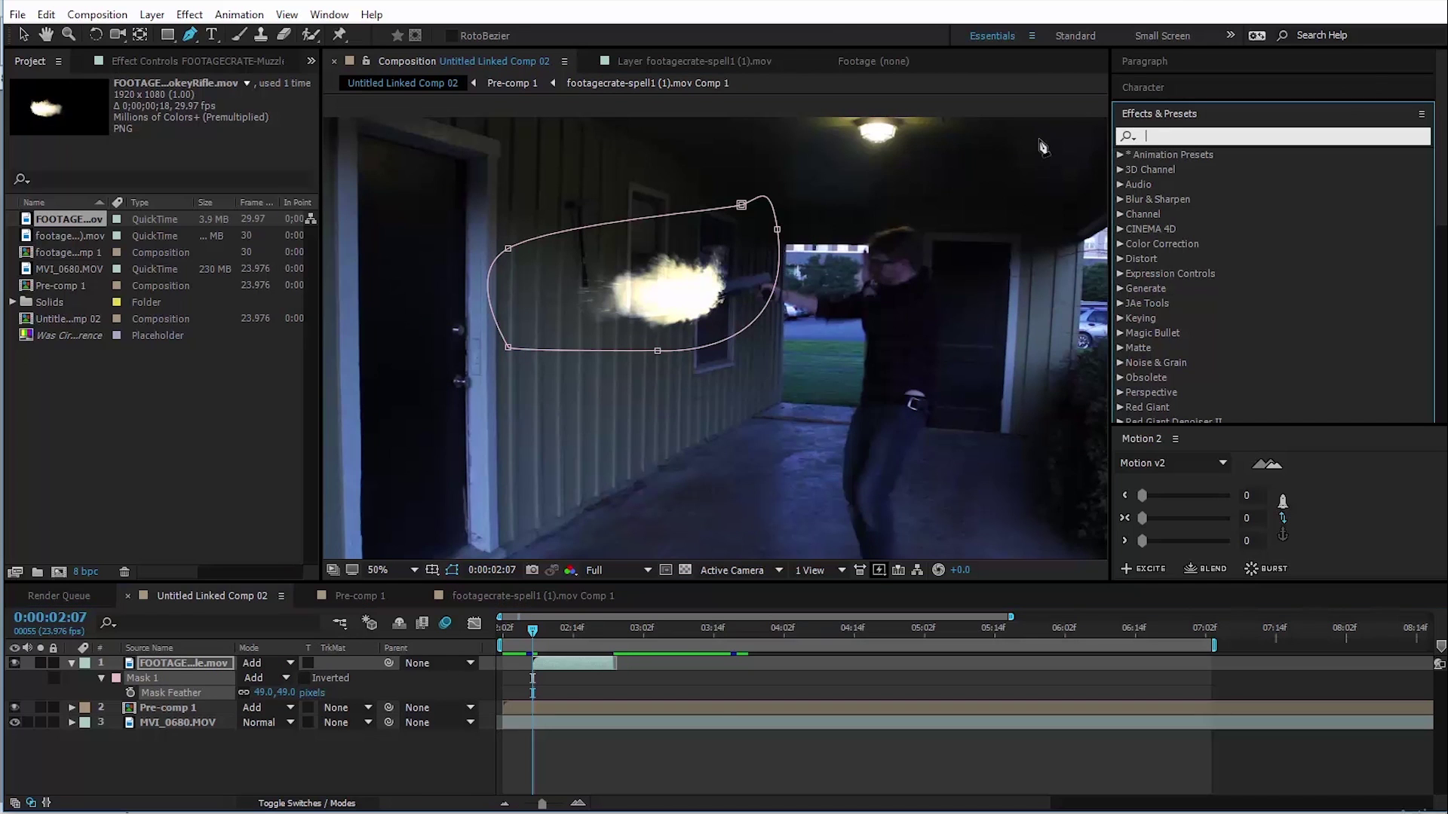
{"action": "type", "text": "trit"}
{"action": "double_click", "coordinate": [1173, 169]}
{"action": "left_click", "coordinate": [185, 113]}
{"action": "left_click", "coordinate": [848, 684]}
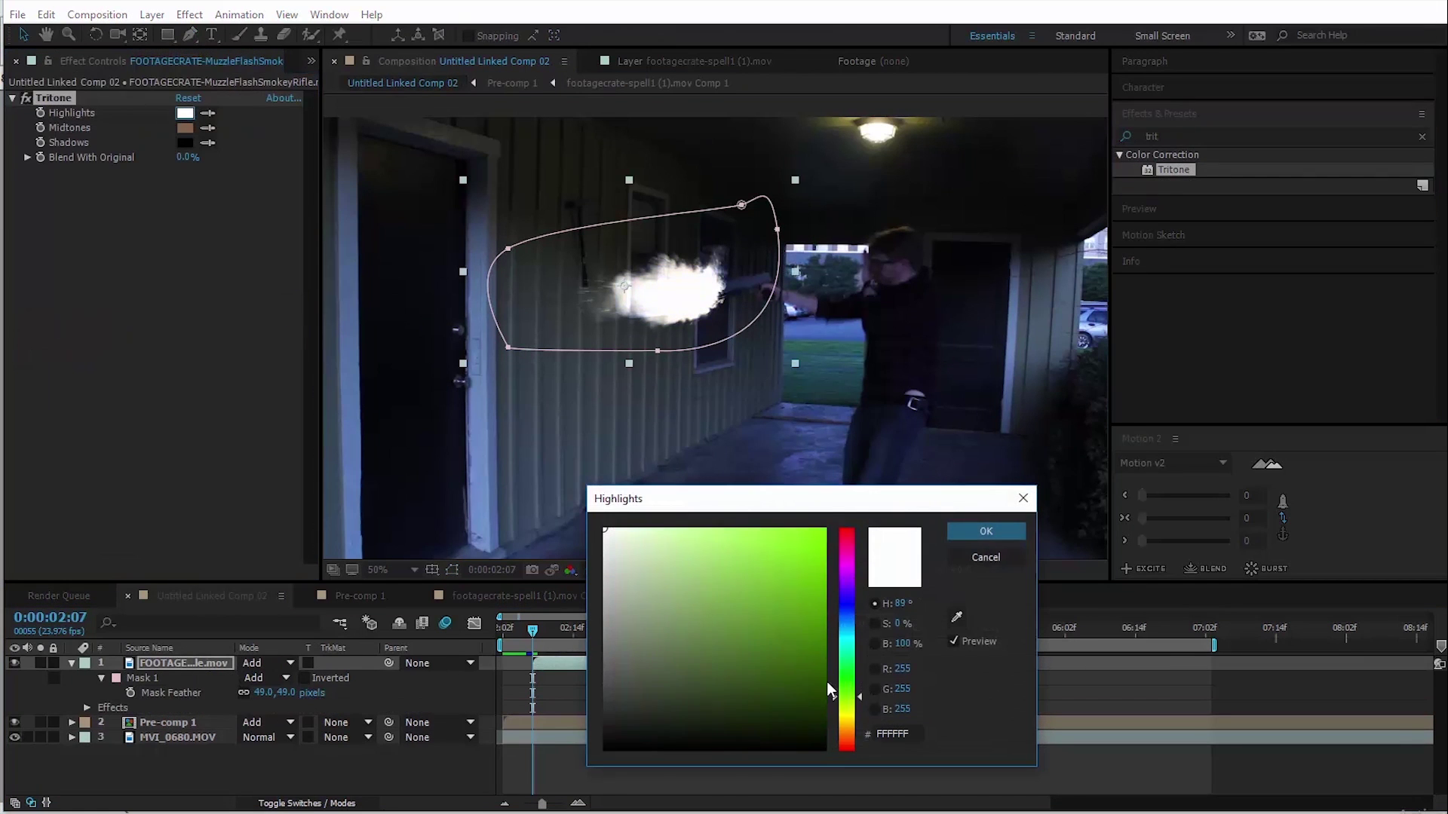
{"action": "left_click", "coordinate": [650, 550]}
{"action": "left_click", "coordinate": [985, 531]}
{"action": "left_click", "coordinate": [184, 127]}
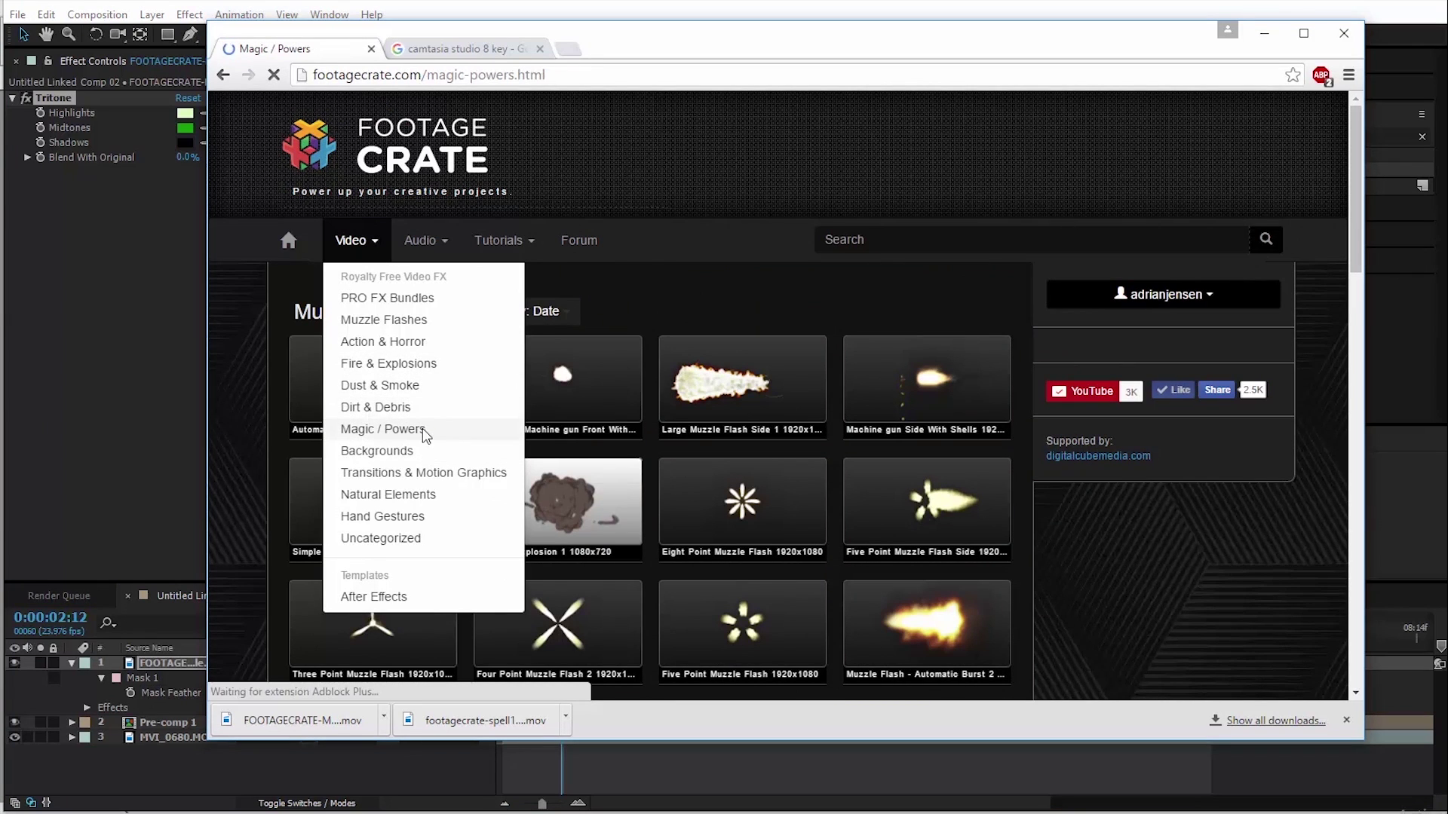
Switch to the FootageCrate website and download the Disc Perspective Ignition and Disc Perspective clips from Magic / Powers.
{"action": "scroll", "coordinate": [430, 441], "scroll_direction": "down", "scroll_amount": 1}
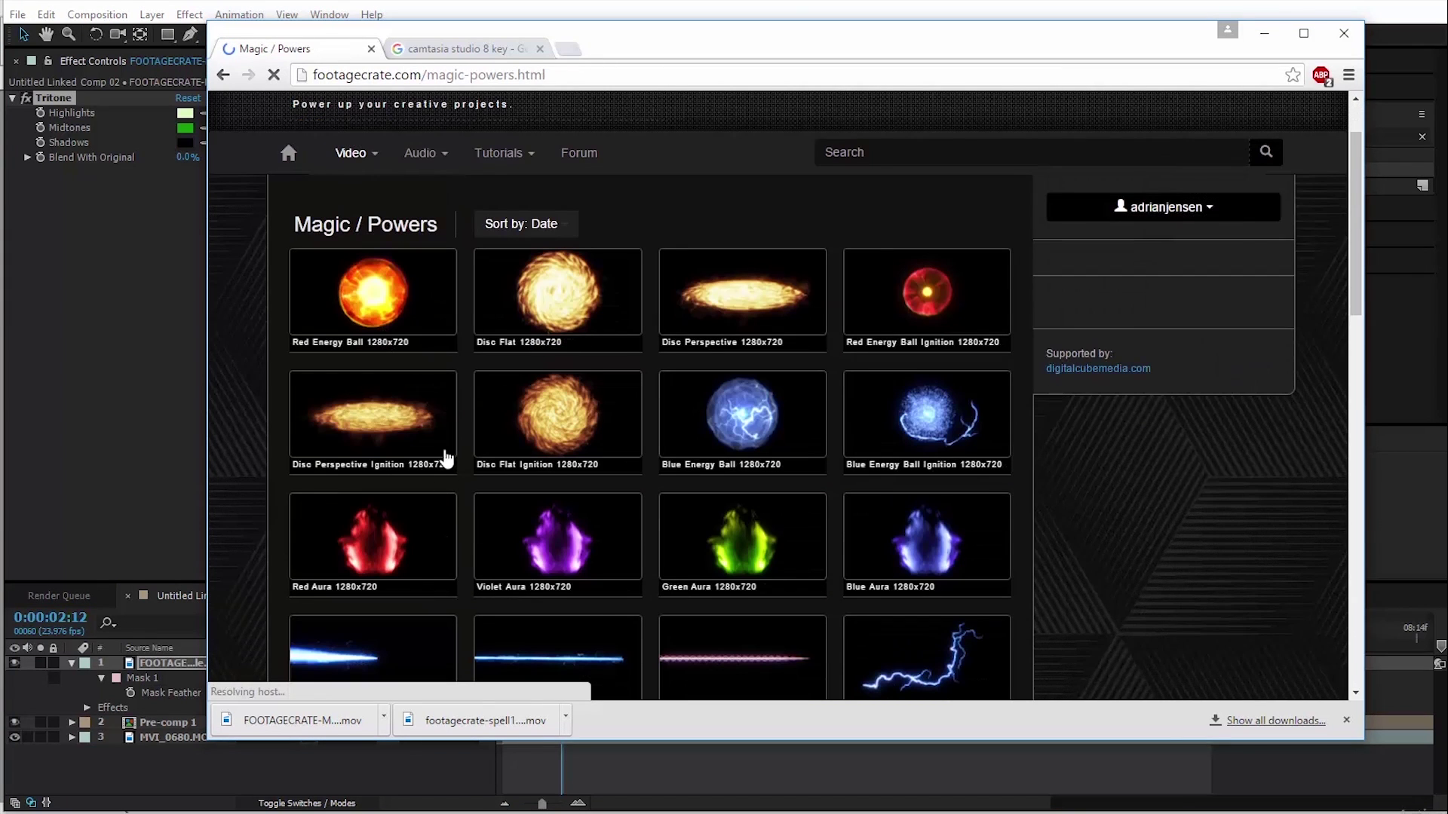
{"action": "left_click", "coordinate": [388, 433]}
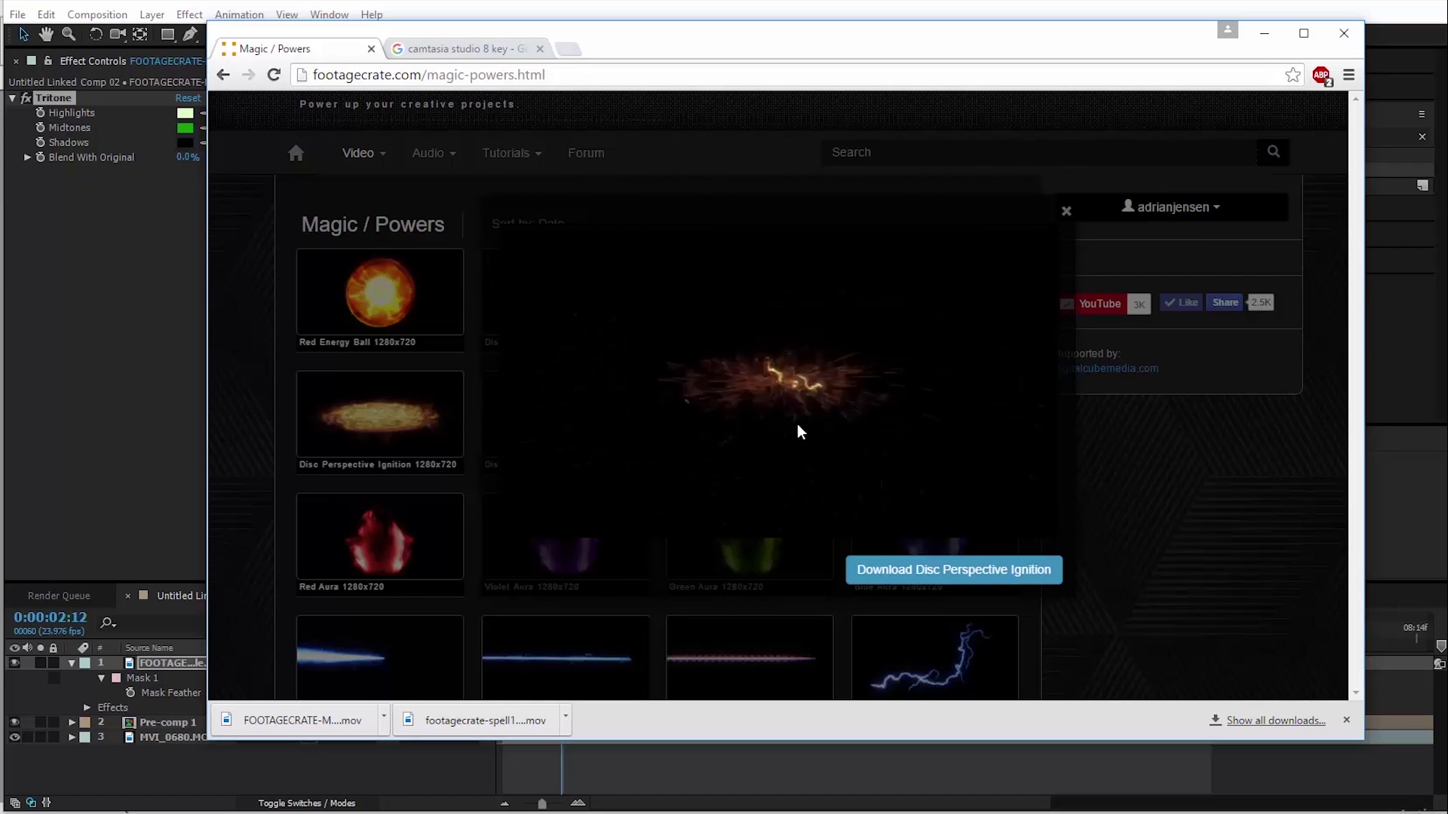
{"action": "left_click", "coordinate": [910, 573]}
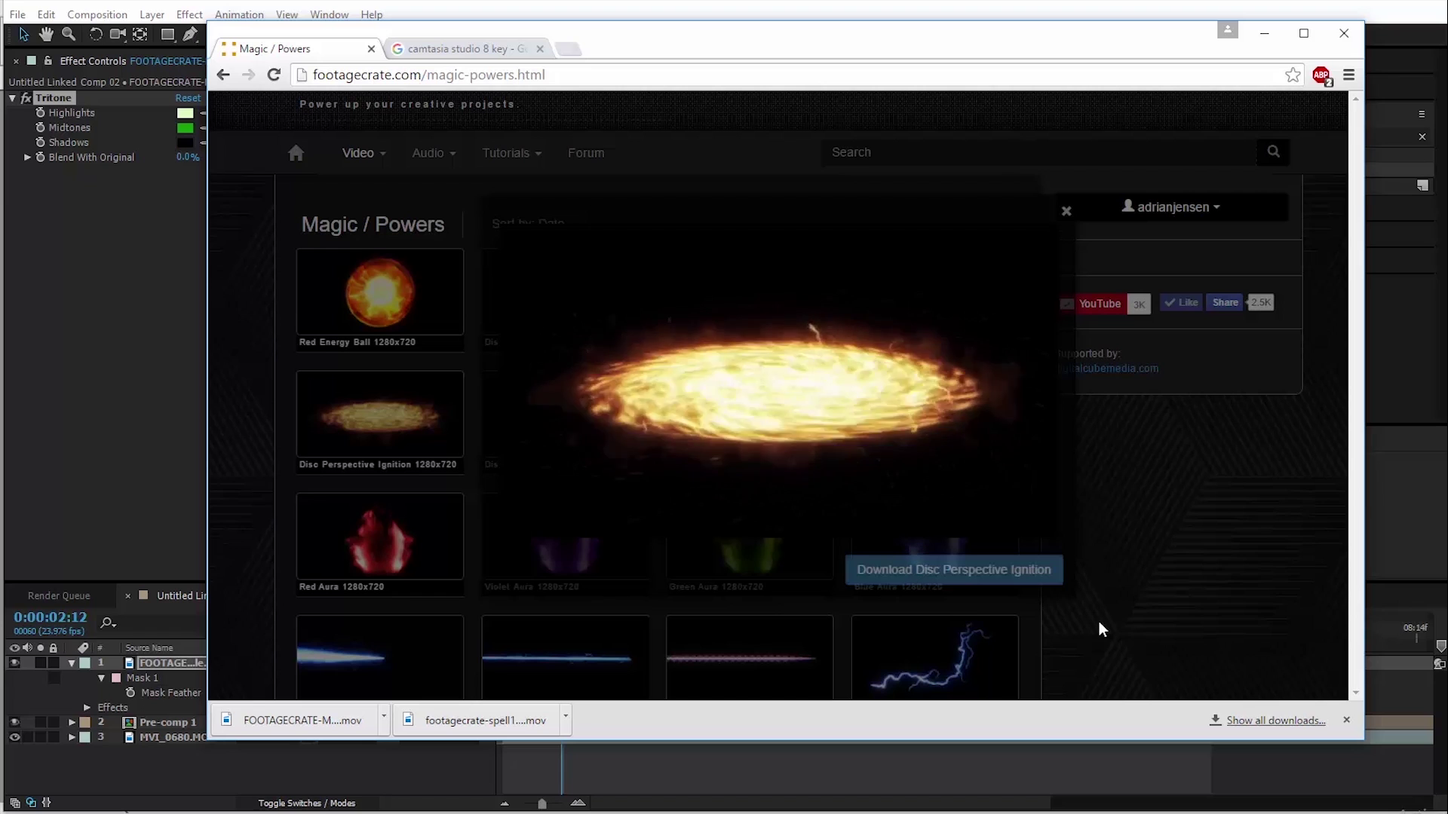
{"action": "left_click", "coordinate": [1066, 211]}
{"action": "left_click", "coordinate": [784, 324]}
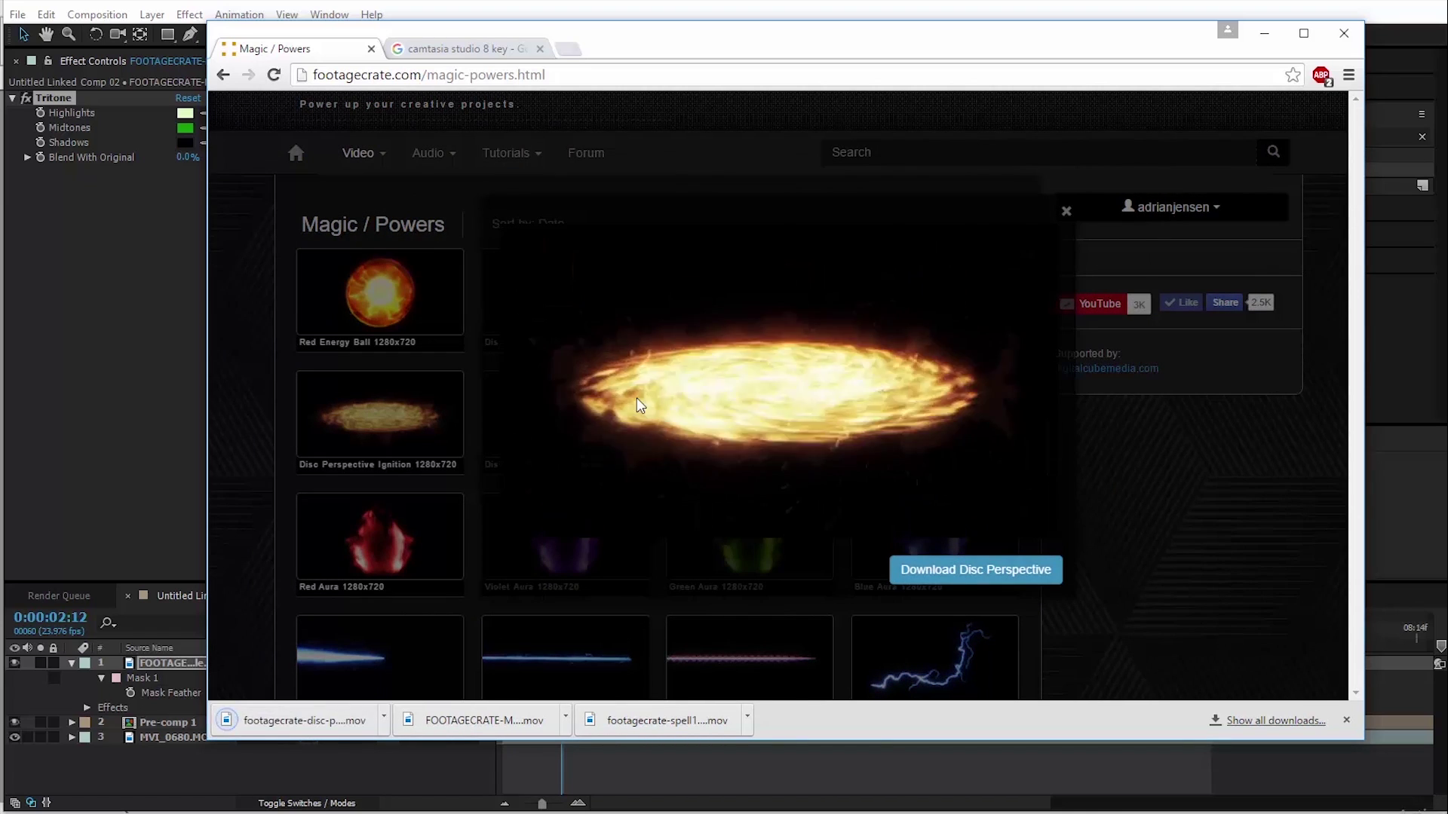
{"action": "left_click", "coordinate": [974, 568]}
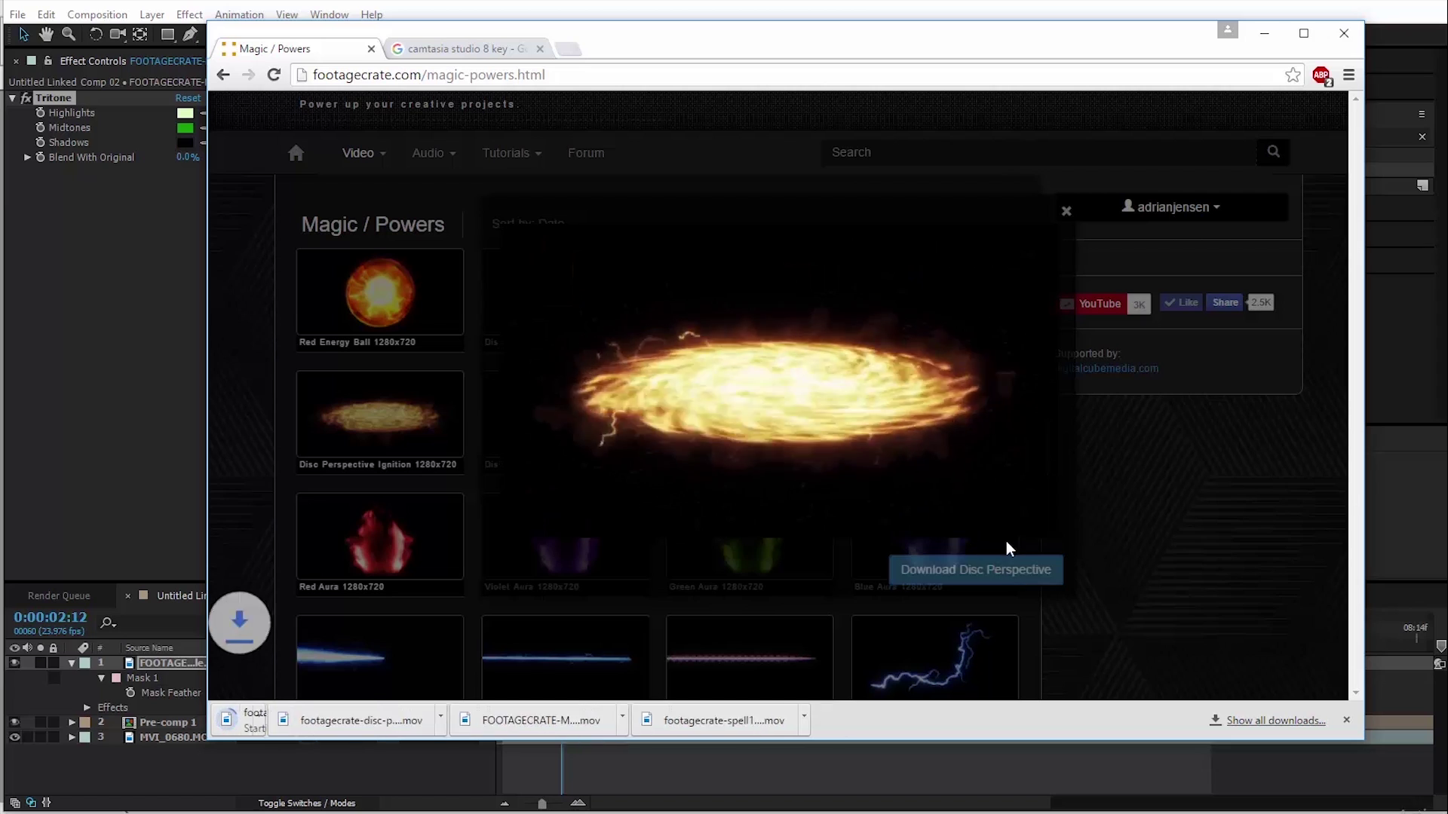
Import the two downloaded disc clips into the After Effects project and place the ignition clip above the muzzle flash layer.
{"action": "left_click_drag", "start_coordinate": [414, 739], "coordinate": [91, 443]}
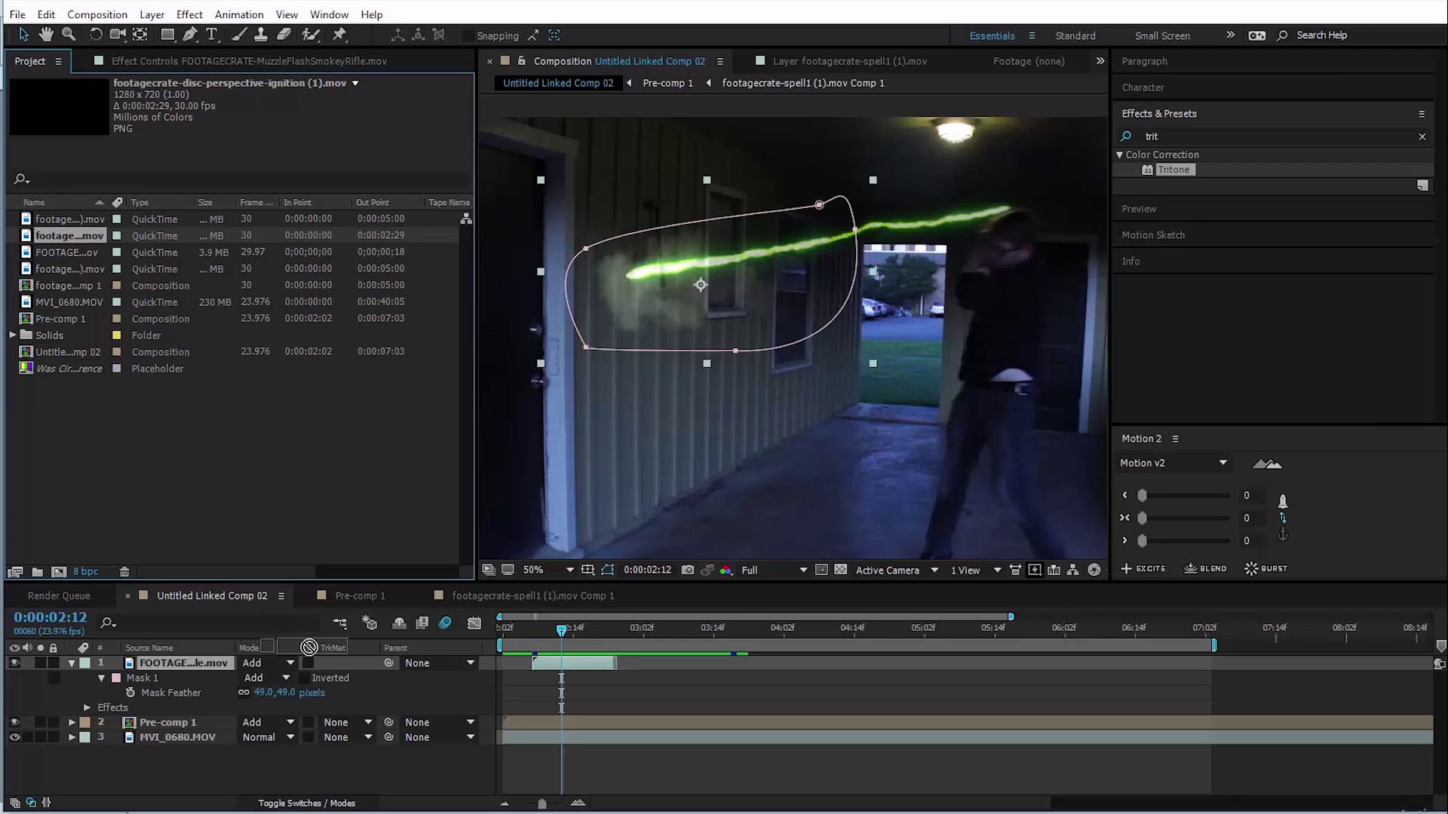
{"action": "left_click_drag", "start_coordinate": [310, 646], "coordinate": [326, 666]}
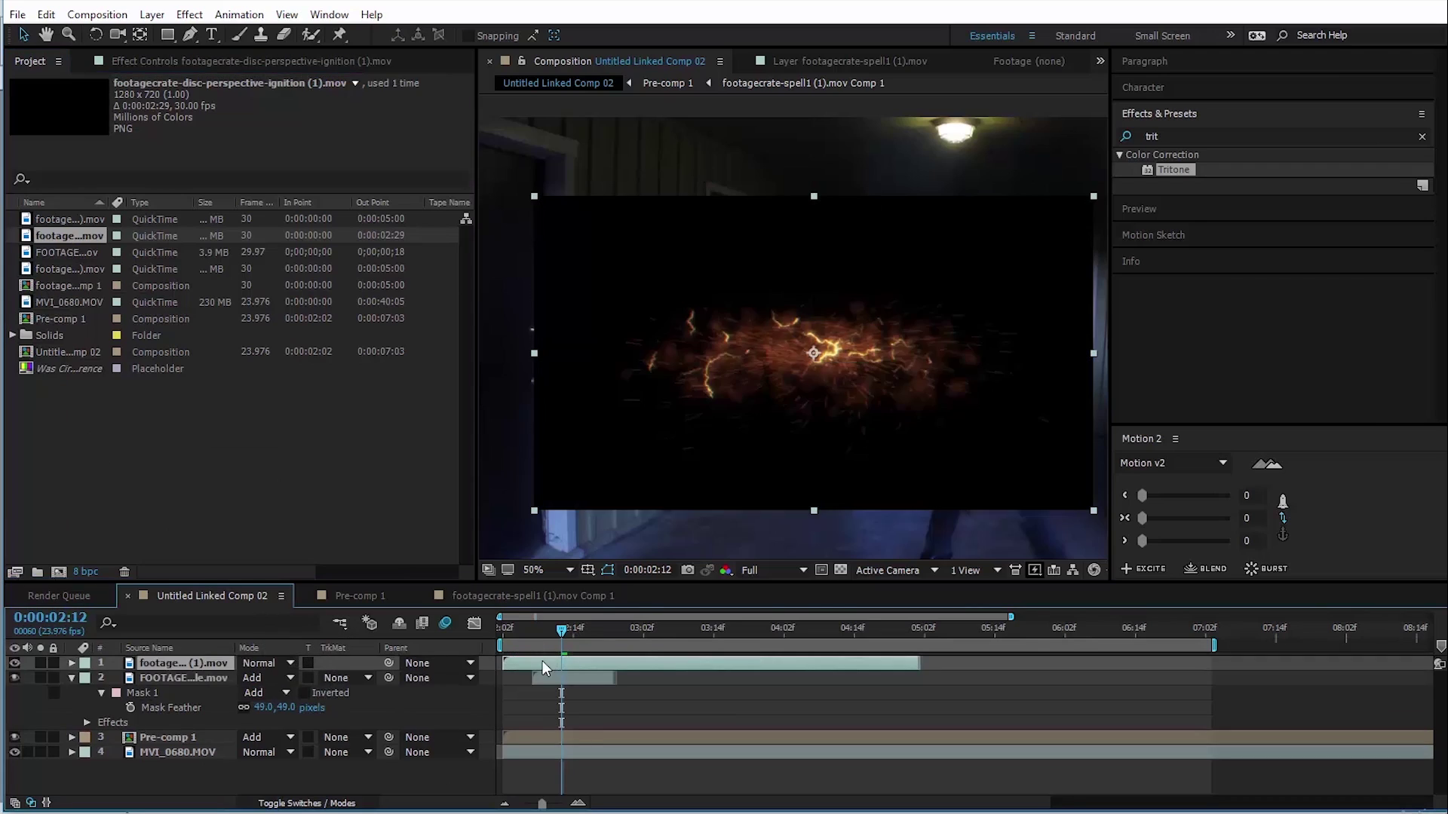
Time-stretch the disc ignition layer to about a third of its duration.
{"action": "right_click", "coordinate": [527, 664]}
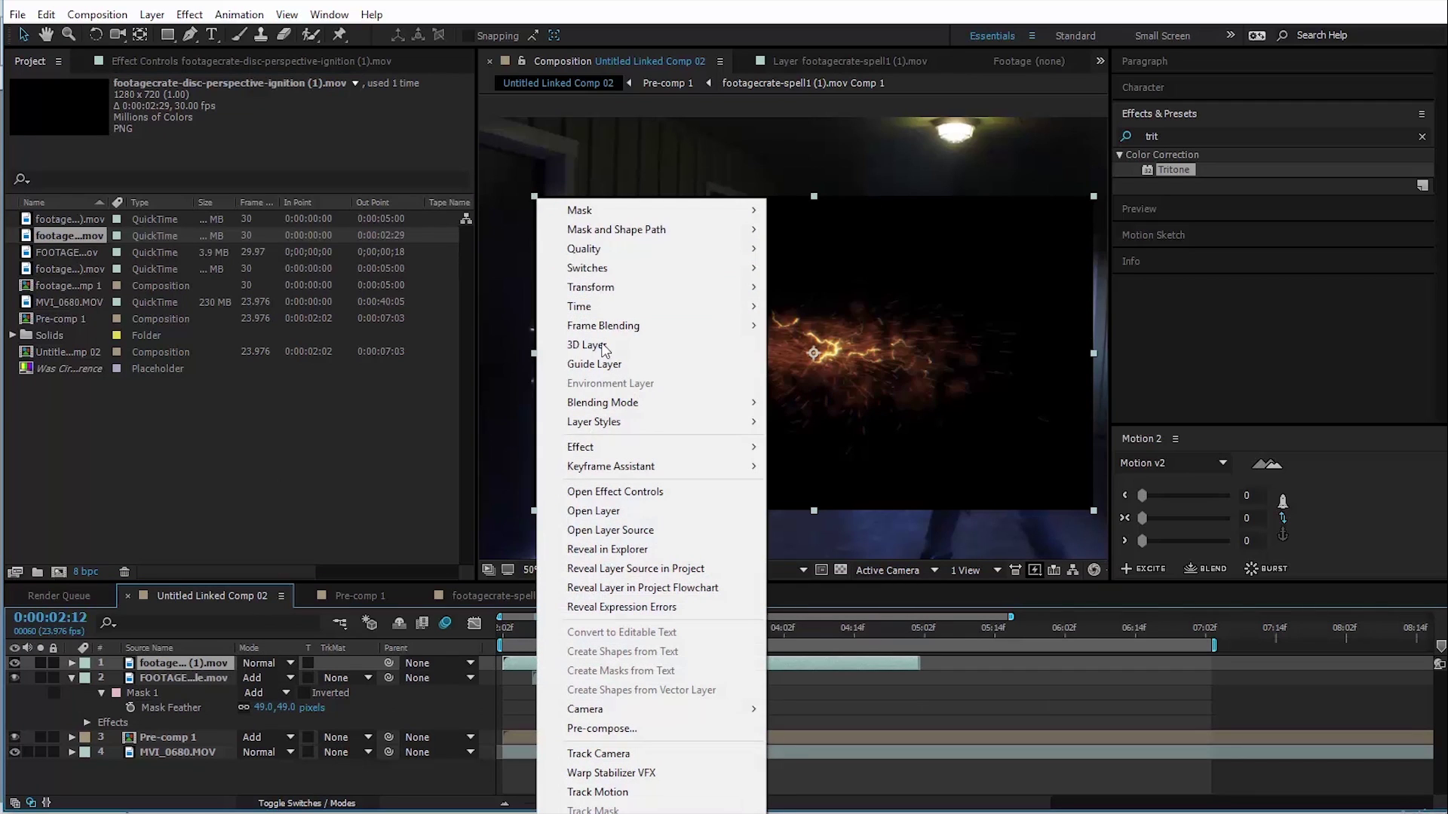
{"action": "left_click", "coordinate": [866, 352]}
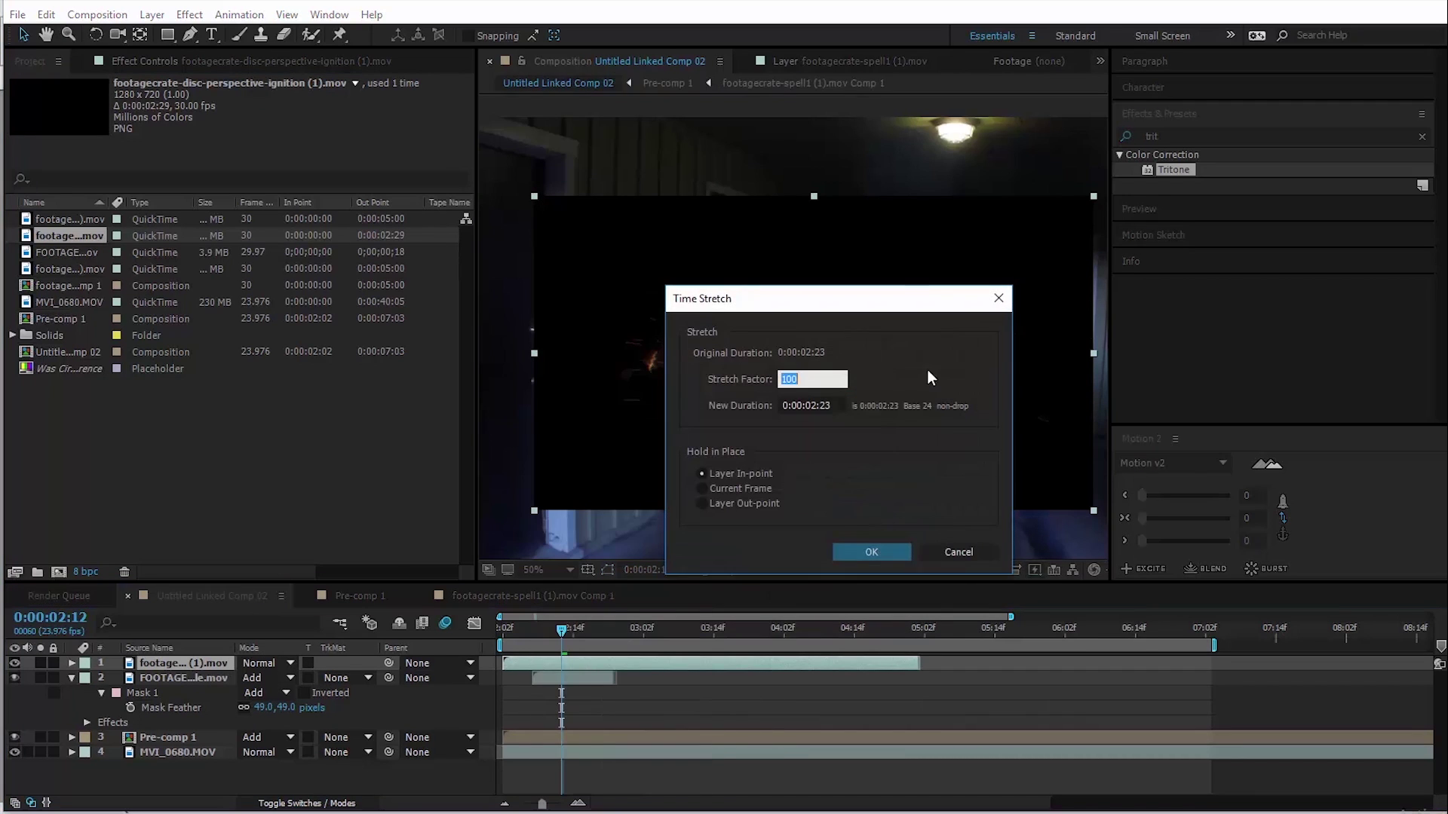
{"action": "key", "text": "Return"}
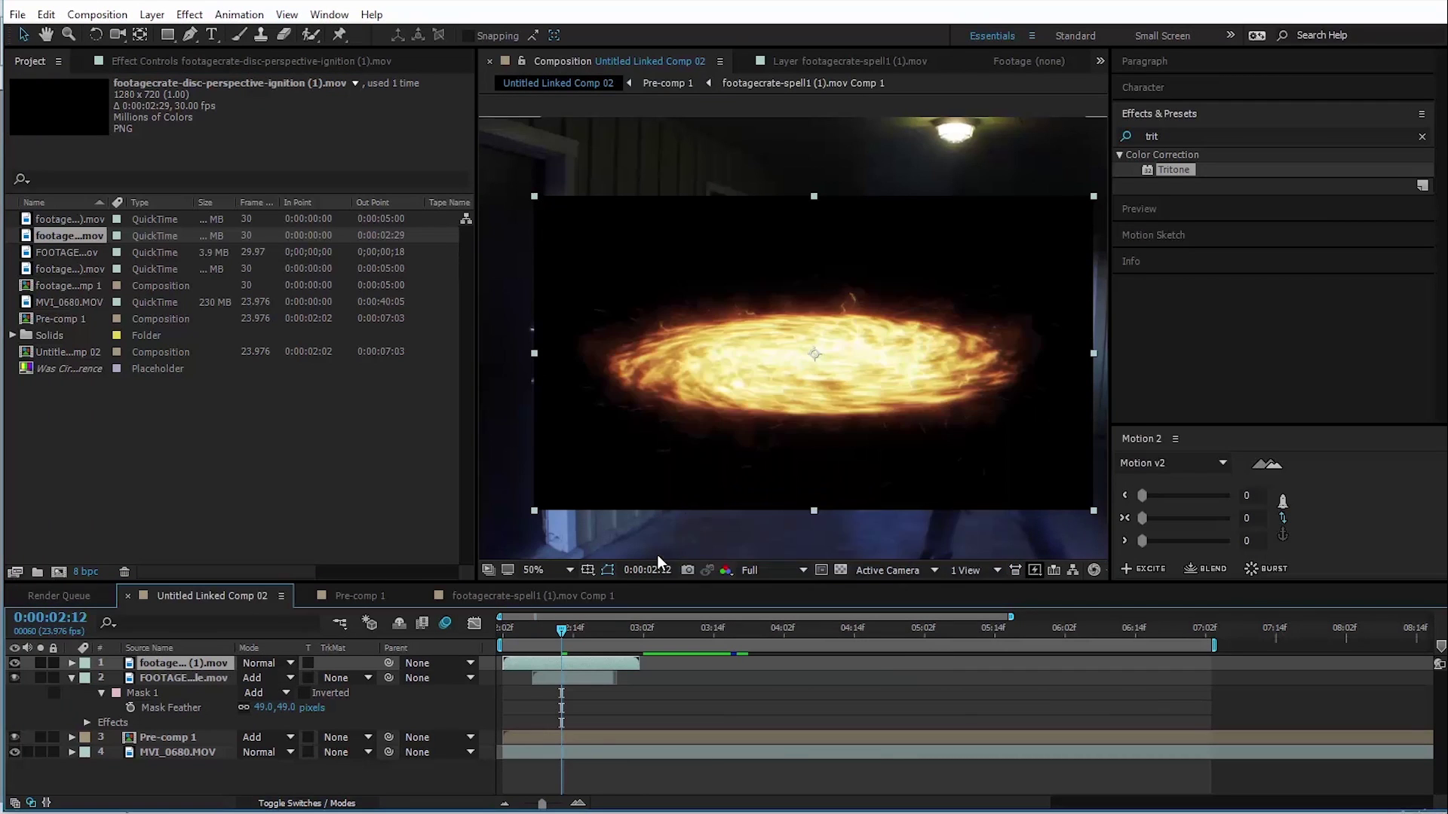
Check the beam's impact with the disc ignition layer hidden, and make that layer start at about 0:00:02:11.
{"action": "key", "text": "h"}
{"action": "left_click_drag", "start_coordinate": [690, 419], "coordinate": [874, 466]}
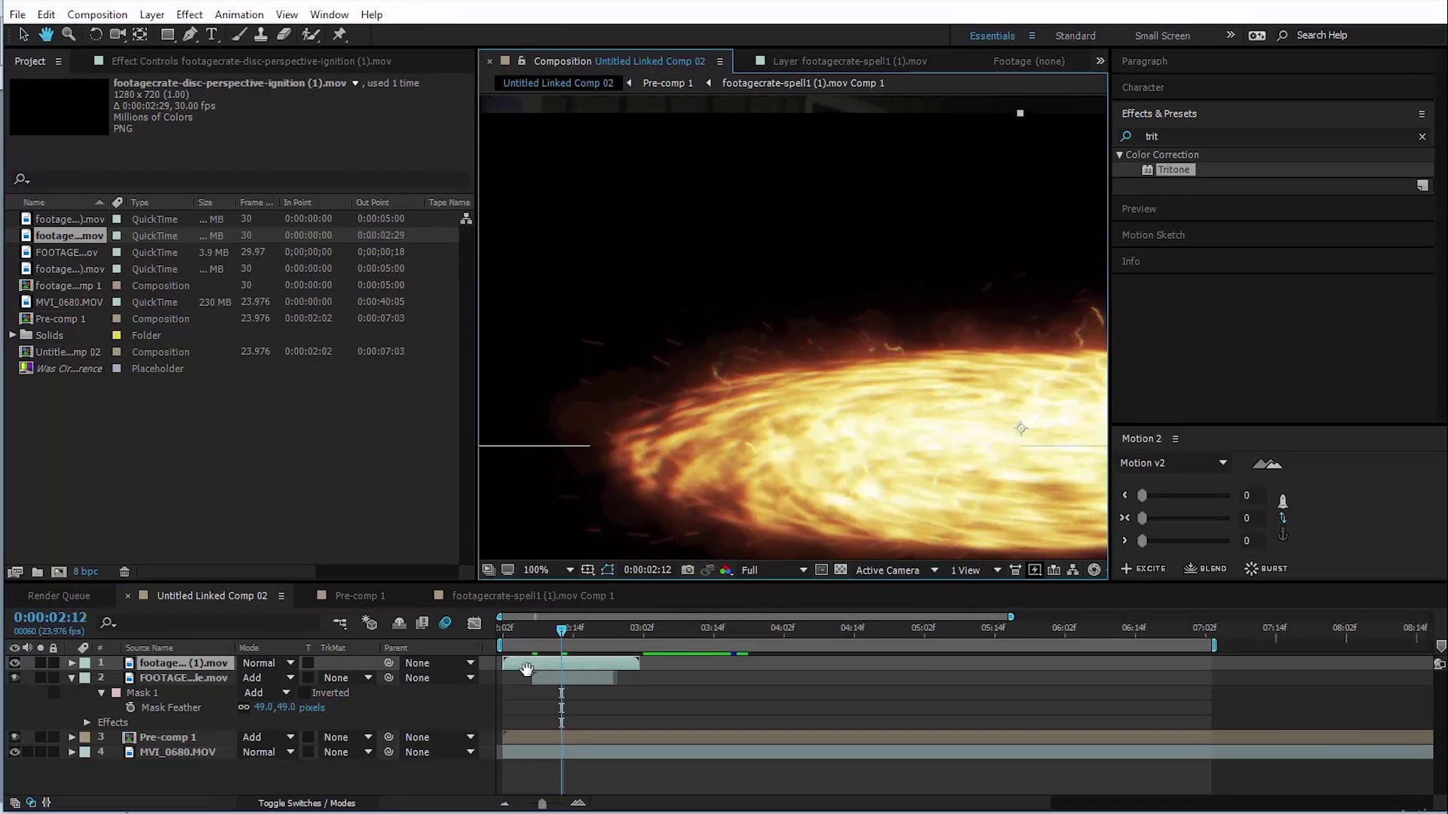
{"action": "left_click", "coordinate": [527, 669]}
{"action": "key", "text": "v"}
{"action": "key", "text": "shift+/"}
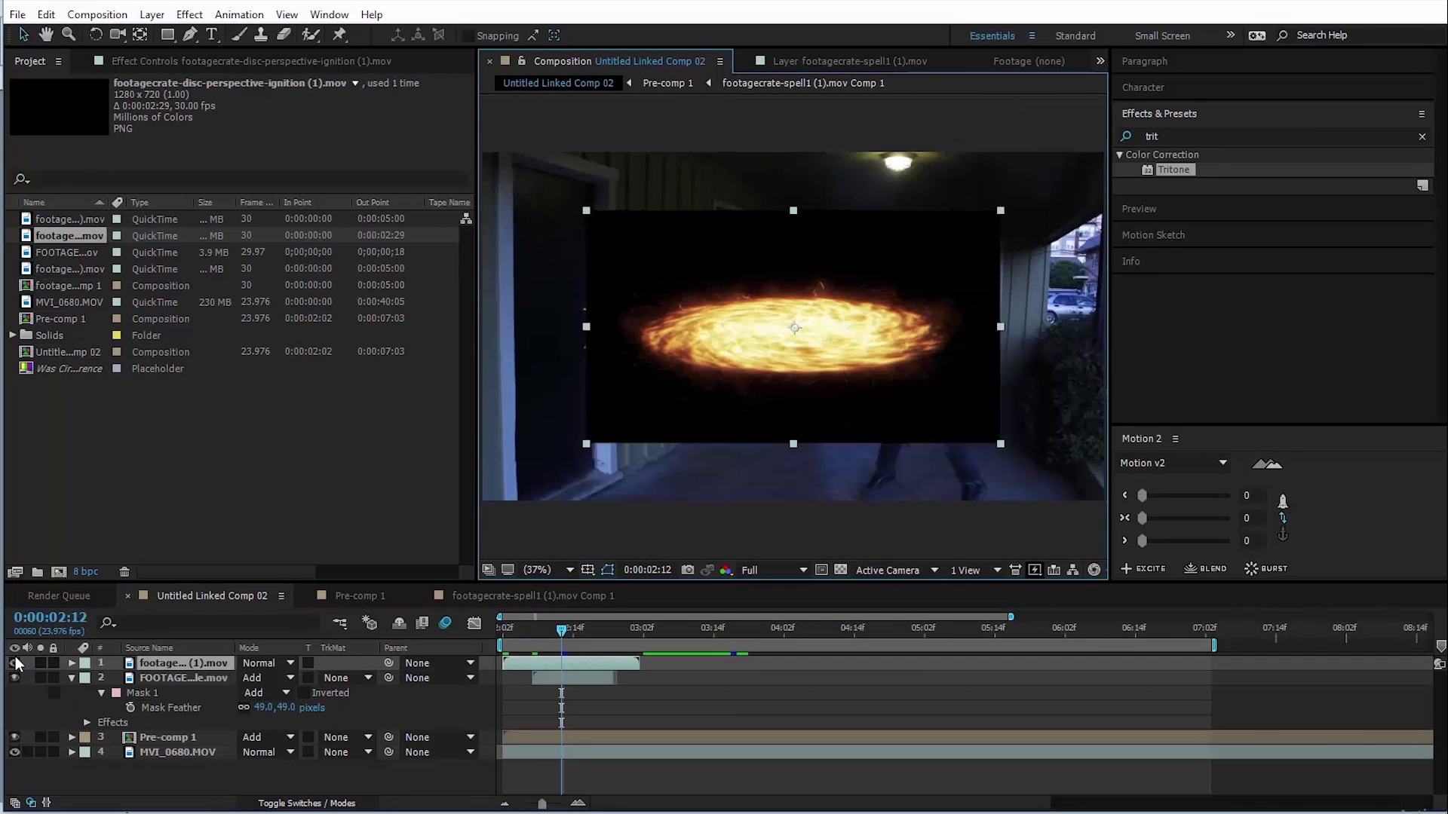
{"action": "left_click", "coordinate": [15, 663]}
{"action": "scroll", "coordinate": [665, 270], "scroll_direction": "up", "scroll_amount": 2}
{"action": "key", "text": "h"}
{"action": "left_click_drag", "start_coordinate": [659, 249], "coordinate": [901, 442]}
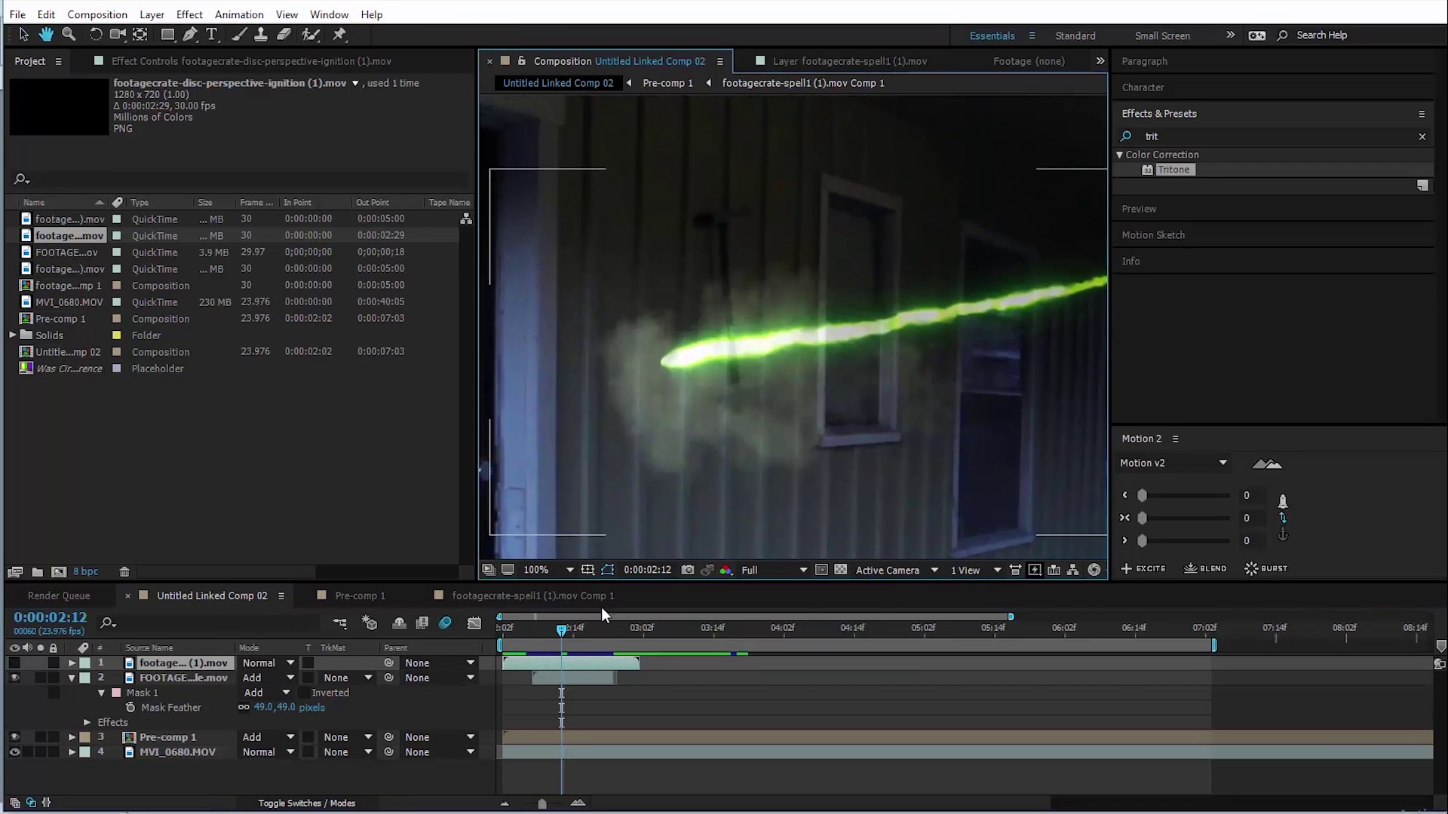
{"action": "left_click_drag", "start_coordinate": [561, 635], "coordinate": [556, 635]}
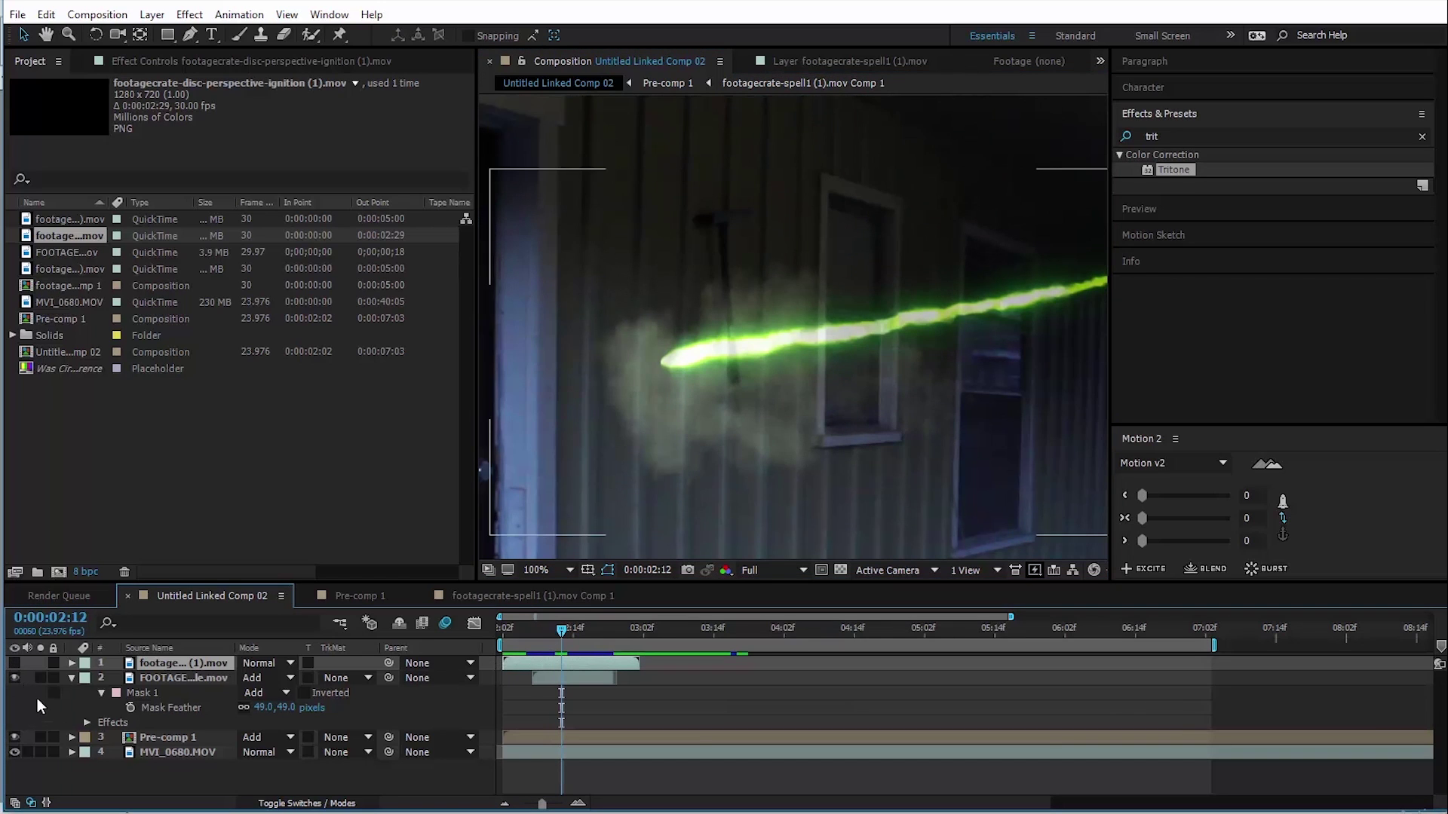
{"action": "left_click_drag", "start_coordinate": [543, 664], "coordinate": [596, 663]}
{"action": "scroll", "coordinate": [716, 475], "scroll_direction": "down", "scroll_amount": 2}
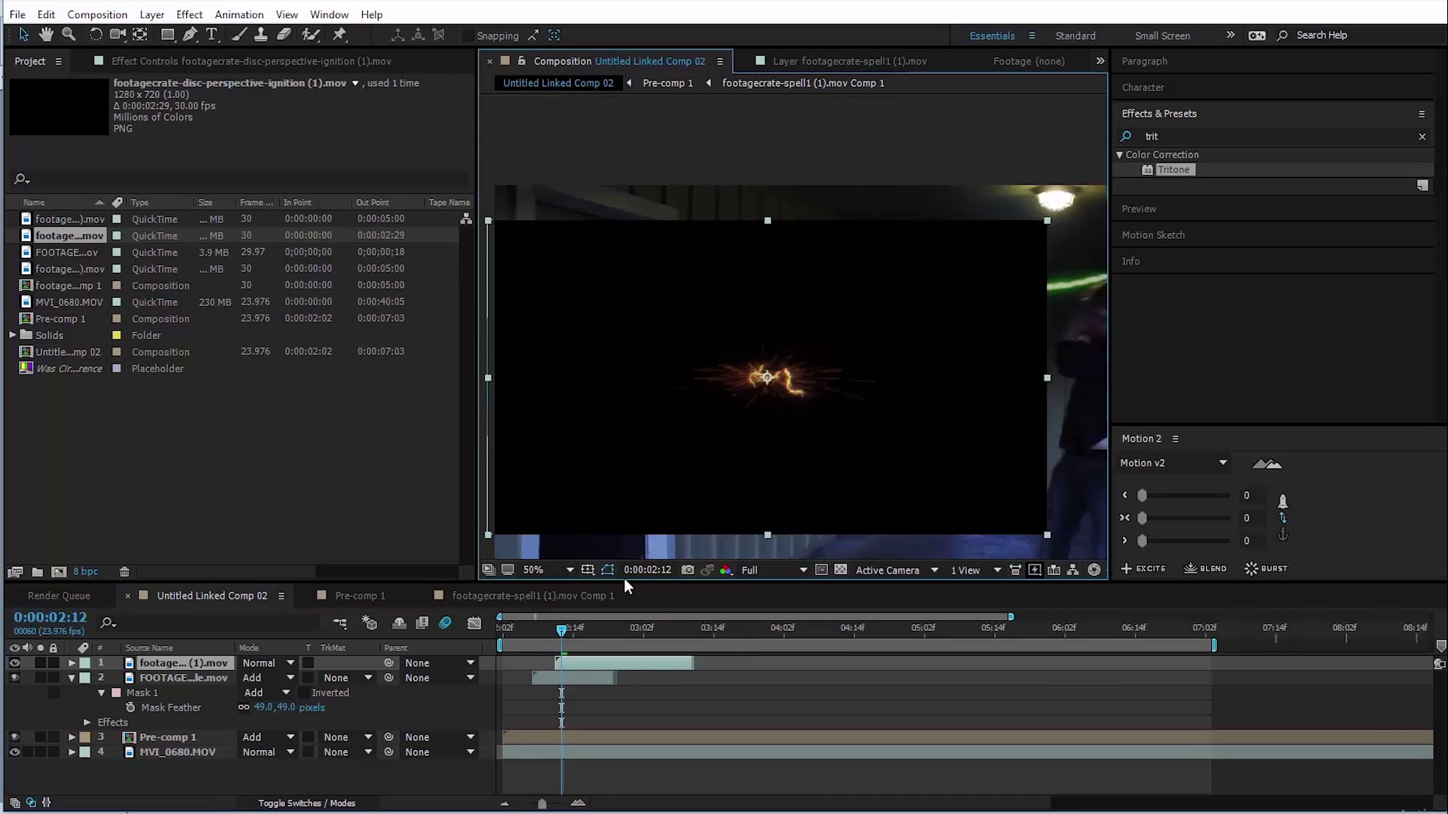
Set the disc ignition layer's blending mode to Add and stand it upright, slightly smaller, on the wall beside the door.
{"action": "left_click", "coordinate": [263, 663]}
{"action": "left_click", "coordinate": [295, 179]}
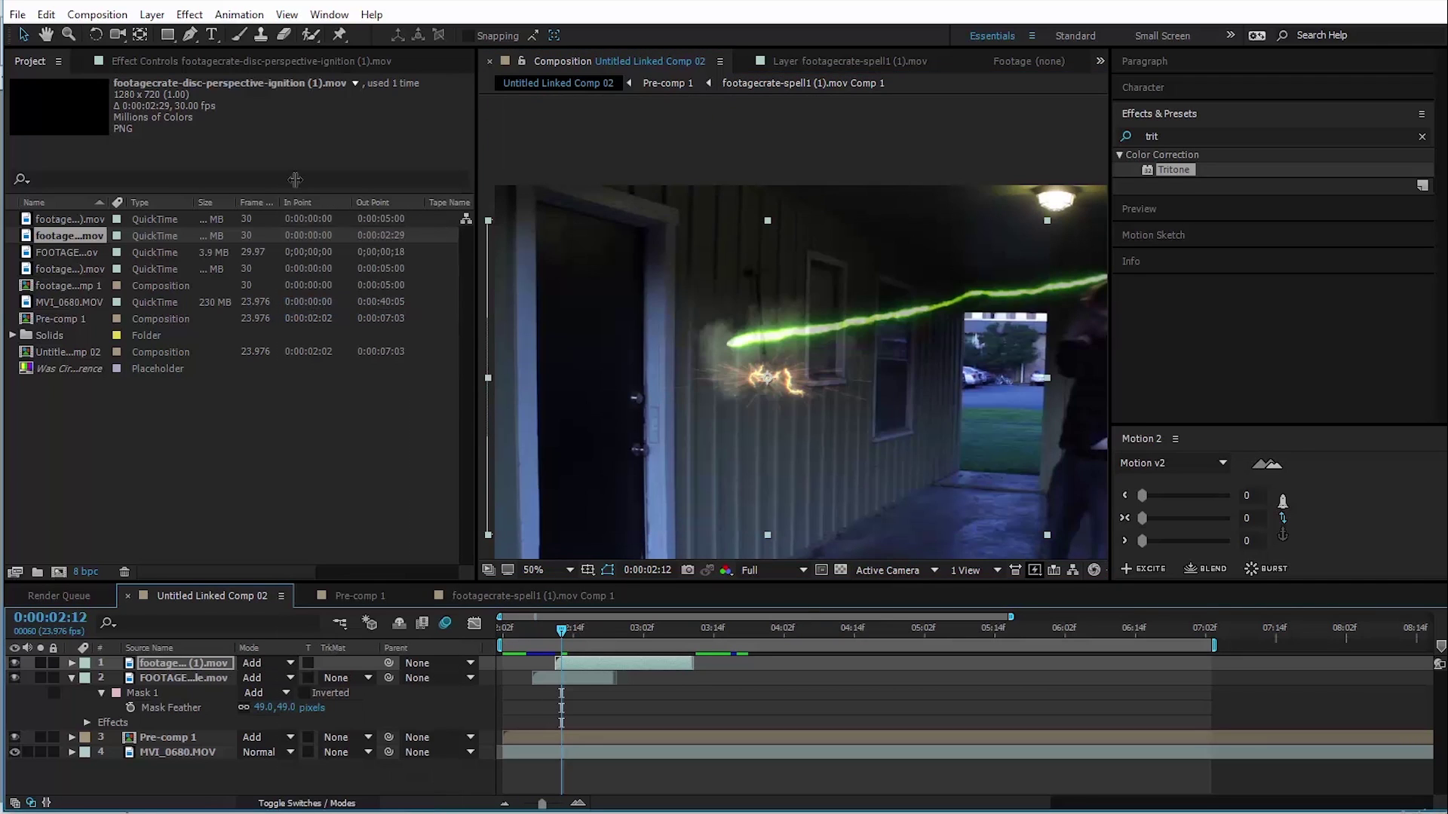
{"action": "left_click", "coordinate": [91, 34]}
{"action": "left_click", "coordinate": [602, 627]}
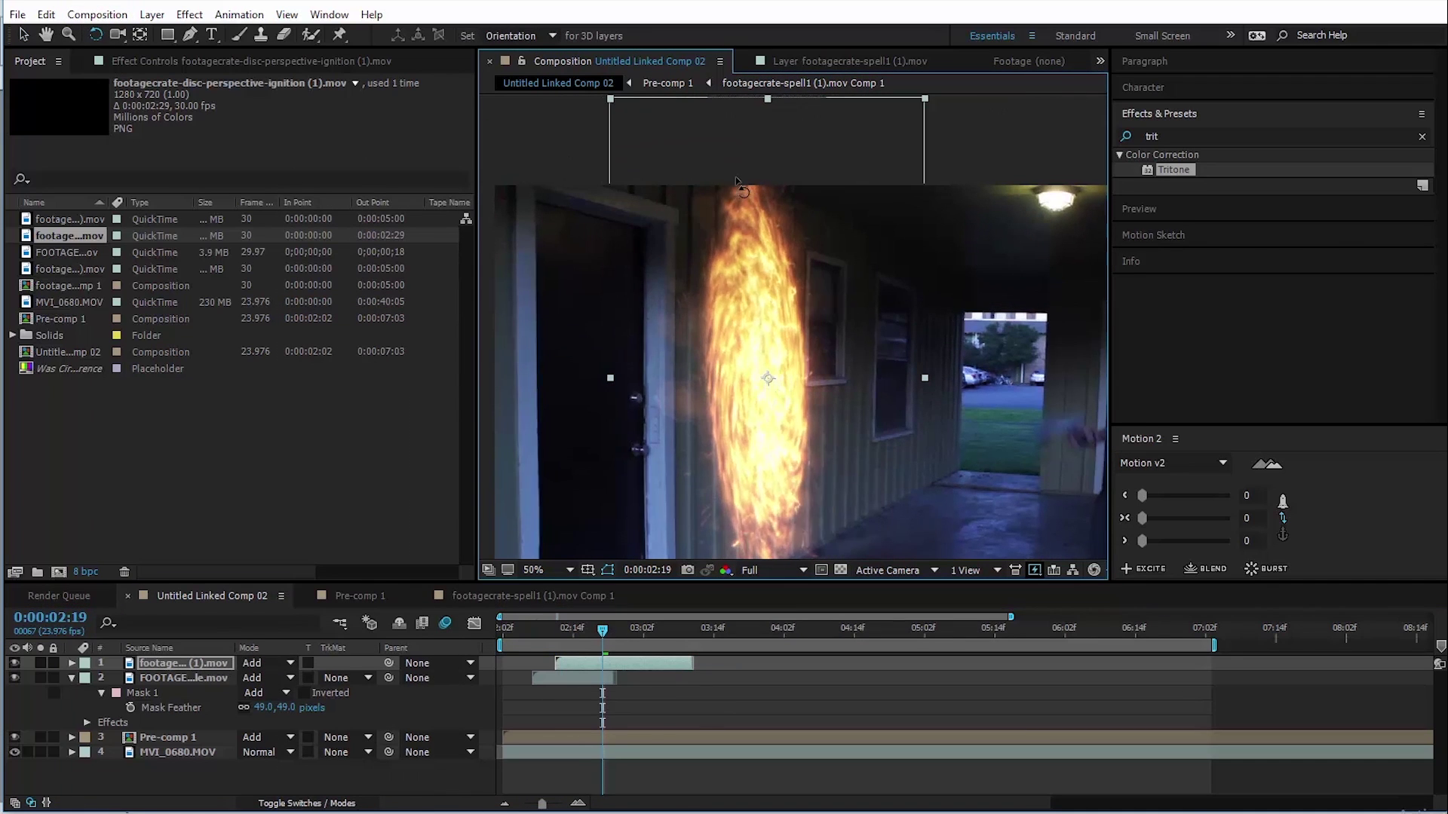
{"action": "left_click", "coordinate": [23, 35]}
{"action": "left_click_drag", "start_coordinate": [610, 99], "coordinate": [640, 169]}
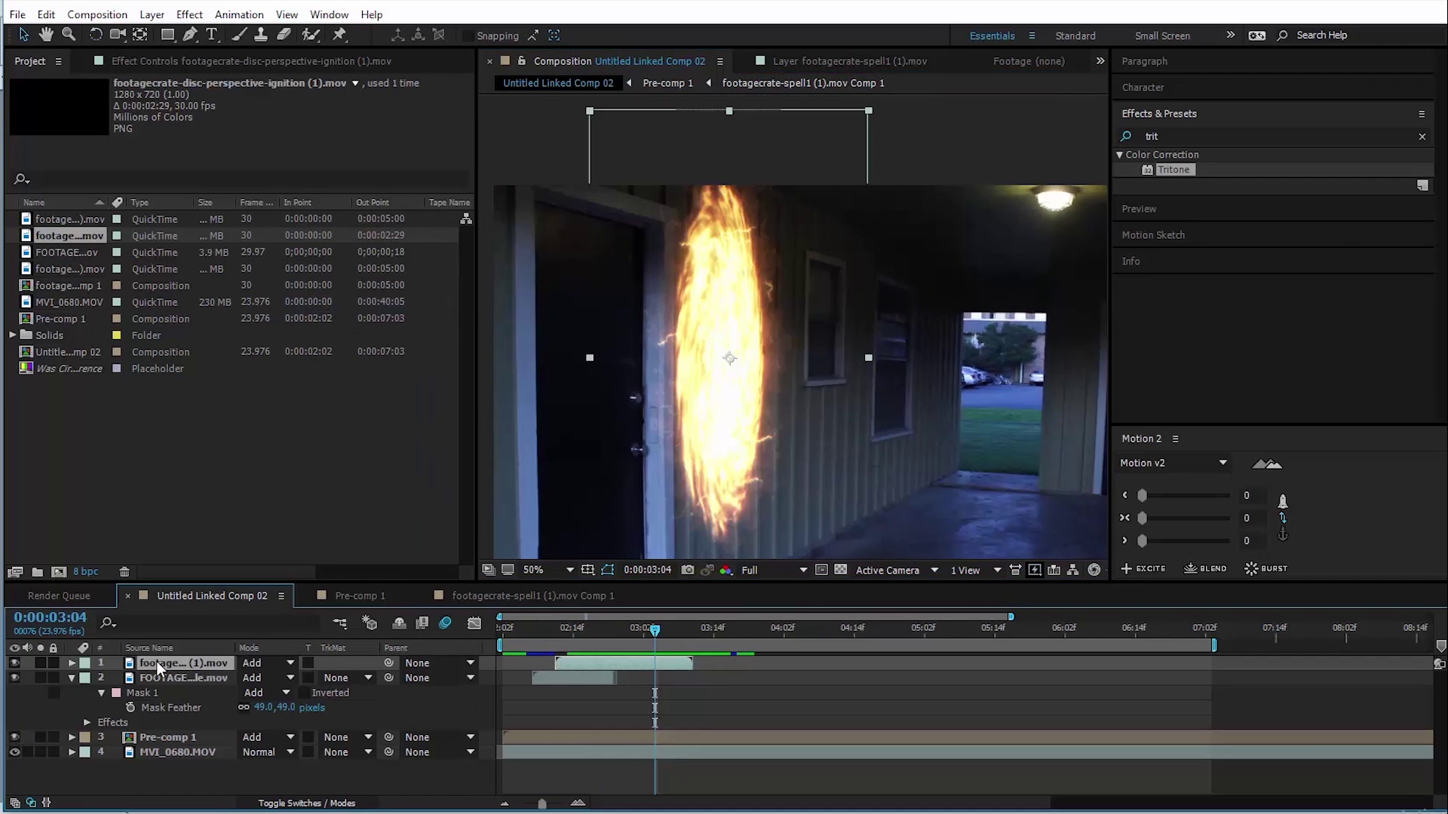
Duplicate the disc ignition layer and replace the duplicate's source with footagecrate-disc-perspective (1).mov.
{"action": "key", "text": "ctrl+d"}
{"action": "left_click", "coordinate": [64, 253]}
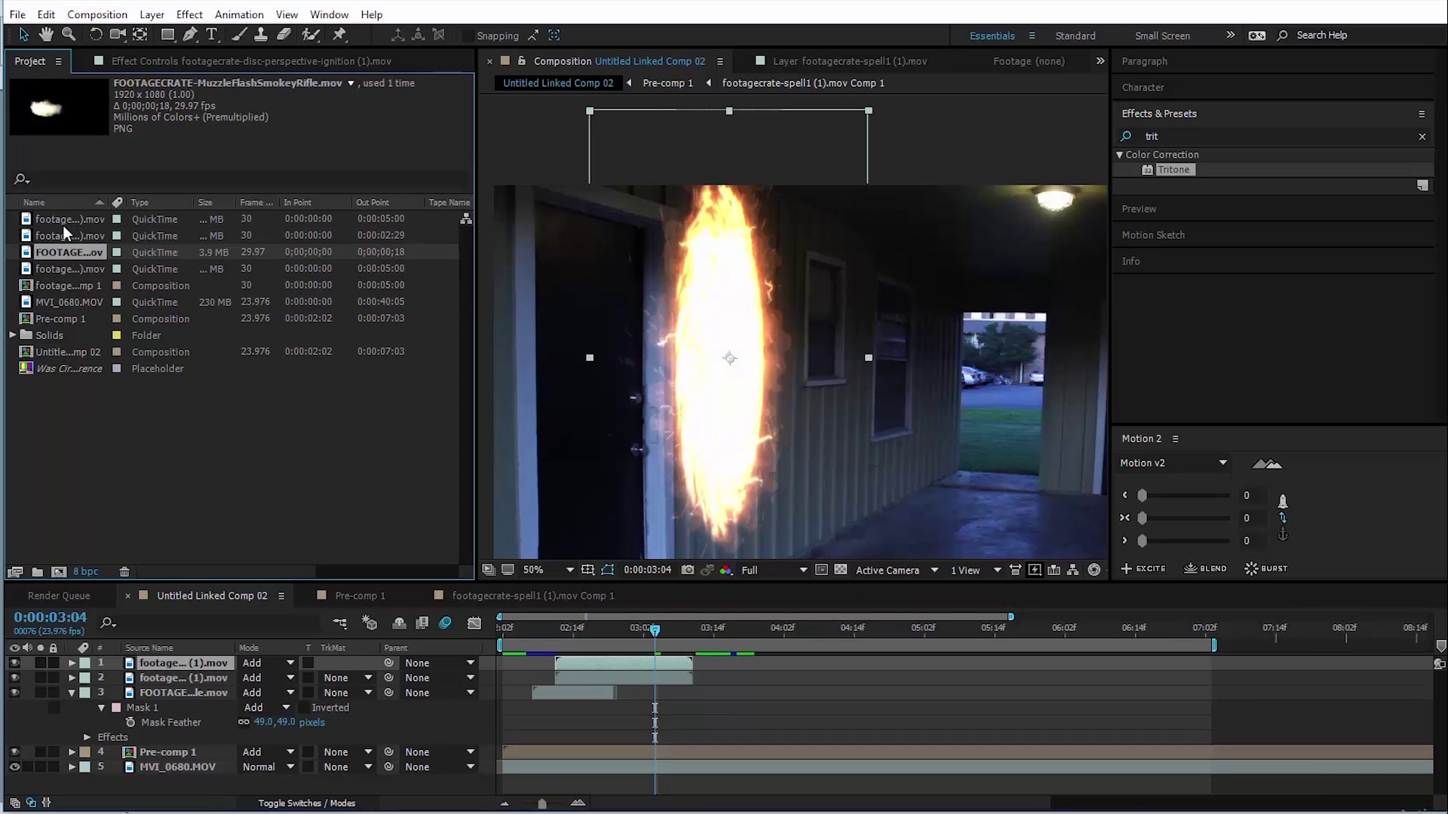
{"action": "left_click", "coordinate": [65, 220]}
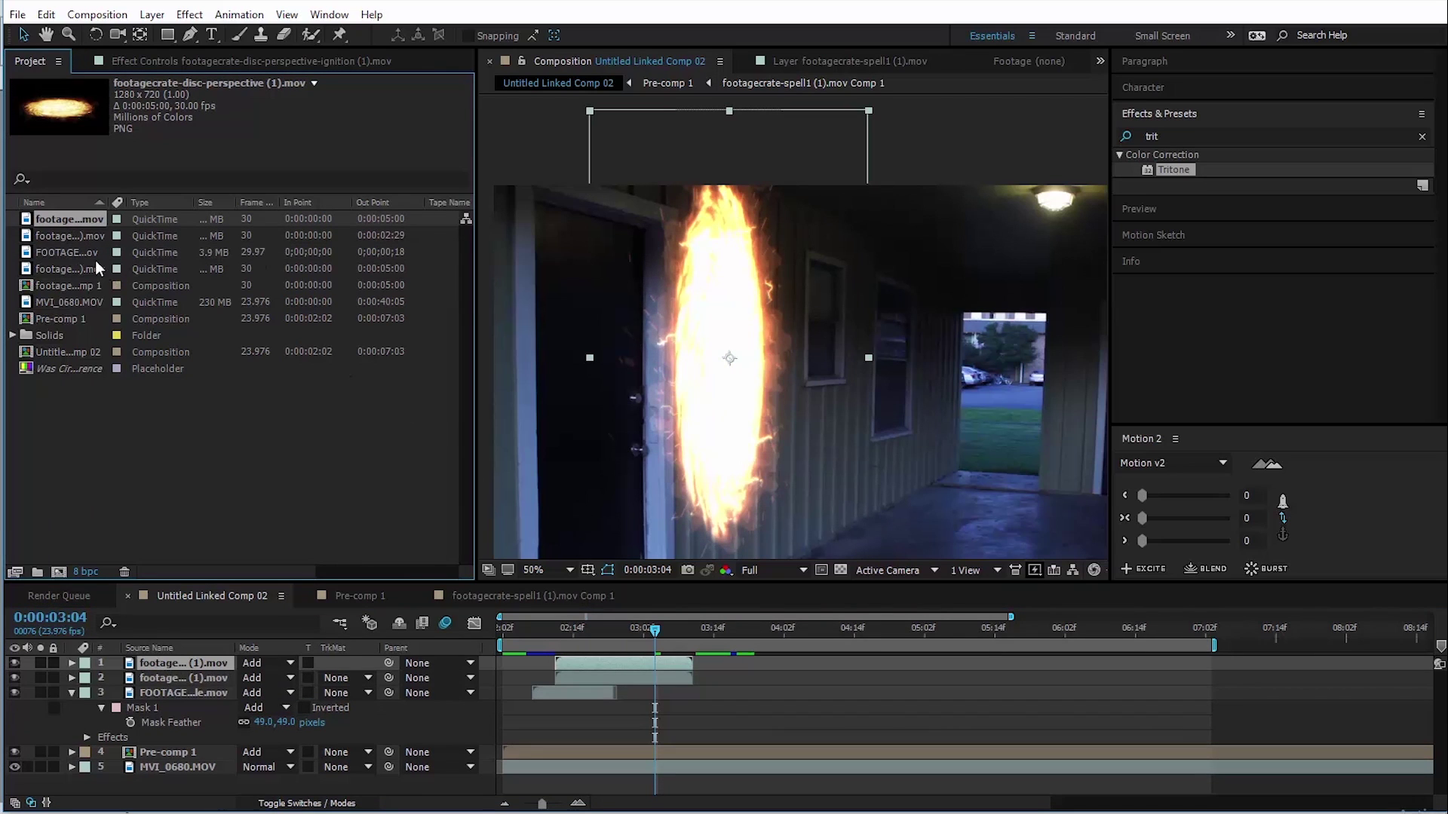
{"action": "left_click_drag", "start_coordinate": [56, 221], "coordinate": [209, 668]}
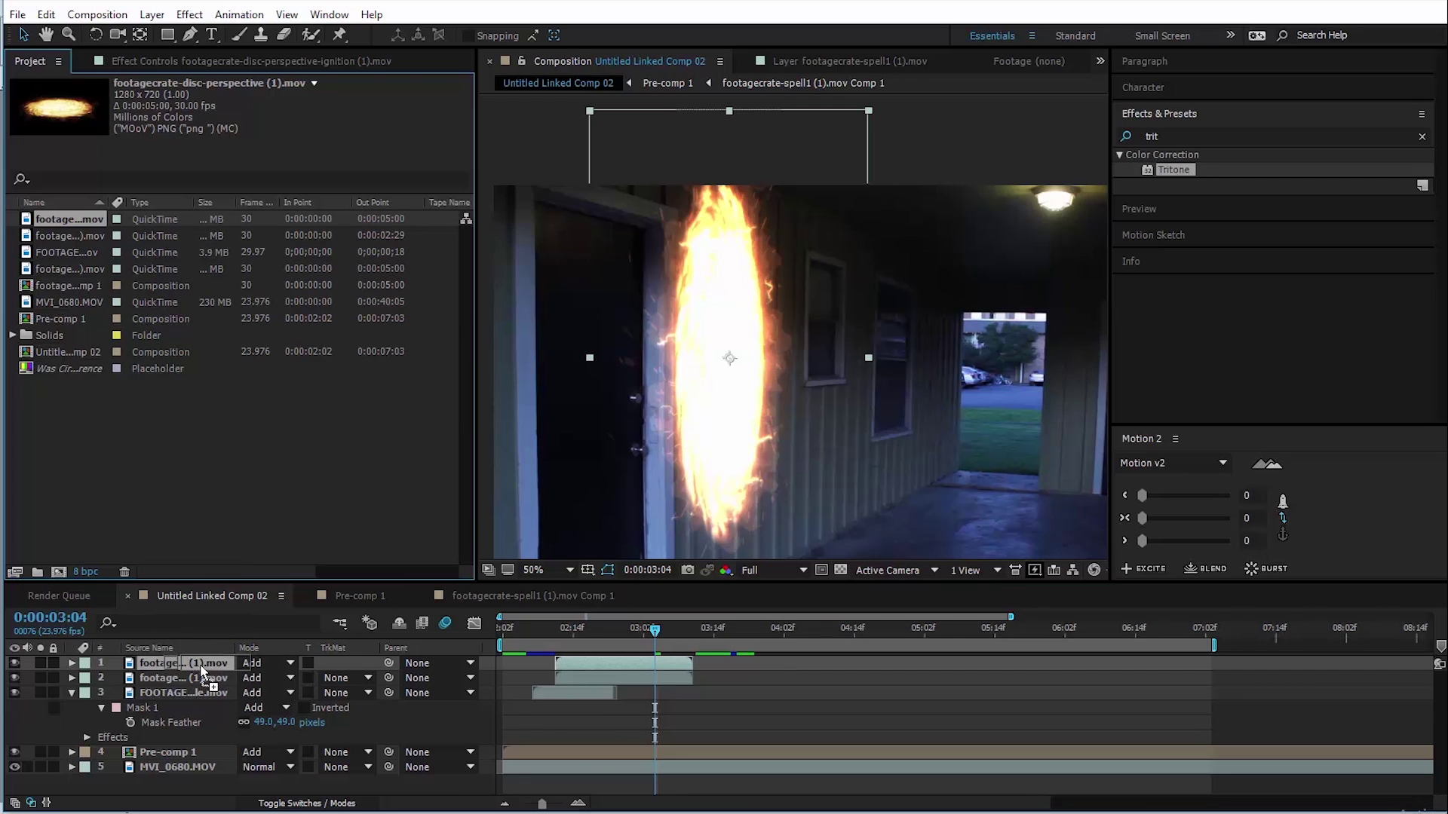
{"action": "left_click_drag", "start_coordinate": [202, 669], "coordinate": [202, 665]}
Set the replaced disc layer's time stretch factor to 100 for a duration of 0:00:05:00.
{"action": "right_click", "coordinate": [570, 667]}
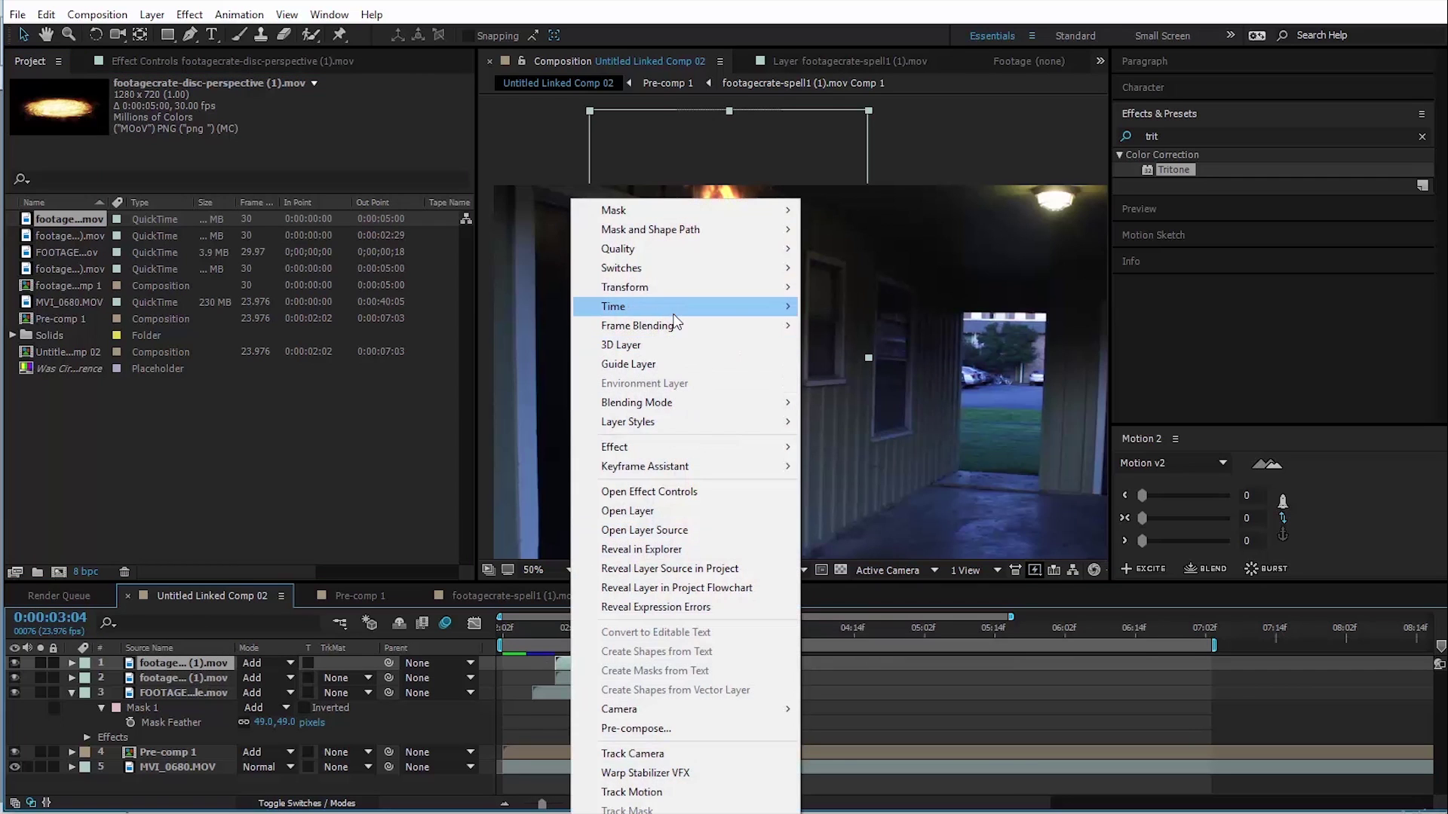
{"action": "mouse_move", "coordinate": [754, 306]}
{"action": "left_click", "coordinate": [906, 350]}
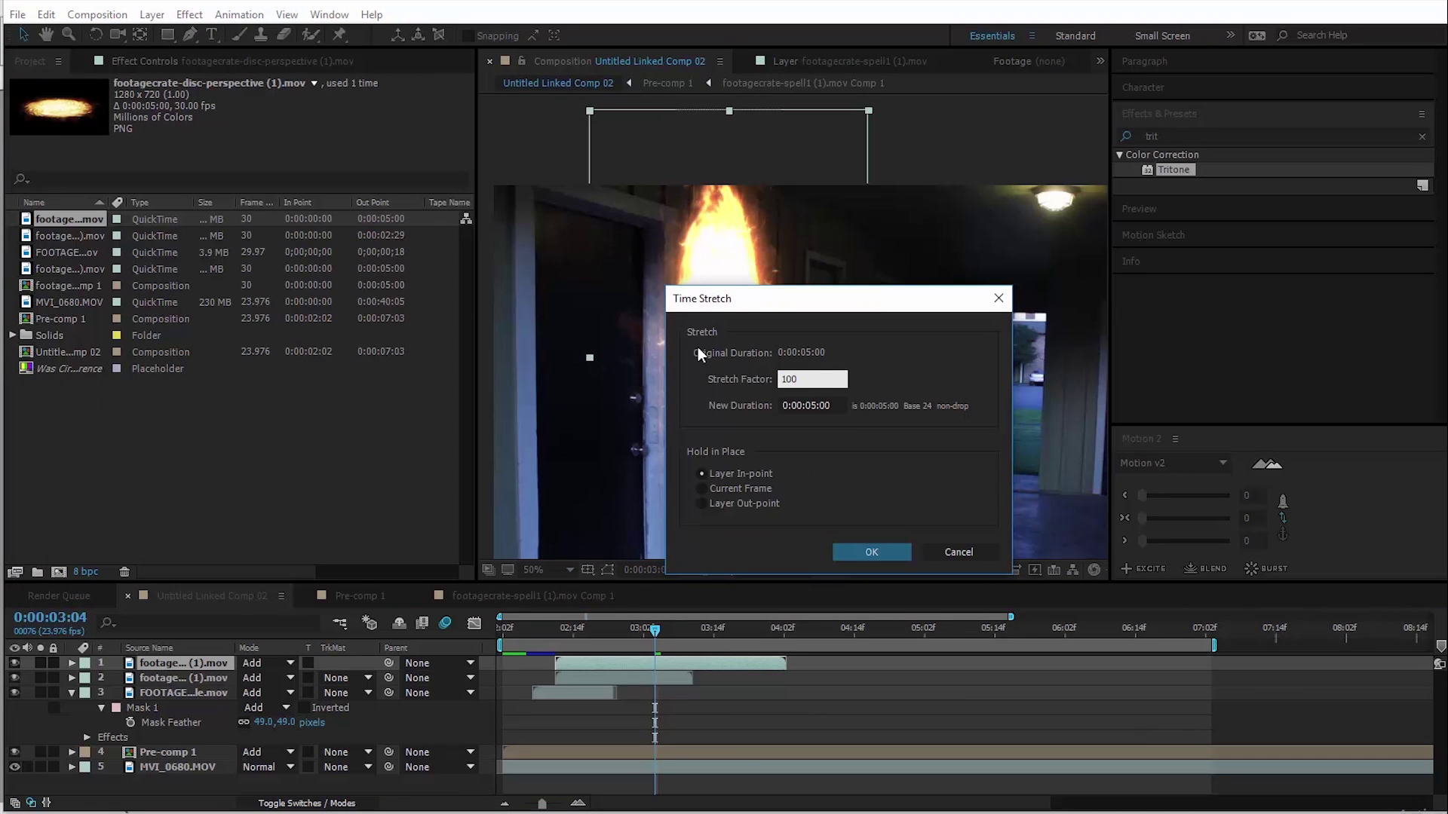
{"action": "left_click", "coordinate": [873, 550]}
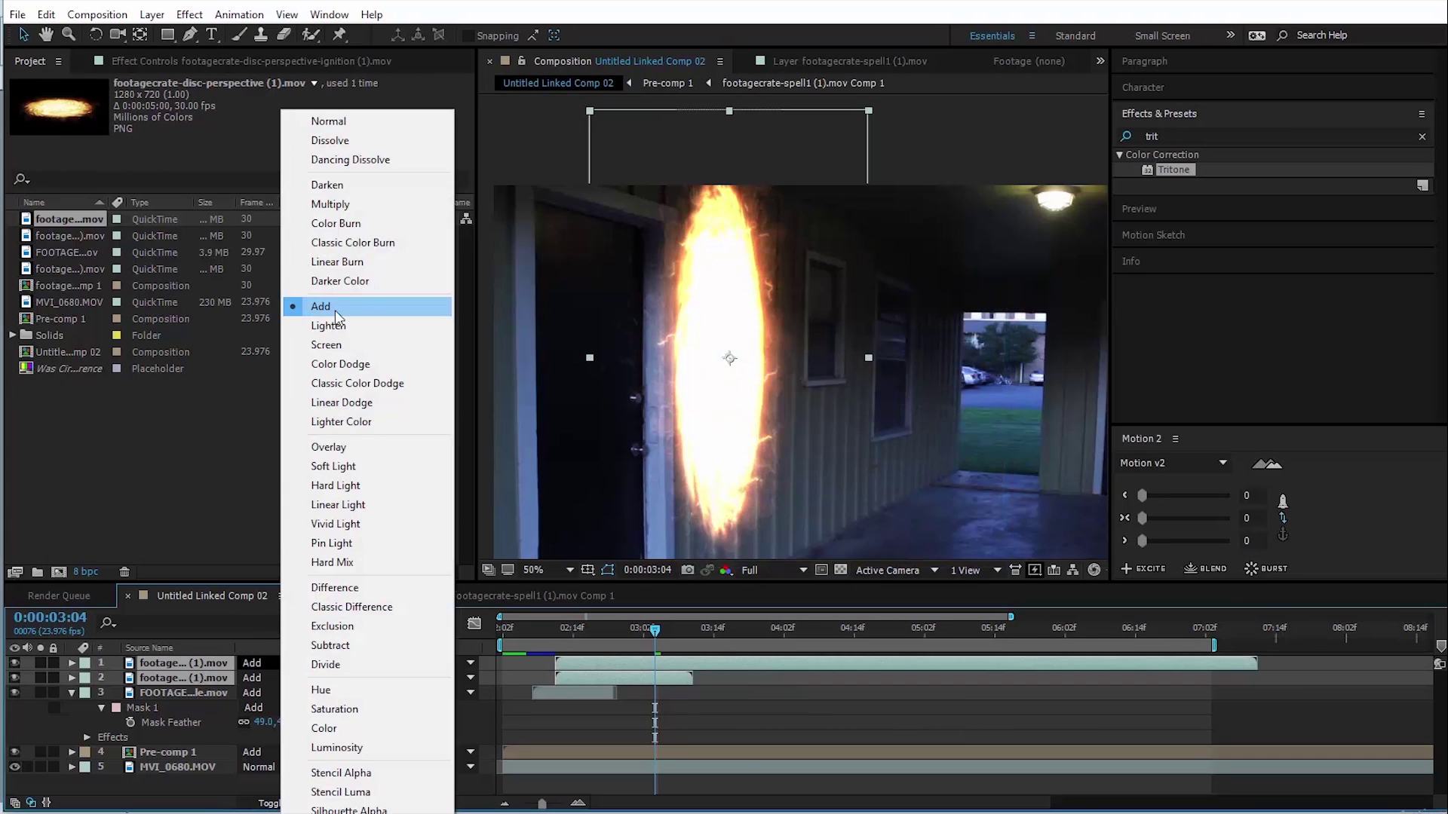
Set both disc layers' blending mode to Normal and move the full disc layer to start at about 0:00:02:19.
{"action": "left_click", "coordinate": [335, 310]}
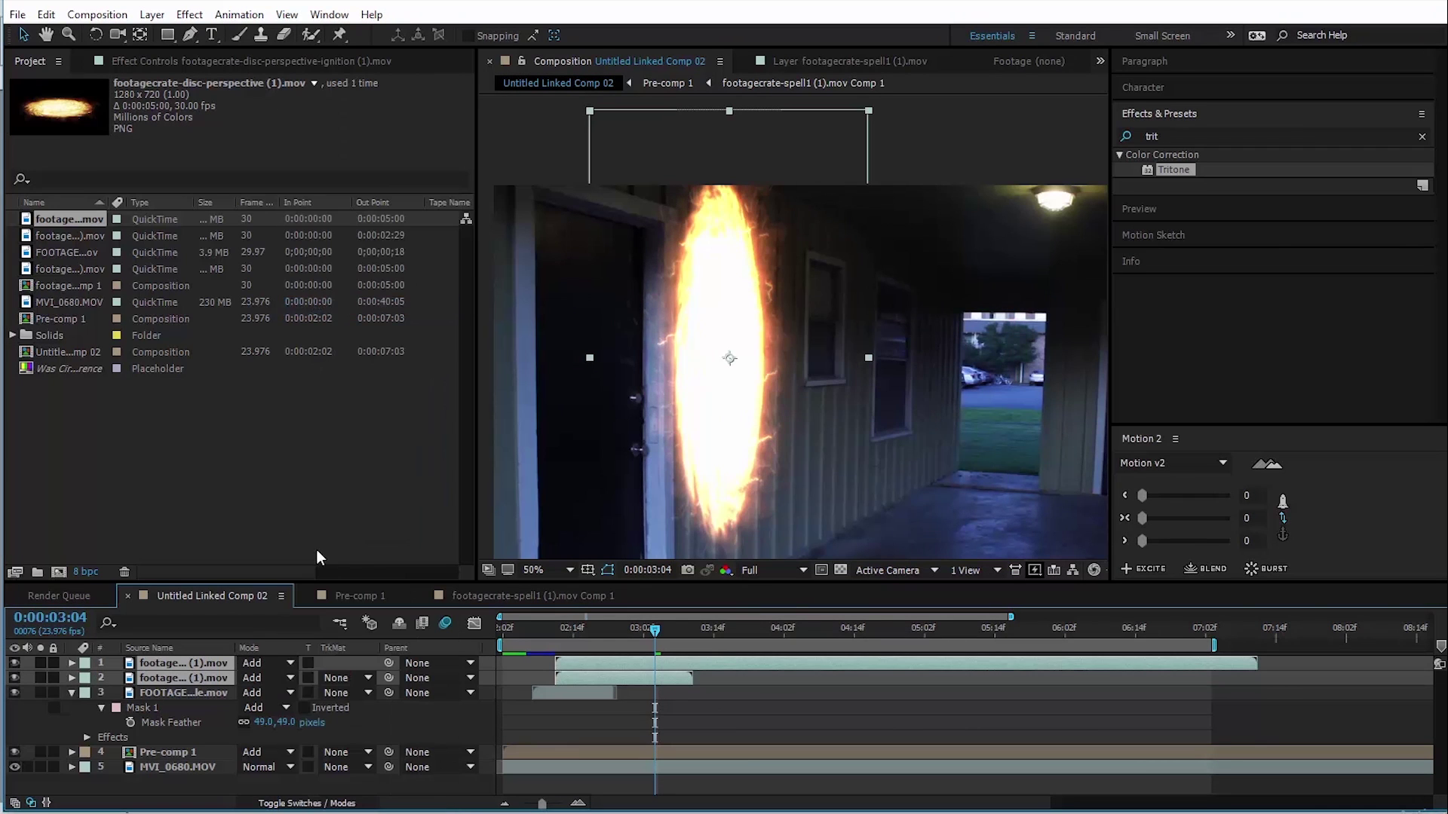
{"action": "left_click", "coordinate": [258, 661]}
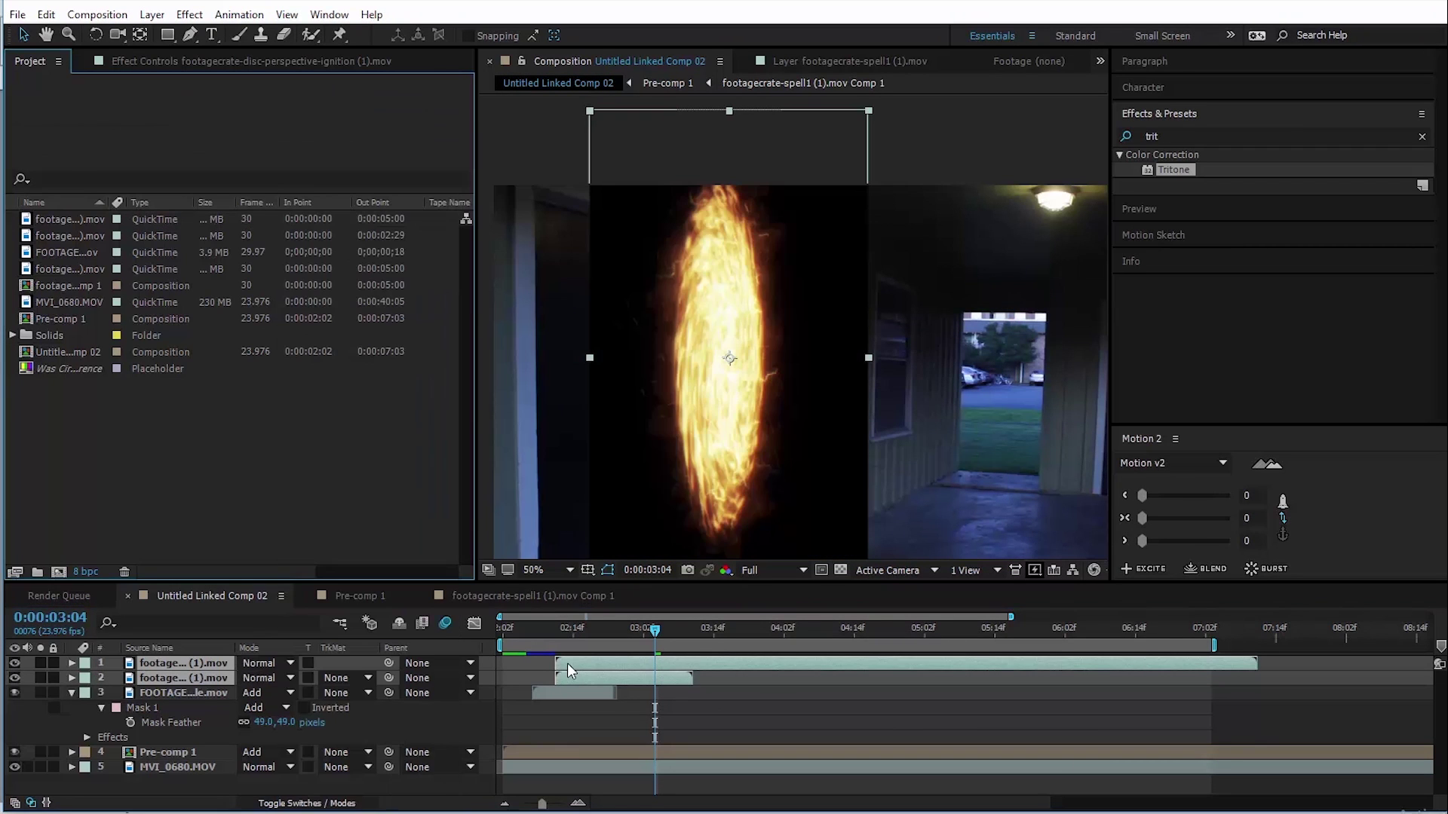
{"action": "left_click_drag", "start_coordinate": [567, 663], "coordinate": [601, 669]}
{"action": "left_click_drag", "start_coordinate": [607, 665], "coordinate": [660, 665]}
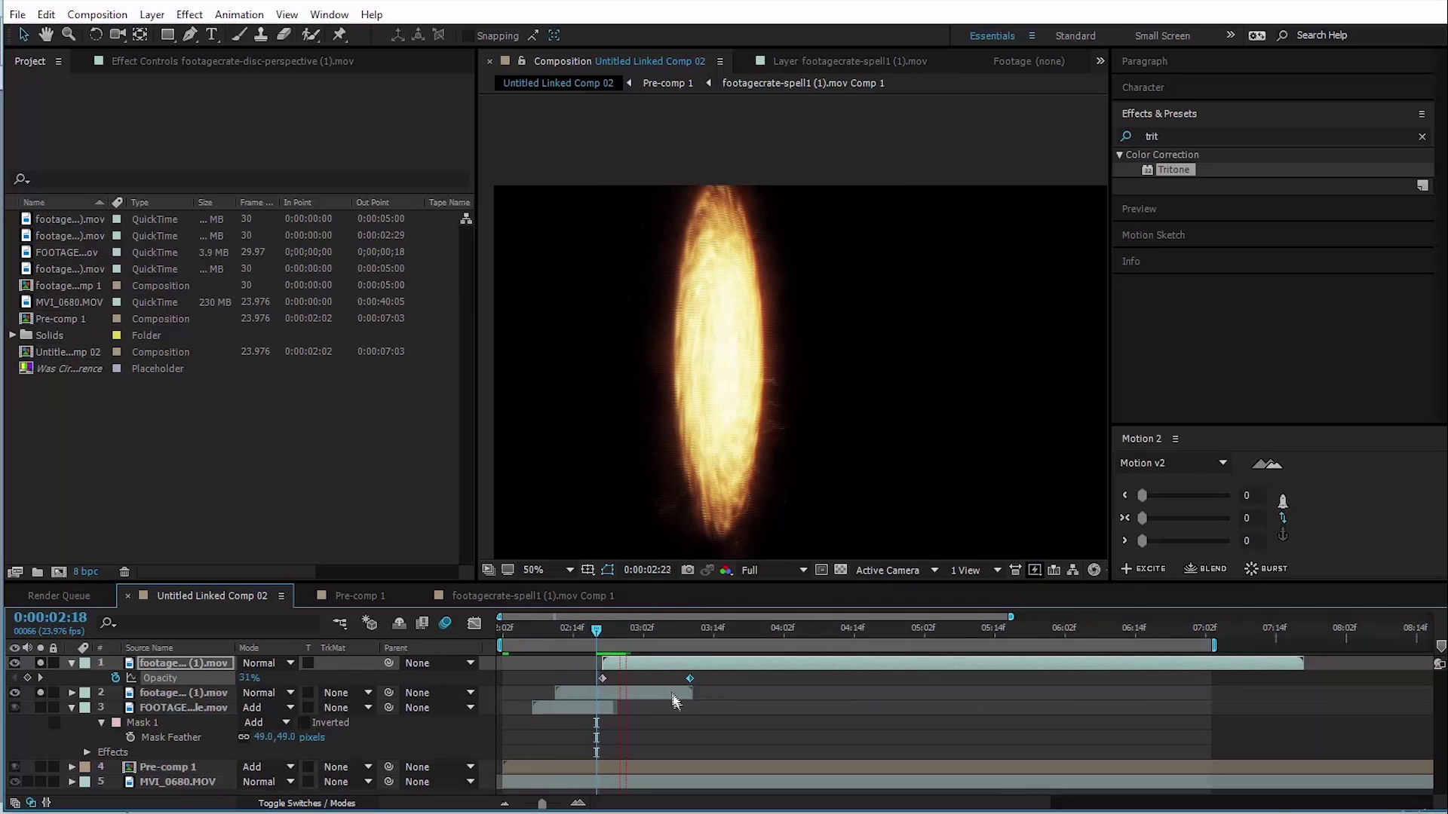
Pre-compose the two disc layers together and set the new pre-comp's blending mode to Add.
{"action": "left_click", "coordinate": [152, 14]}
{"action": "left_click", "coordinate": [203, 669]}
{"action": "left_click", "coordinate": [596, 438]}
{"action": "left_click", "coordinate": [265, 663]}
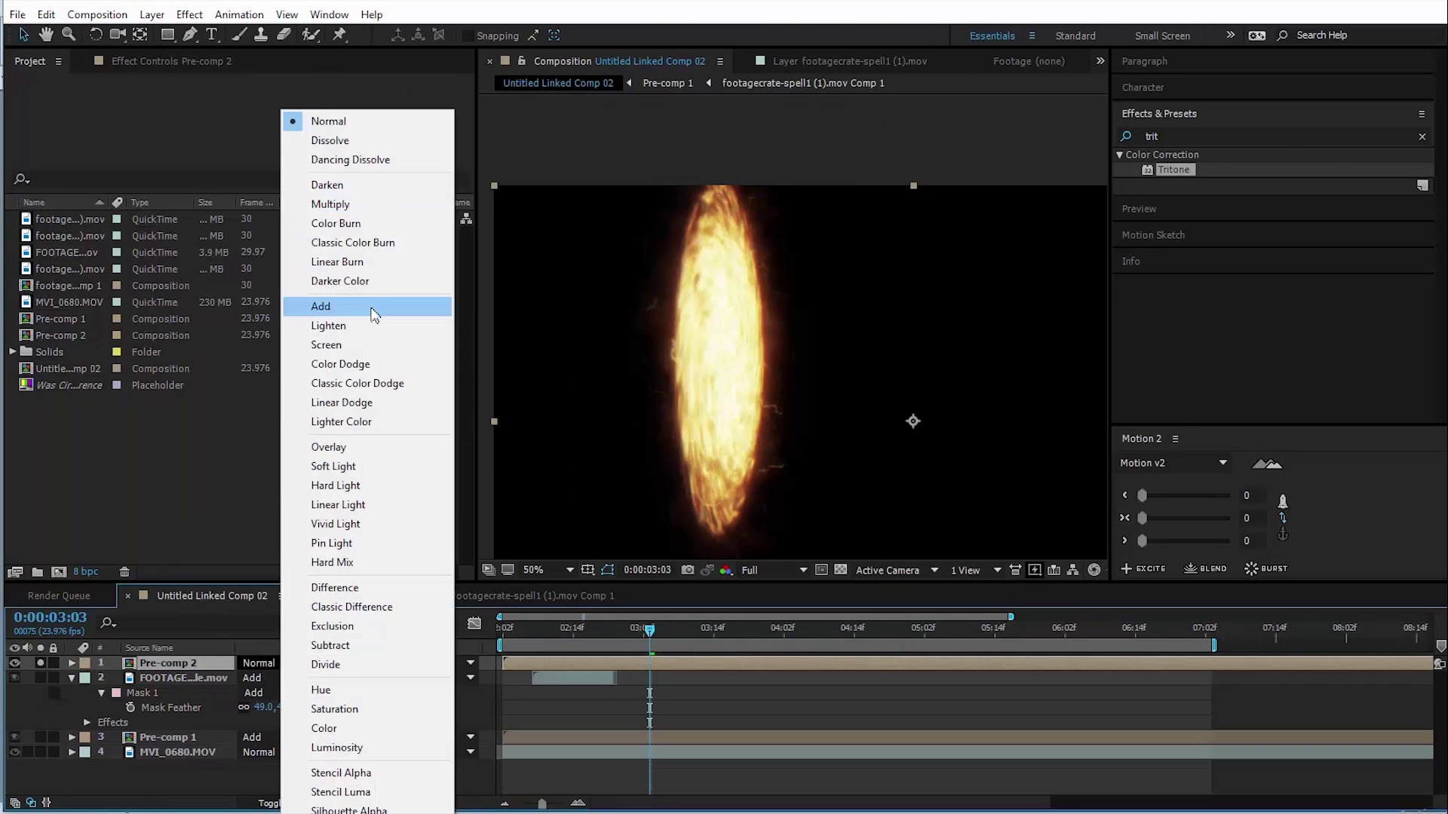
{"action": "left_click", "coordinate": [369, 308]}
Apply Hue/Saturation to the disc pre-comp with a Master Hue of +84° and check the impact around 0:00:02:12.
{"action": "key", "text": "ctrl+5"}
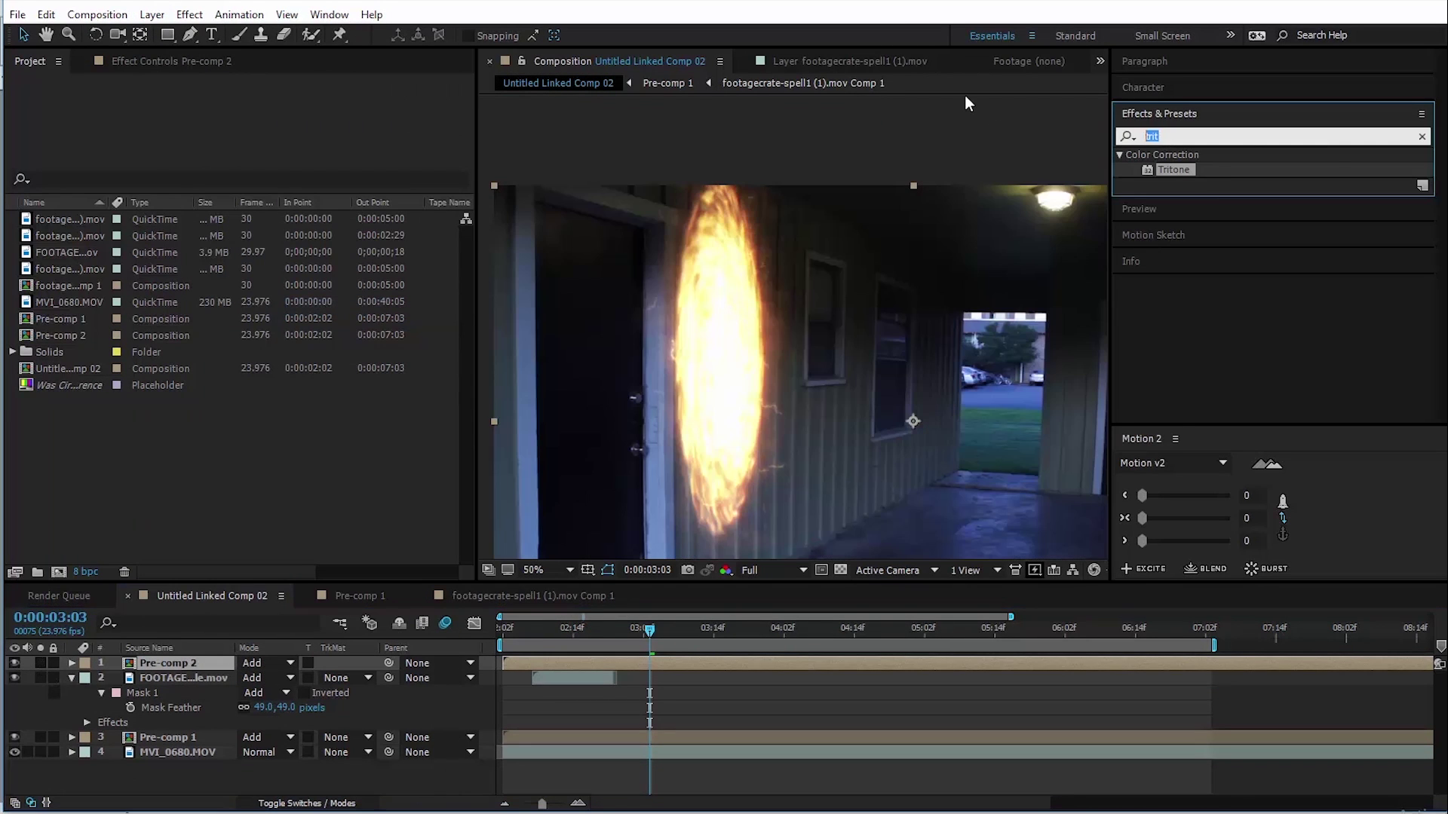
{"action": "type", "text": "hue"}
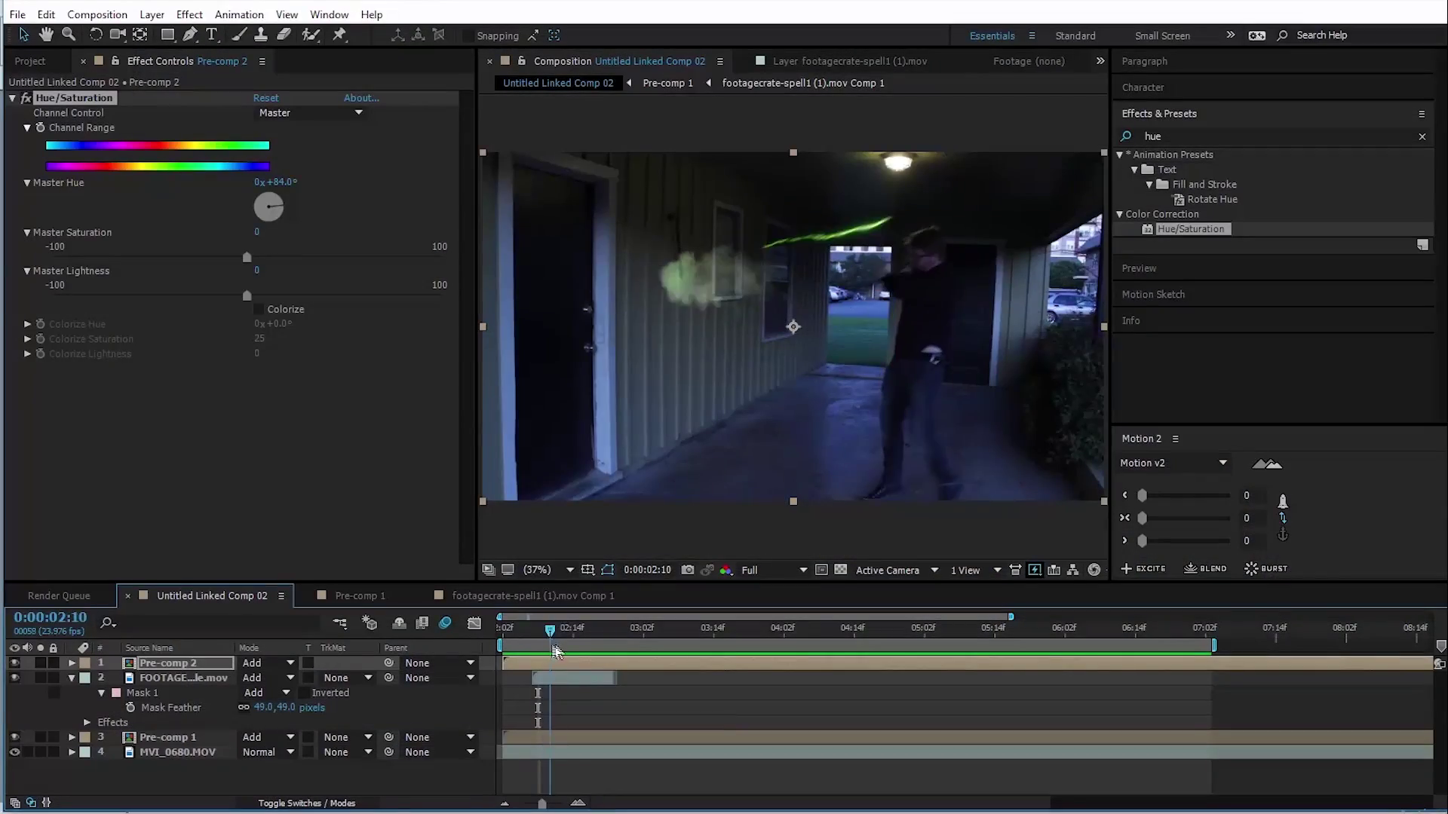
{"action": "left_click_drag", "start_coordinate": [603, 629], "coordinate": [559, 672]}
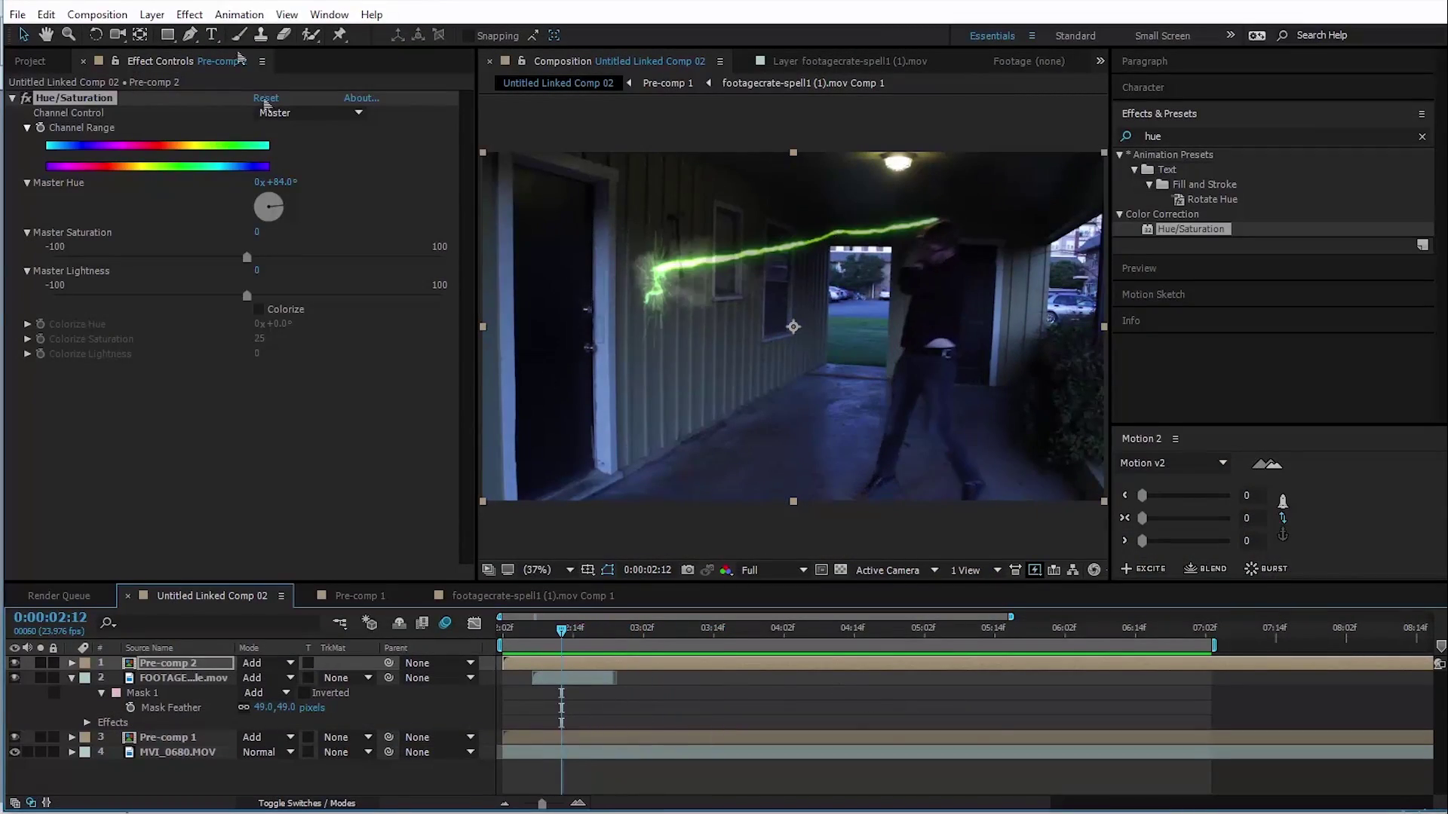
Create a 1920 × 1080 px black solid, apply Radio Waves to it and preview the rings.
{"action": "left_click", "coordinate": [151, 16]}
{"action": "mouse_move", "coordinate": [198, 32]}
{"action": "left_click", "coordinate": [498, 51]}
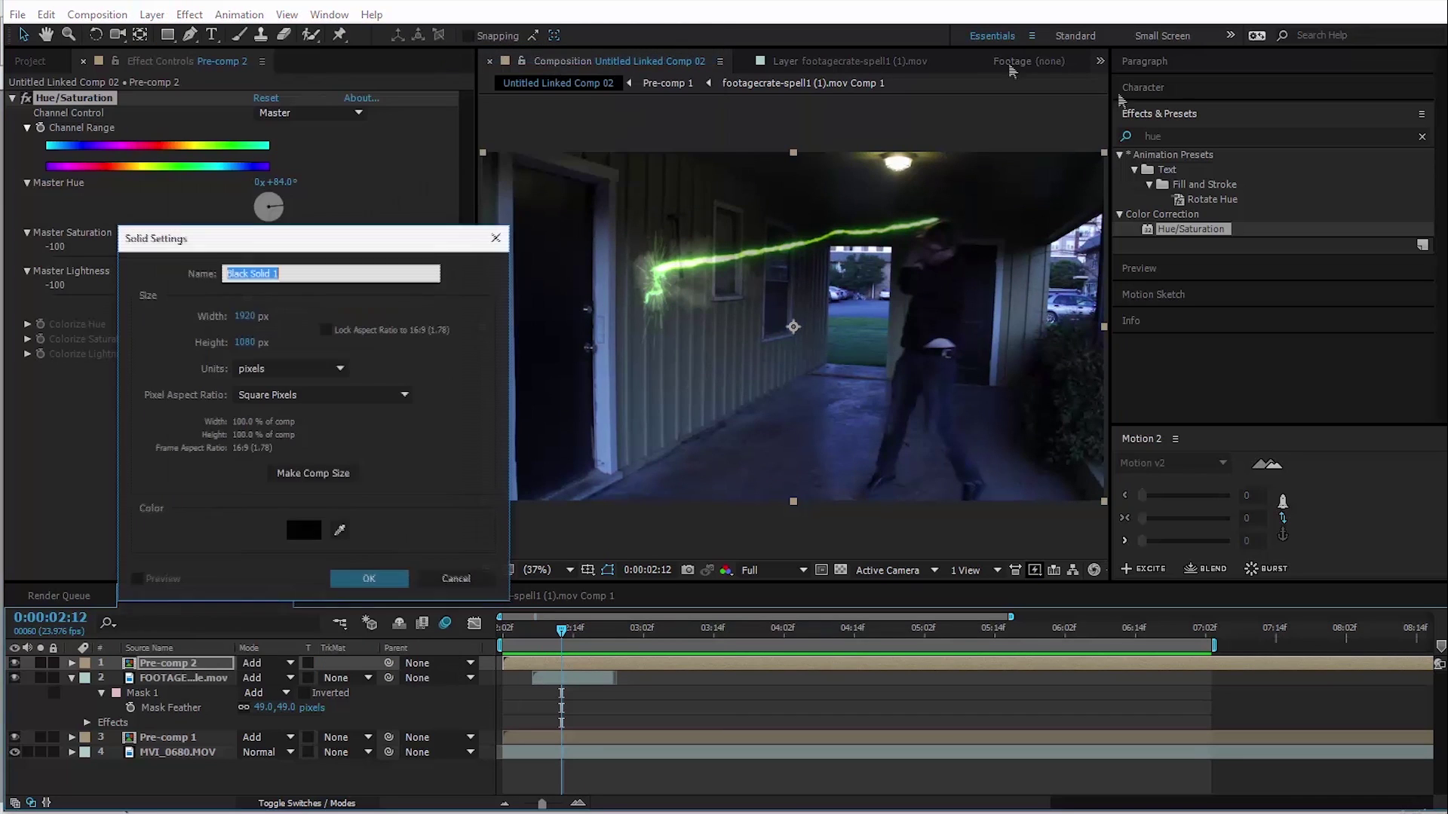
{"action": "left_click", "coordinate": [368, 579]}
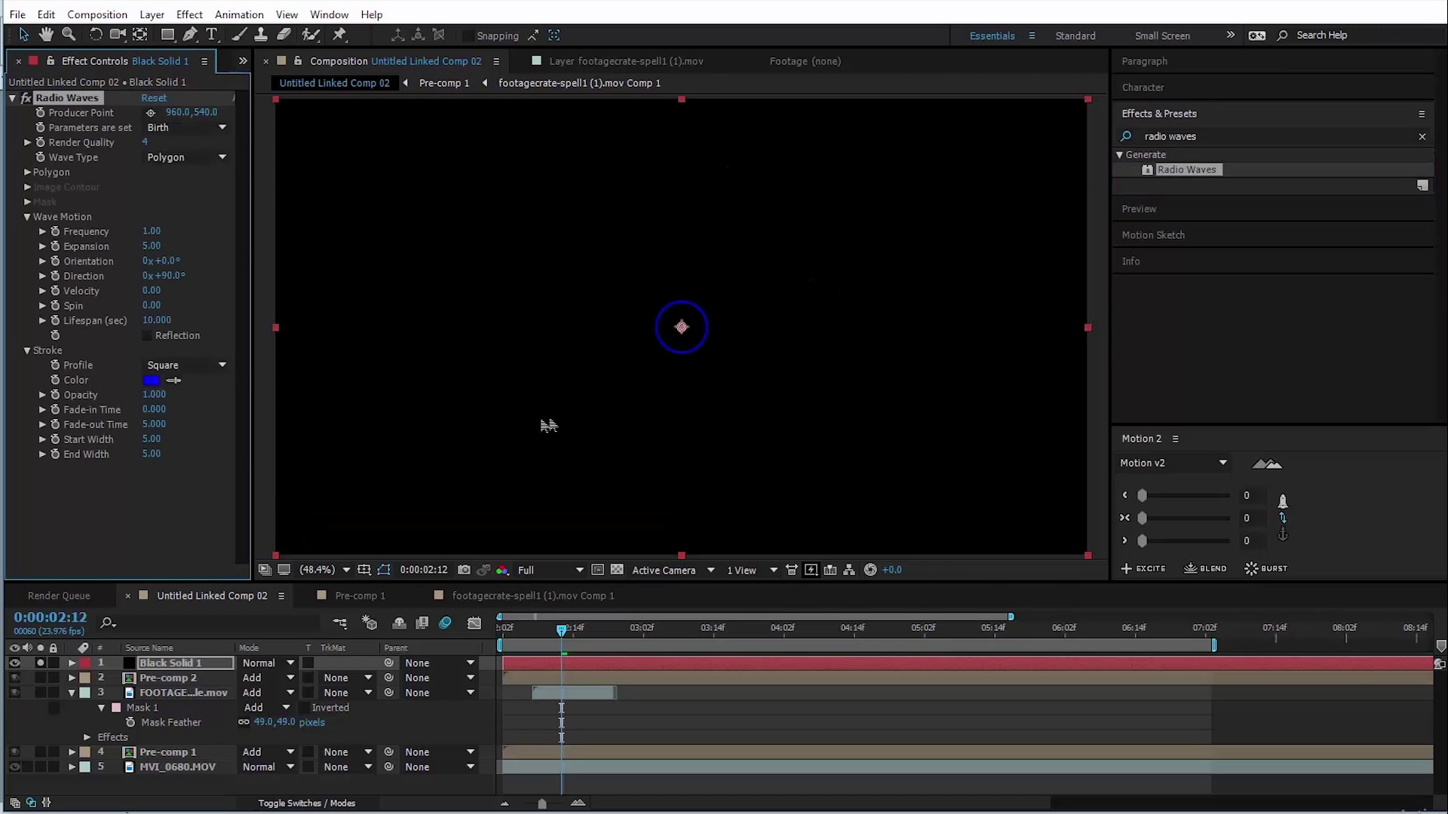
{"action": "key", "text": "space"}
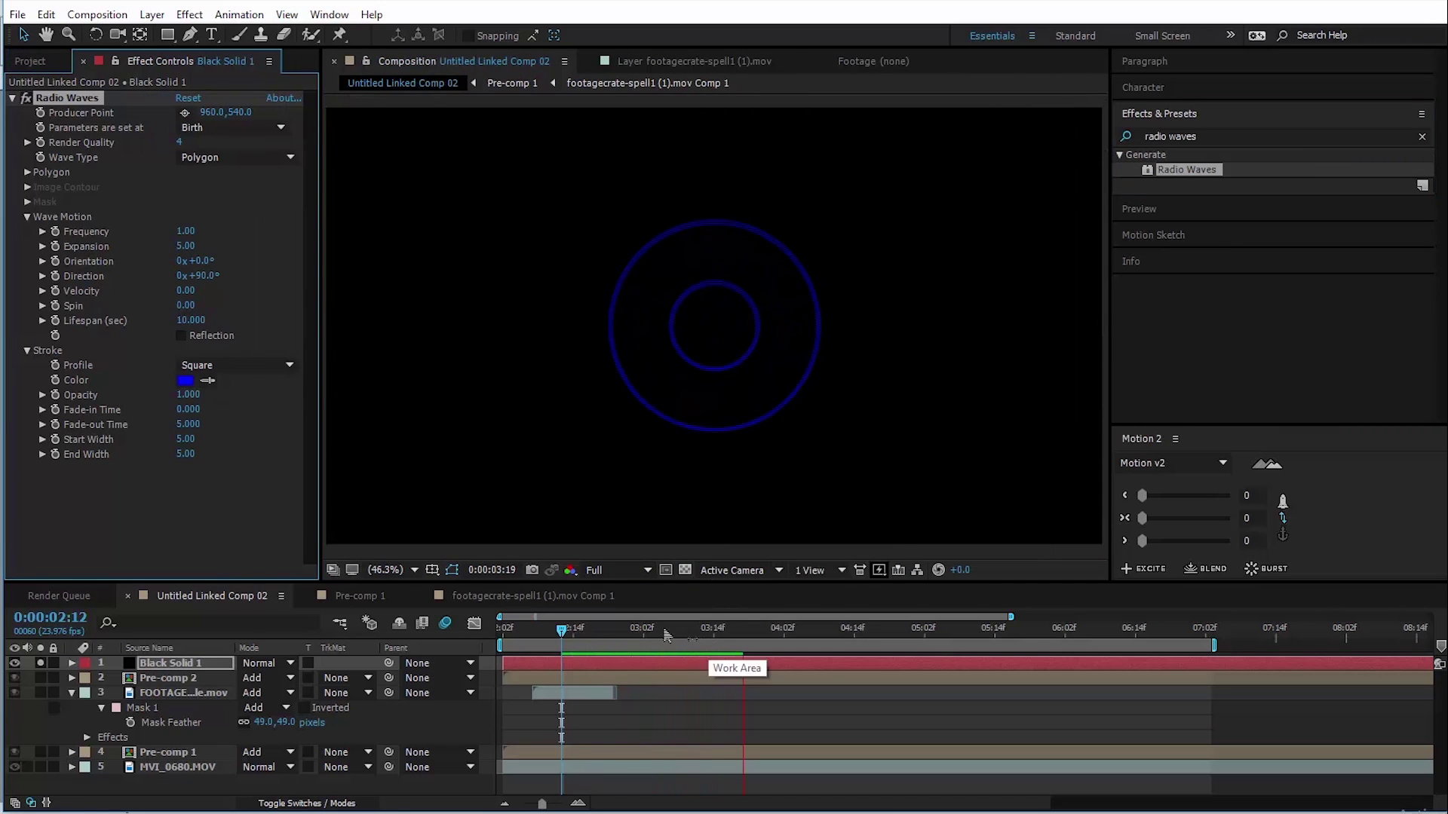
Set the Radio Waves frequency to 6.00, expansion to 23.60 and lifespan to 0.700 seconds.
{"action": "left_click_drag", "start_coordinate": [205, 234], "coordinate": [249, 248]}
{"action": "left_click_drag", "start_coordinate": [536, 630], "coordinate": [502, 633]}
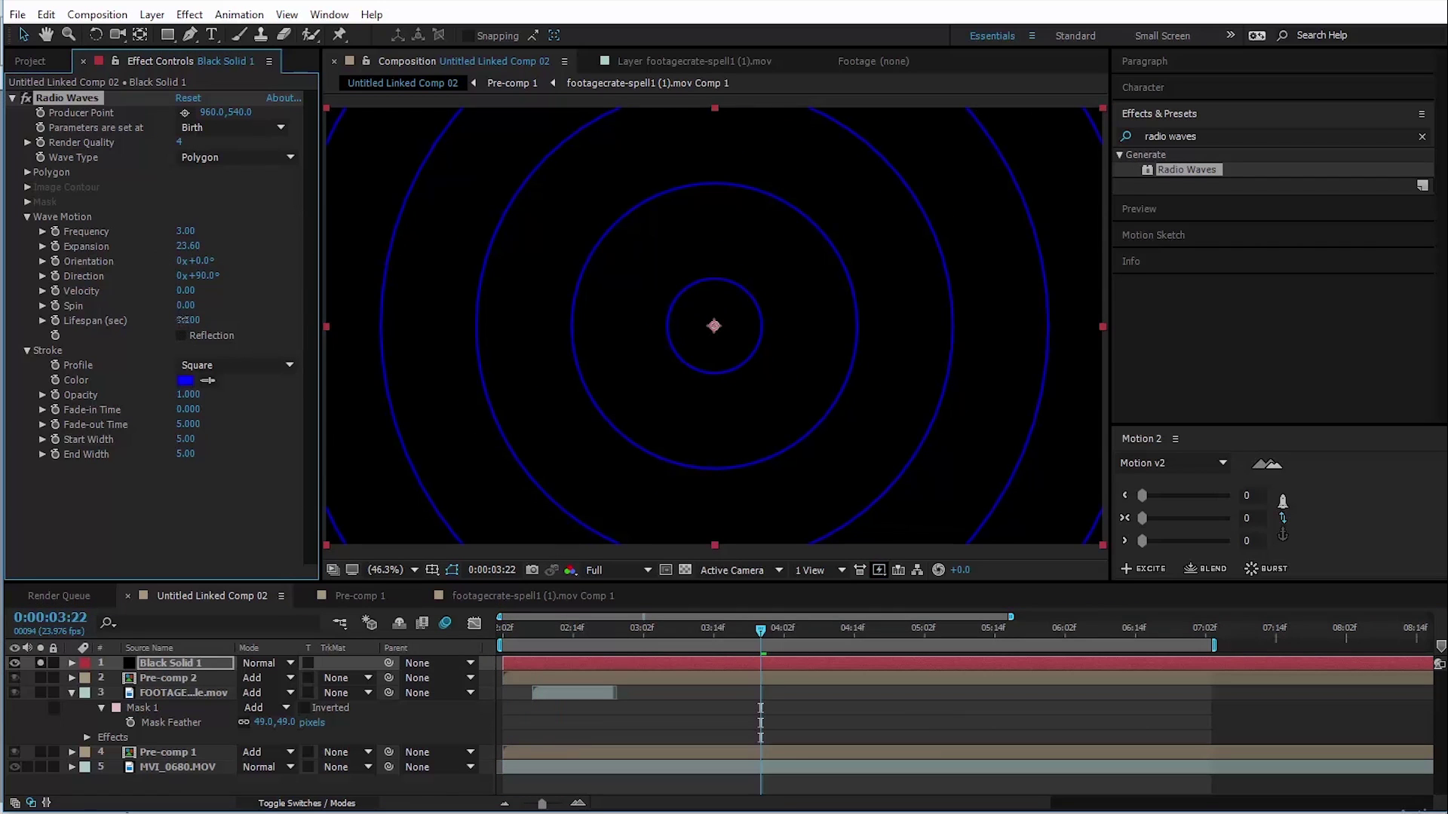
{"action": "left_click_drag", "start_coordinate": [180, 321], "coordinate": [109, 322]}
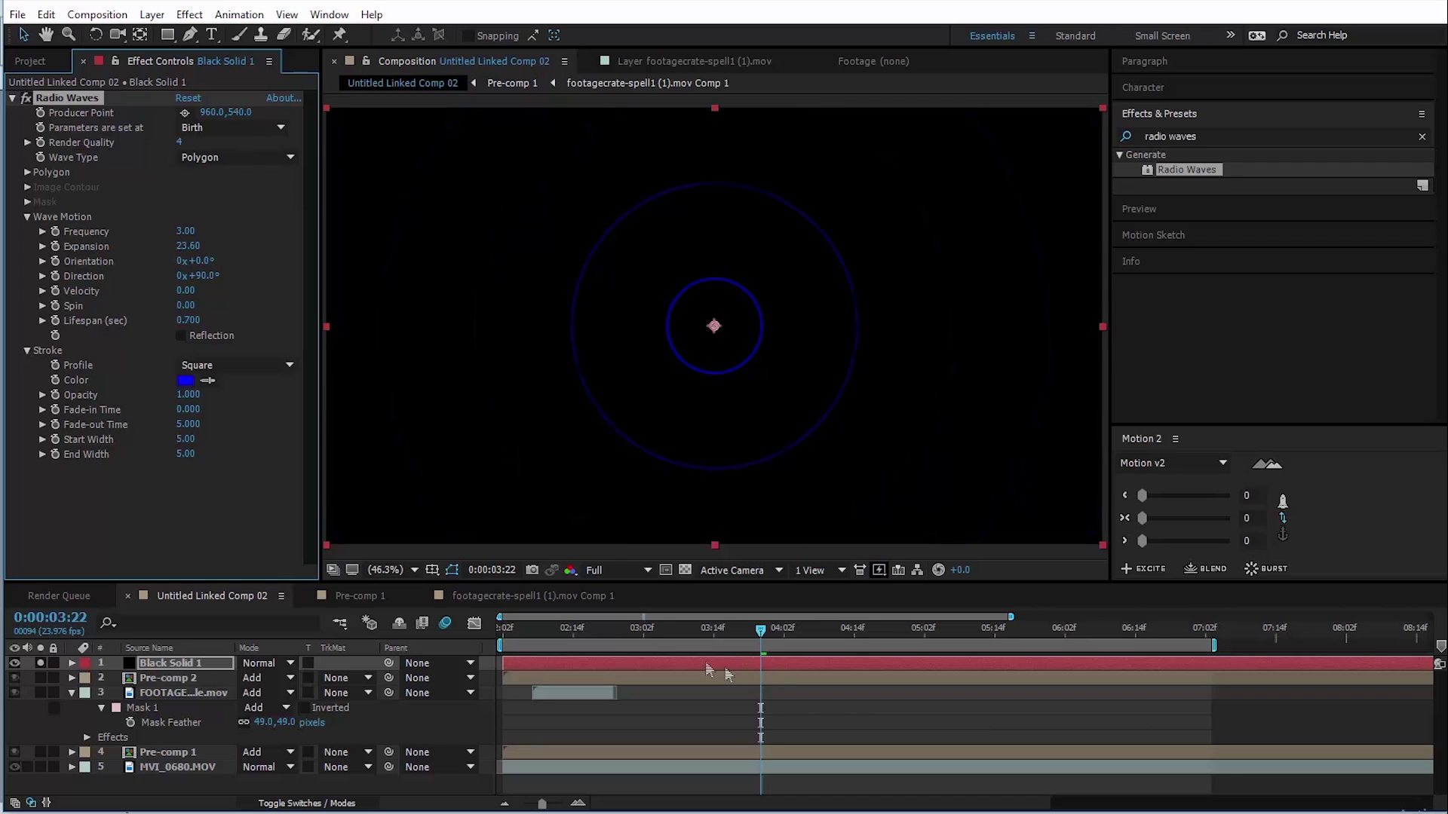
{"action": "left_click", "coordinate": [575, 636]}
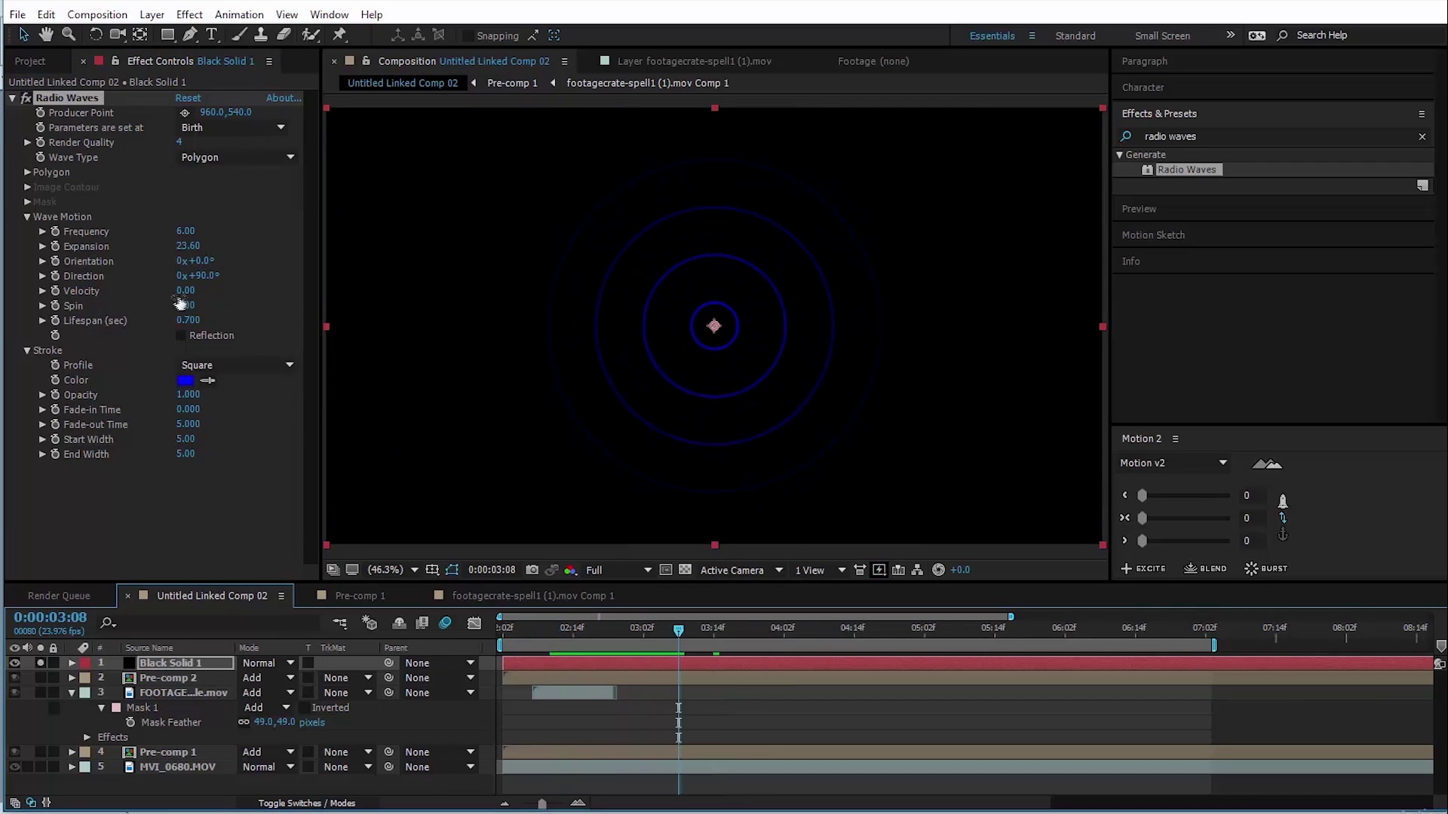
Set the wave direction to -90°, velocity to 928 and expansion to 16.30, with the solid starting at 0:00:02:07.
{"action": "left_click_drag", "start_coordinate": [215, 293], "coordinate": [245, 298]}
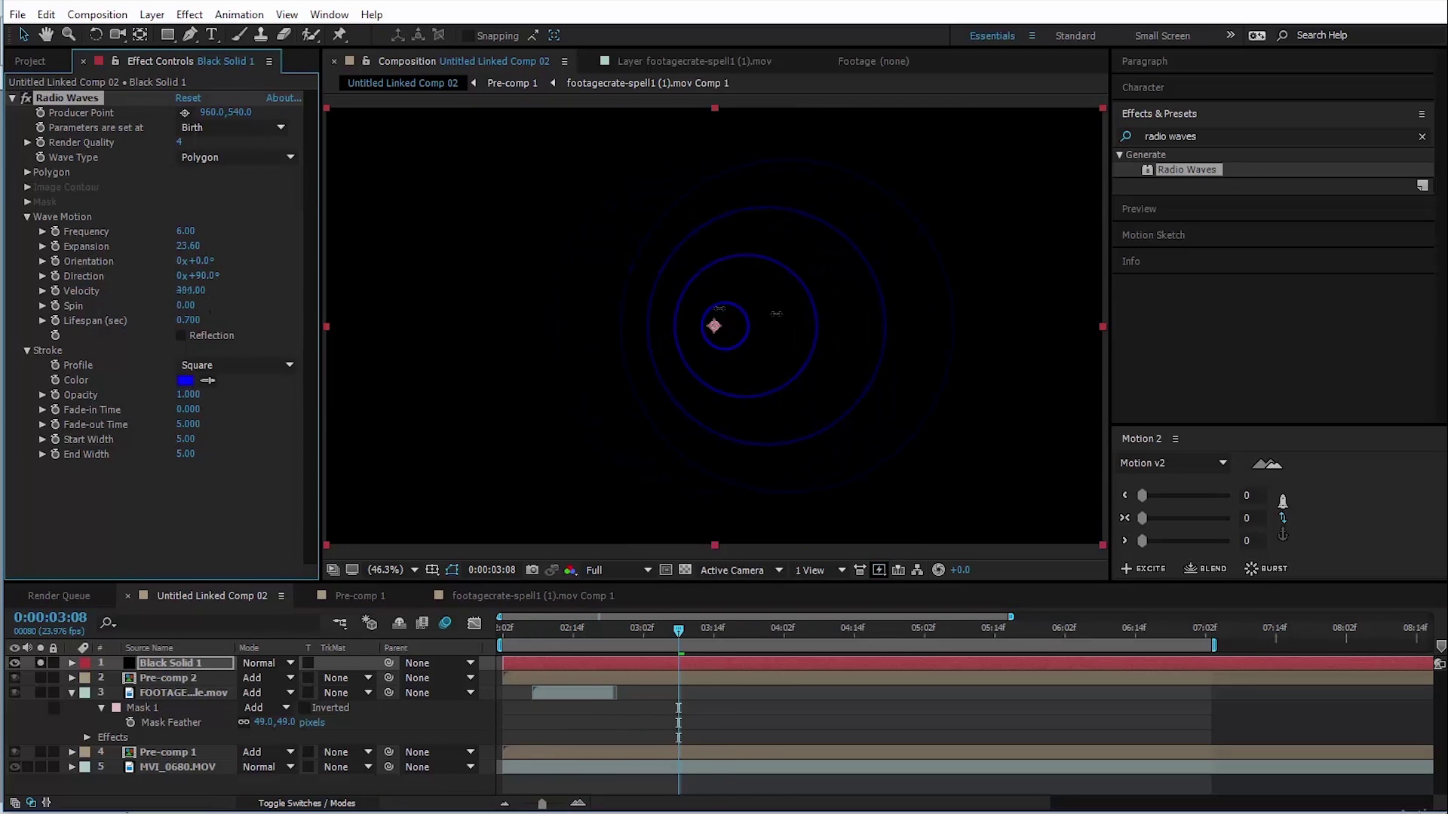
{"action": "left_click_drag", "start_coordinate": [187, 295], "coordinate": [807, 345]}
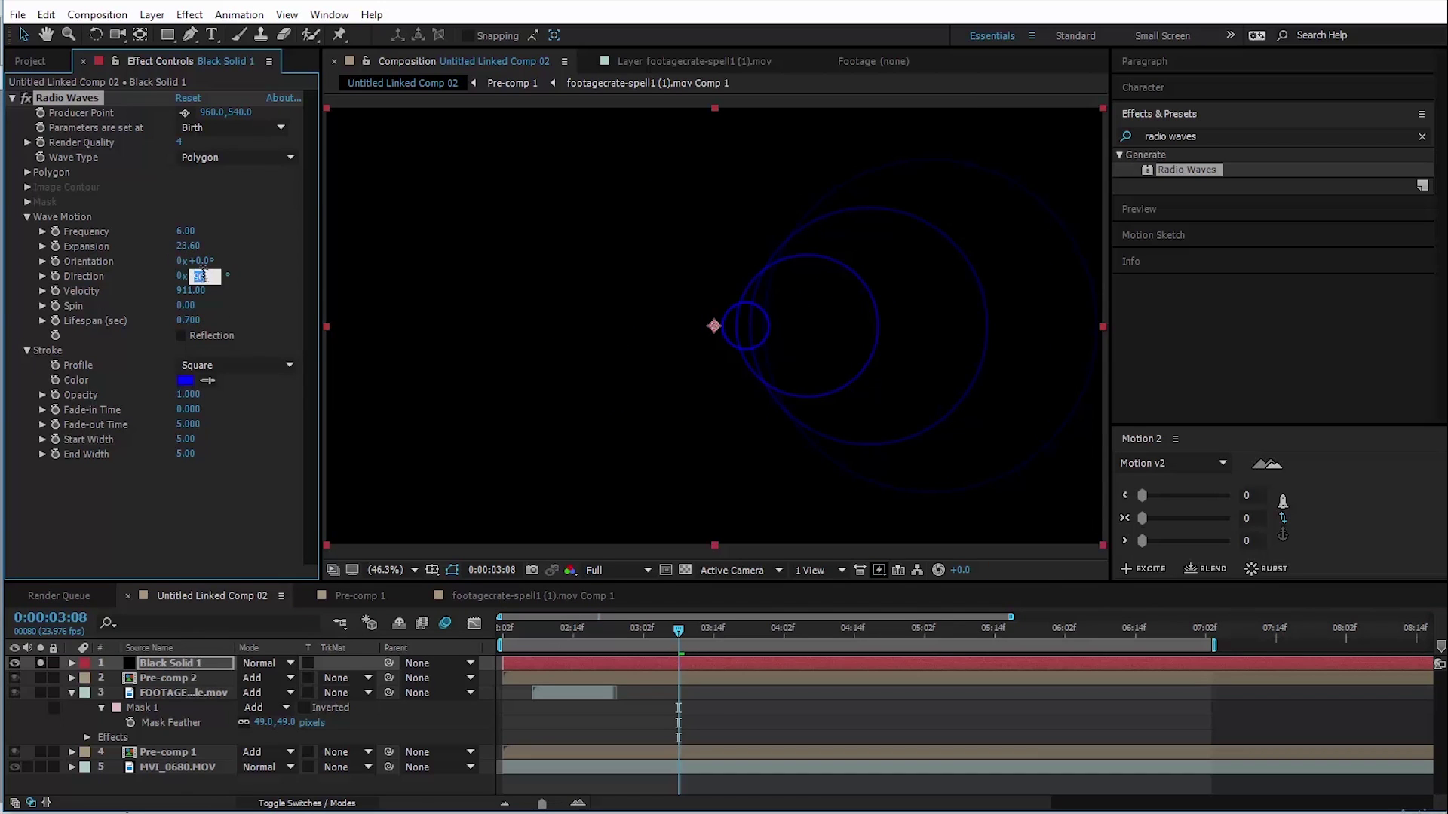
{"action": "type", "text": "-90"}
{"action": "left_click", "coordinate": [249, 507]}
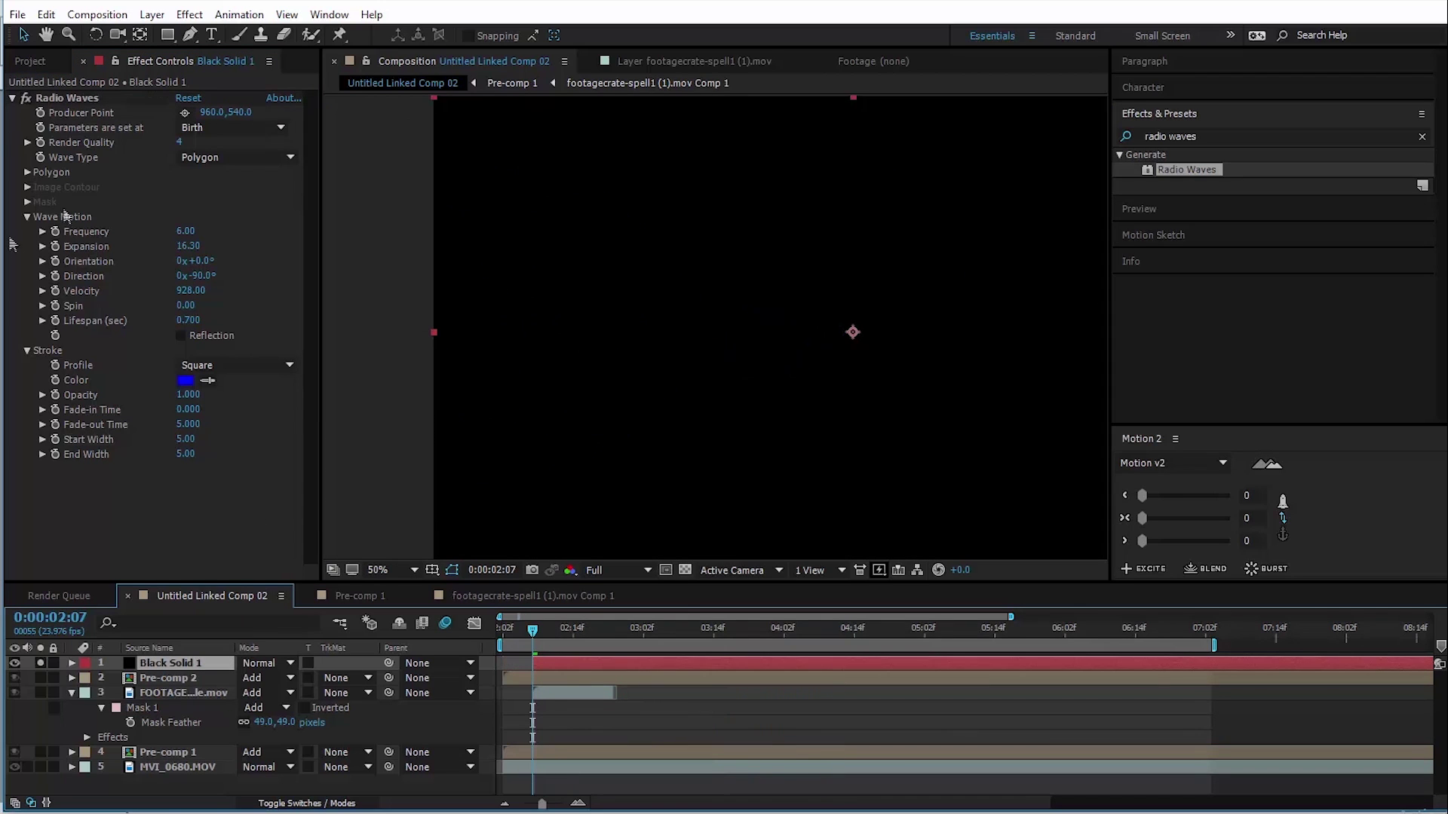
Change the Radio Waves stroke color to a pale near-white tint and pre-compose the solid.
{"action": "left_click", "coordinate": [603, 632]}
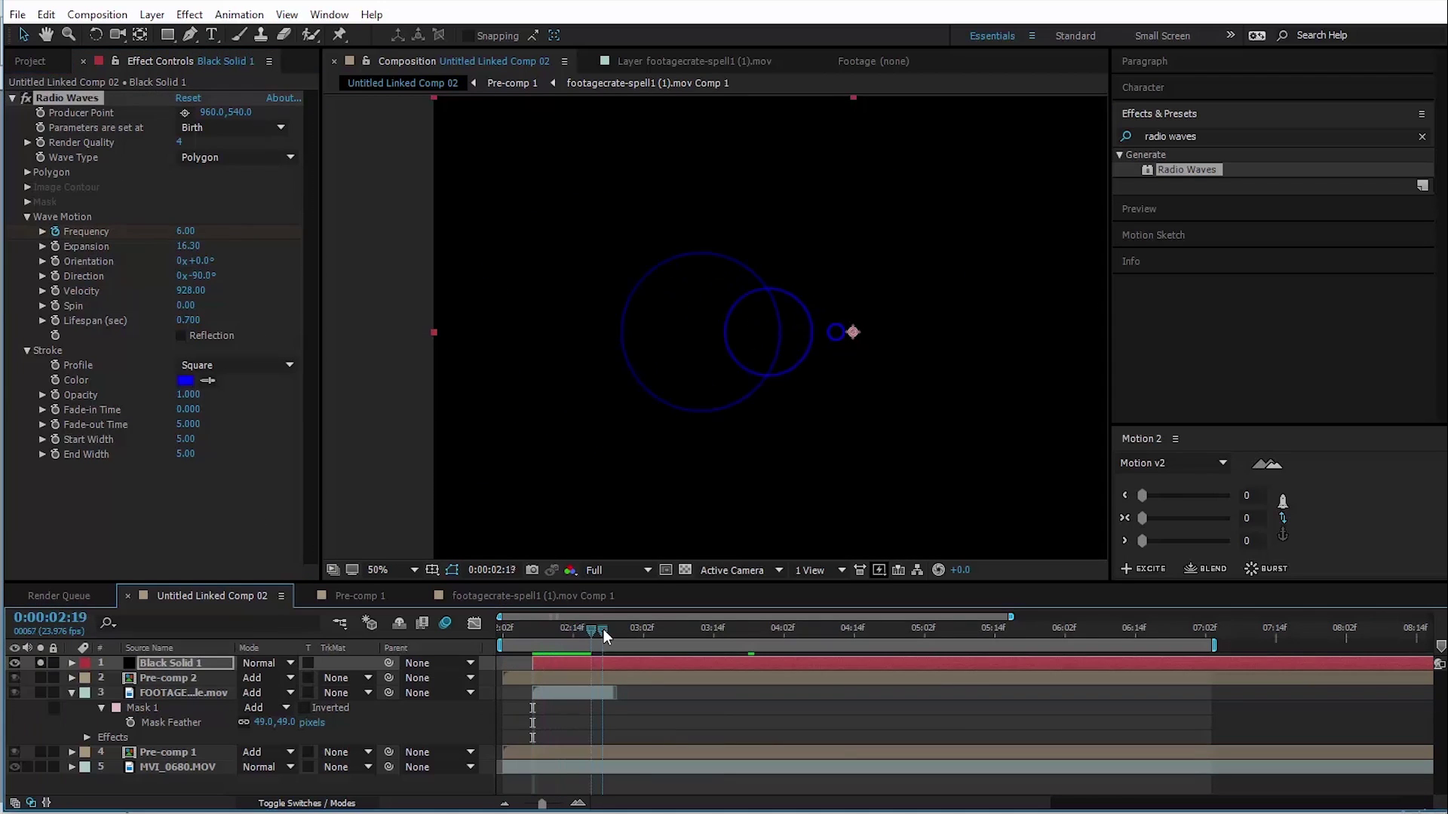
{"action": "left_click_drag", "start_coordinate": [615, 637], "coordinate": [561, 631]}
{"action": "left_click", "coordinate": [185, 380]}
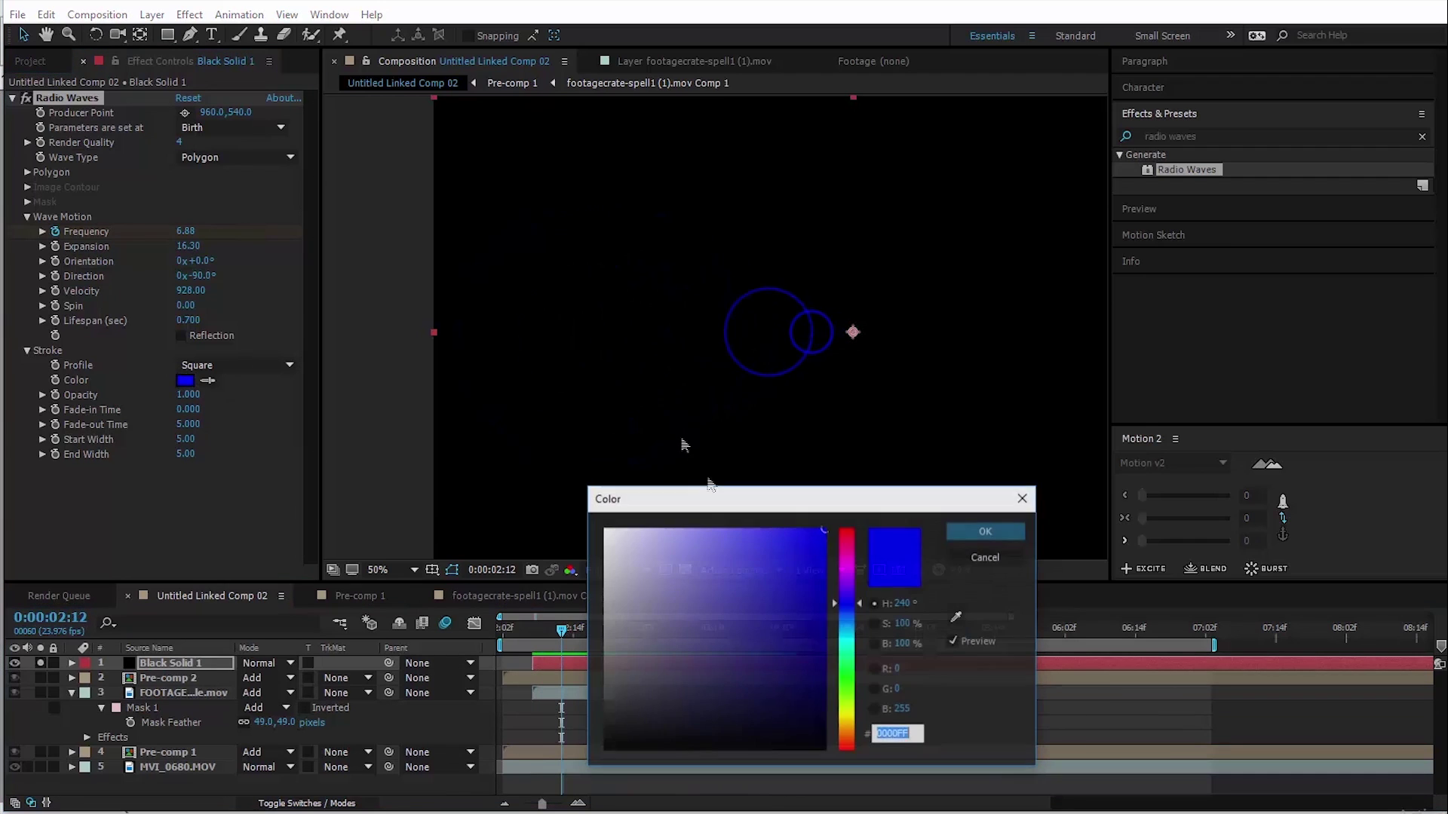
{"action": "left_click", "coordinate": [848, 670]}
{"action": "left_click_drag", "start_coordinate": [848, 667], "coordinate": [848, 671]}
{"action": "left_click", "coordinate": [642, 540]}
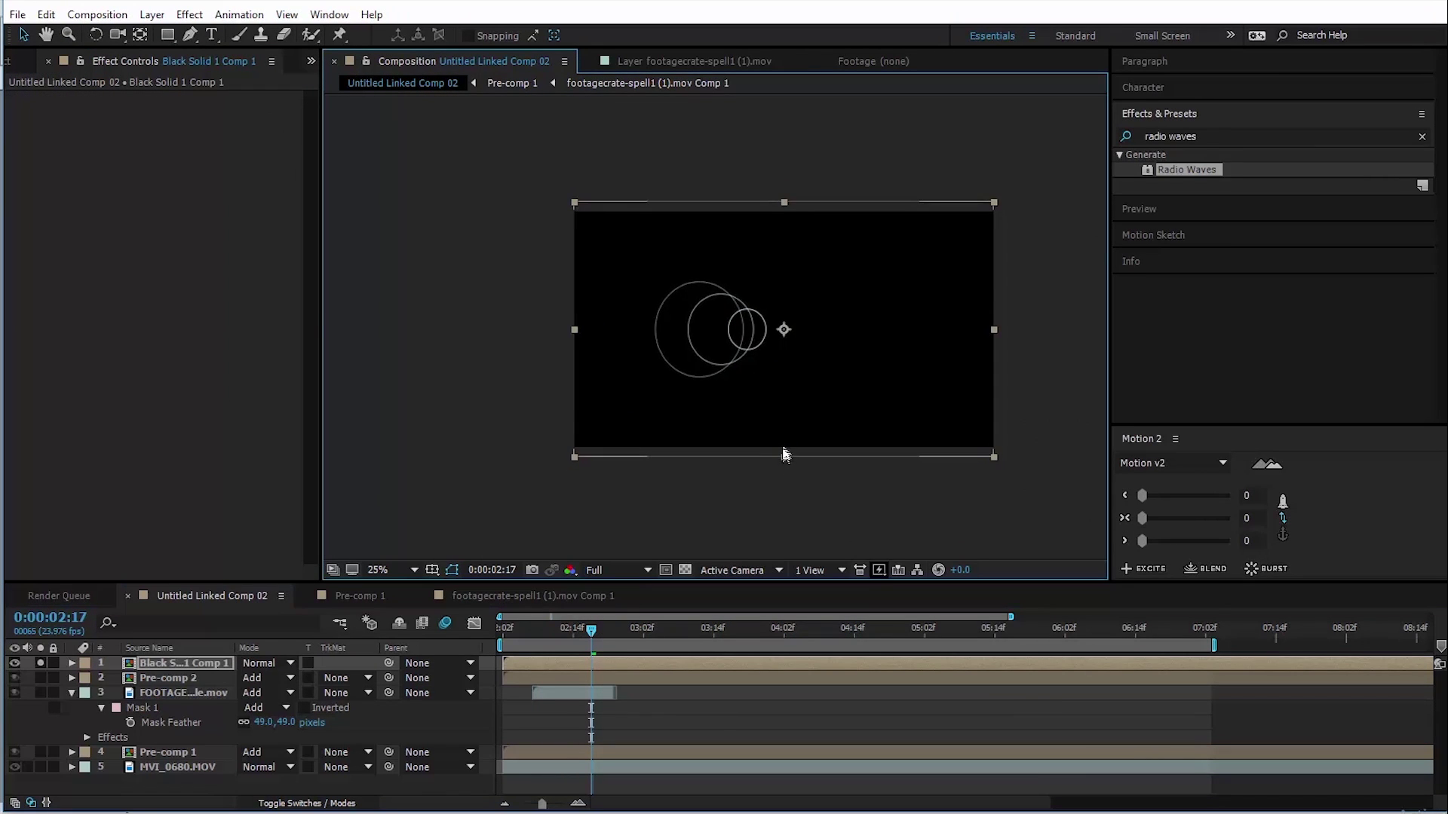
Stretch the rings pre-comp vertically into tall ellipses and turn off its solo to place it over the footage.
{"action": "scroll", "coordinate": [766, 389], "scroll_direction": "up", "scroll_amount": 1}
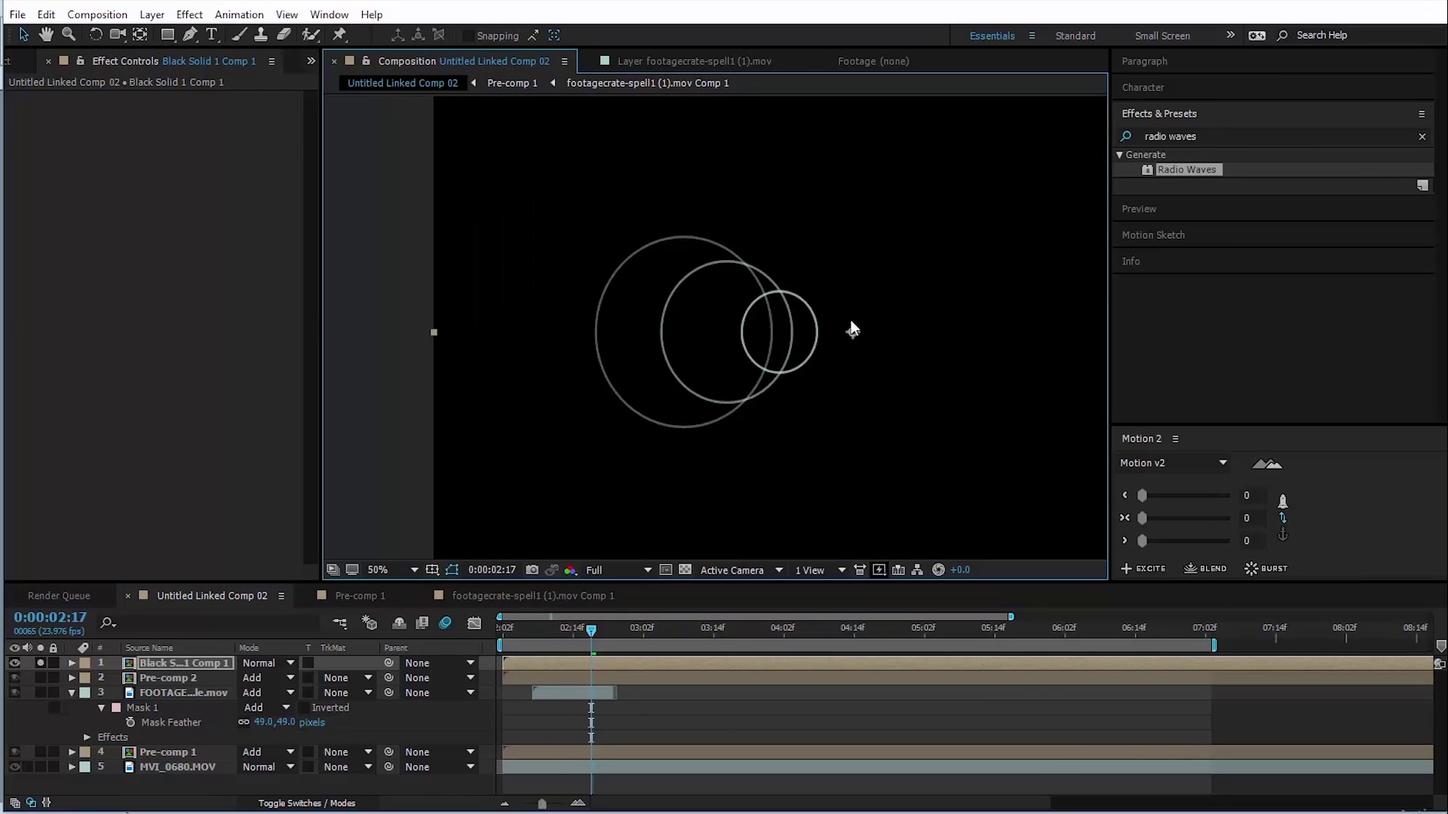
{"action": "key", "text": "comma"}
{"action": "key", "text": "comma"}
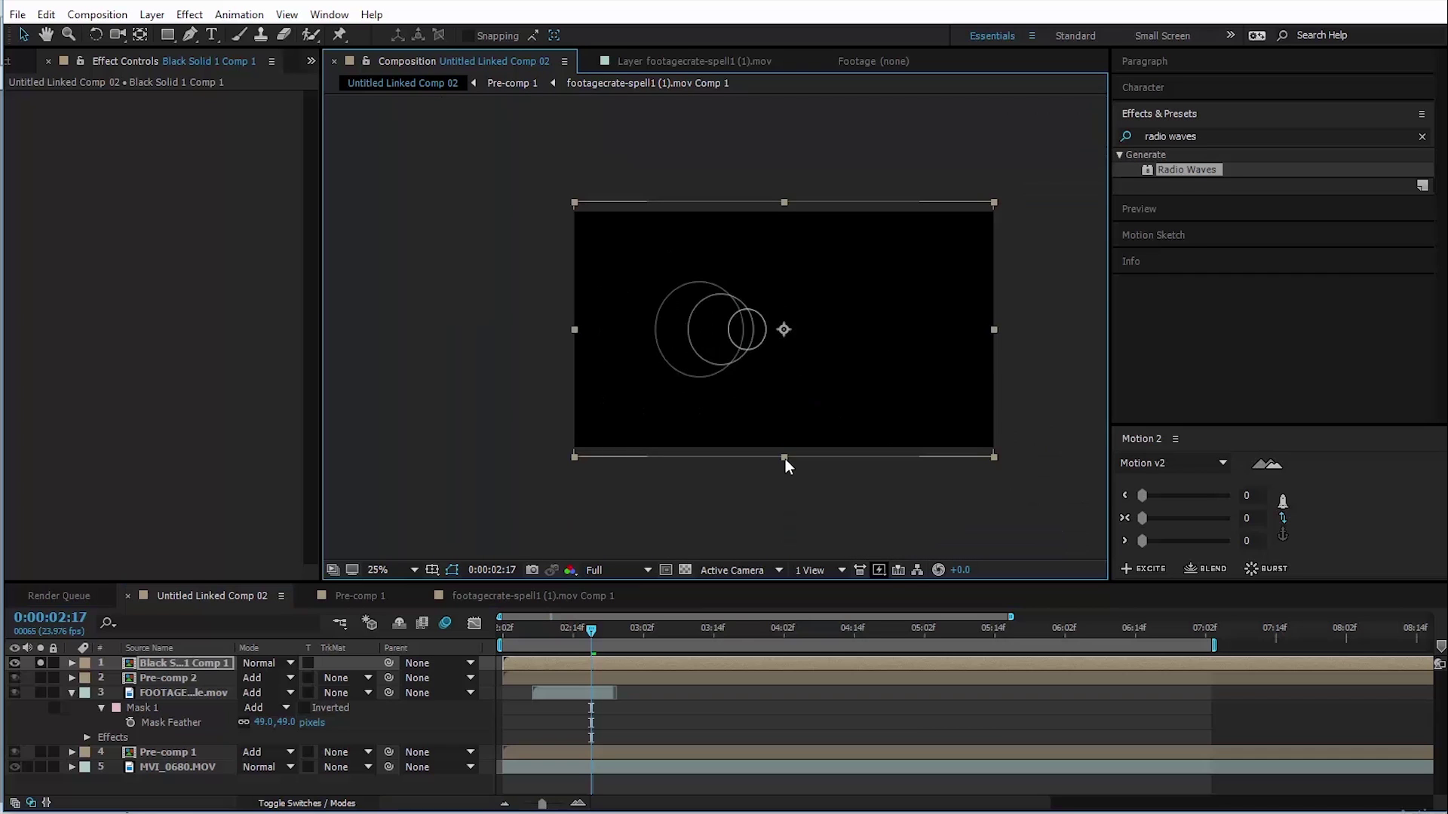
{"action": "left_click_drag", "start_coordinate": [785, 459], "coordinate": [768, 569]}
{"action": "left_click_drag", "start_coordinate": [573, 633], "coordinate": [596, 633]}
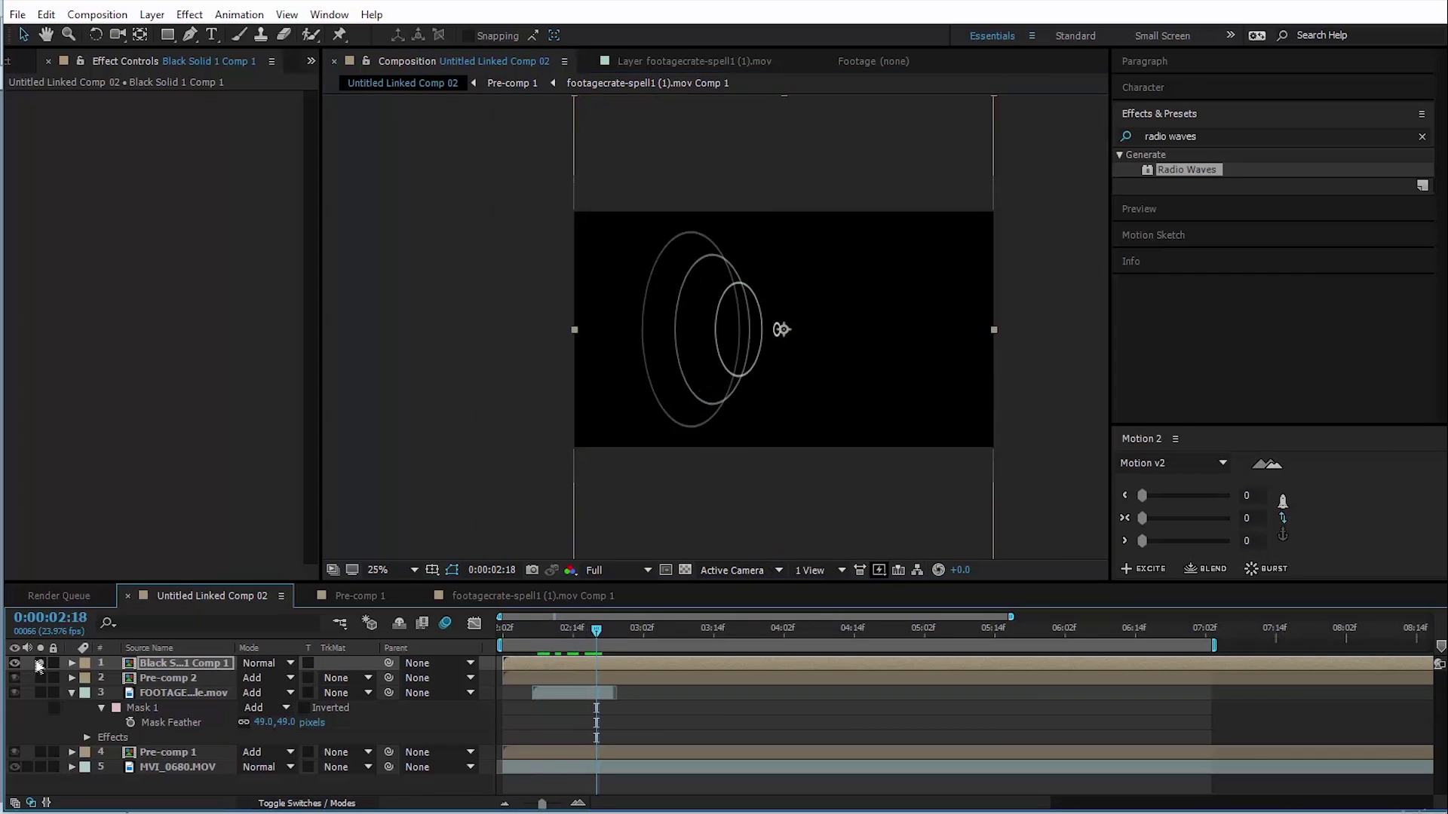
{"action": "left_click", "coordinate": [40, 662]}
{"action": "scroll", "coordinate": [743, 343], "scroll_direction": "up", "scroll_amount": 1}
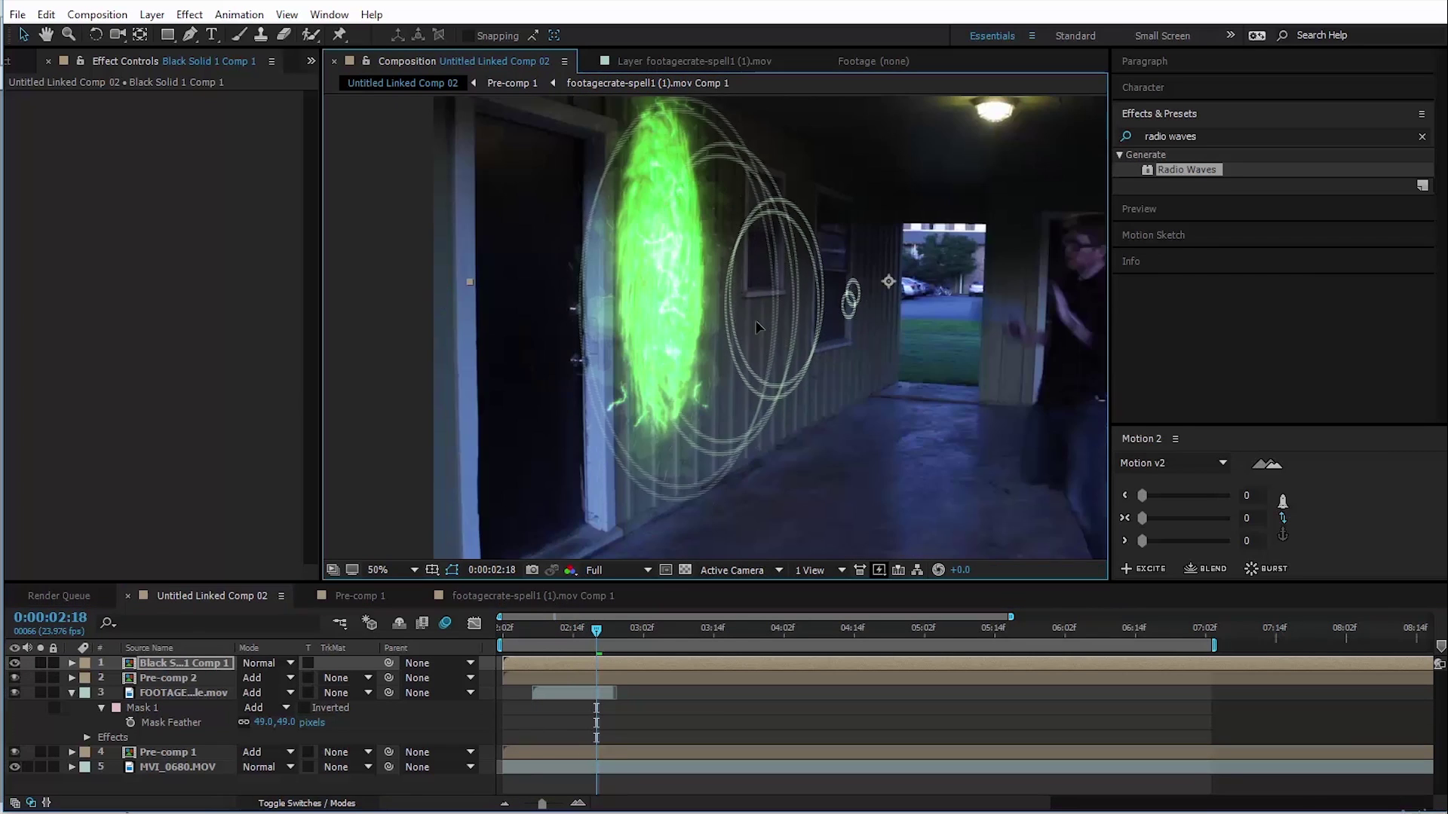
{"action": "scroll", "coordinate": [743, 343], "scroll_direction": "down", "scroll_amount": 1}
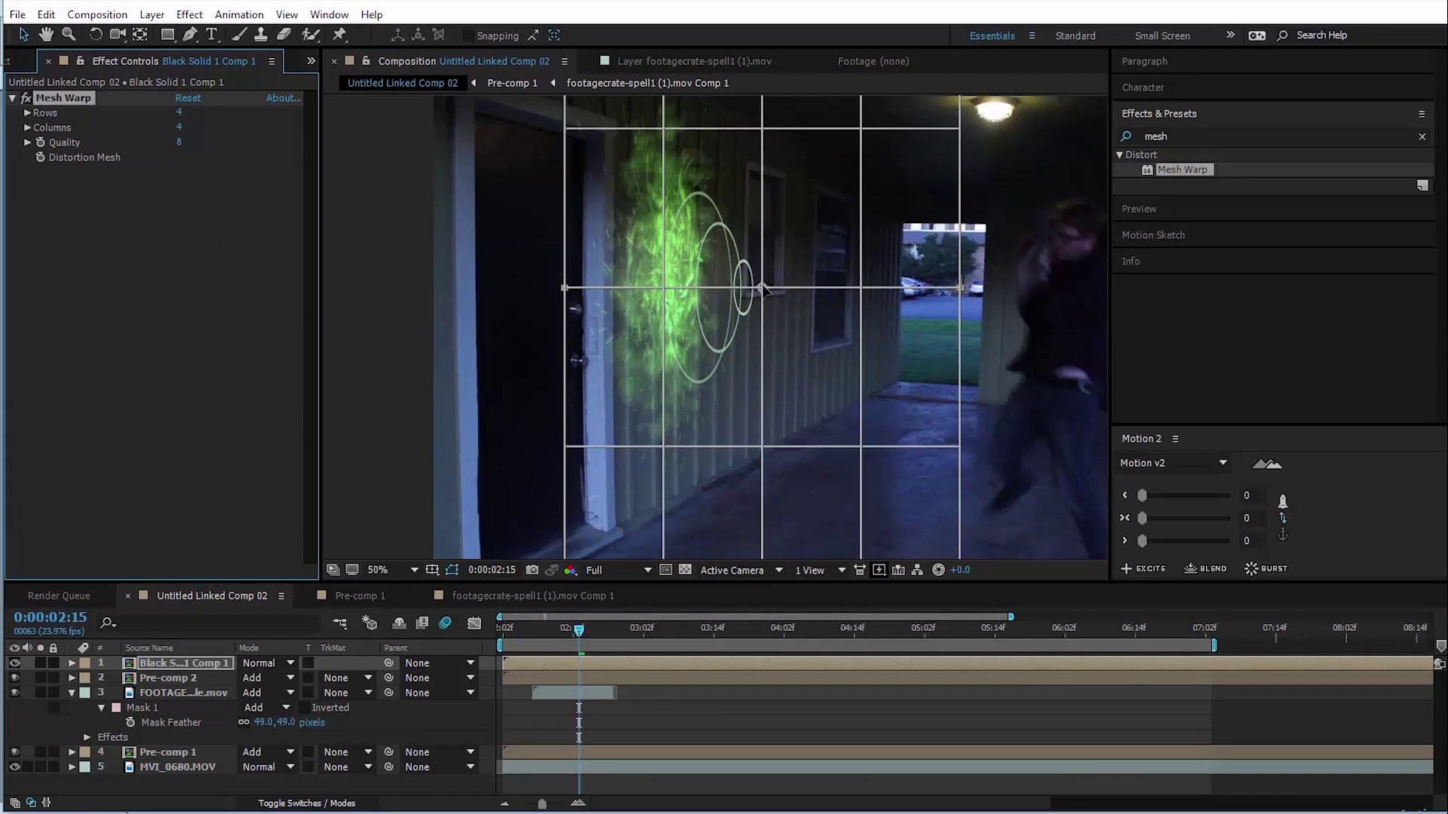
Apply Mesh Warp to the rings pre-comp, keyframe its Distortion Mesh at 0:00:02:08 and pull the centre vertex toward the wand tip.
{"action": "left_click", "coordinate": [762, 290]}
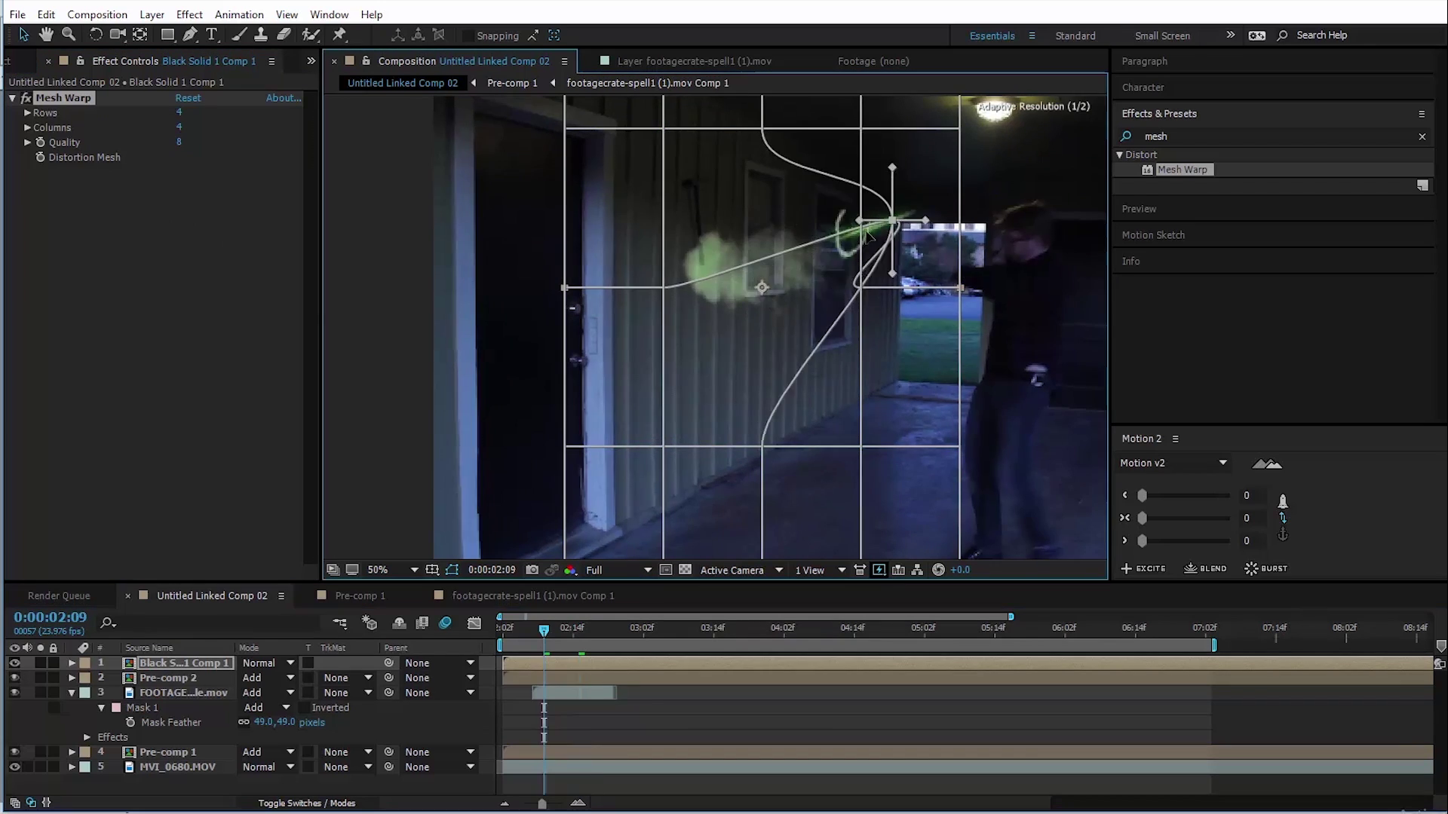
{"action": "mouse_move", "coordinate": [543, 667]}
{"action": "left_mouse_down"}
{"action": "mouse_move", "coordinate": [531, 667]}
{"action": "mouse_move", "coordinate": [564, 667]}
{"action": "left_mouse_up"}
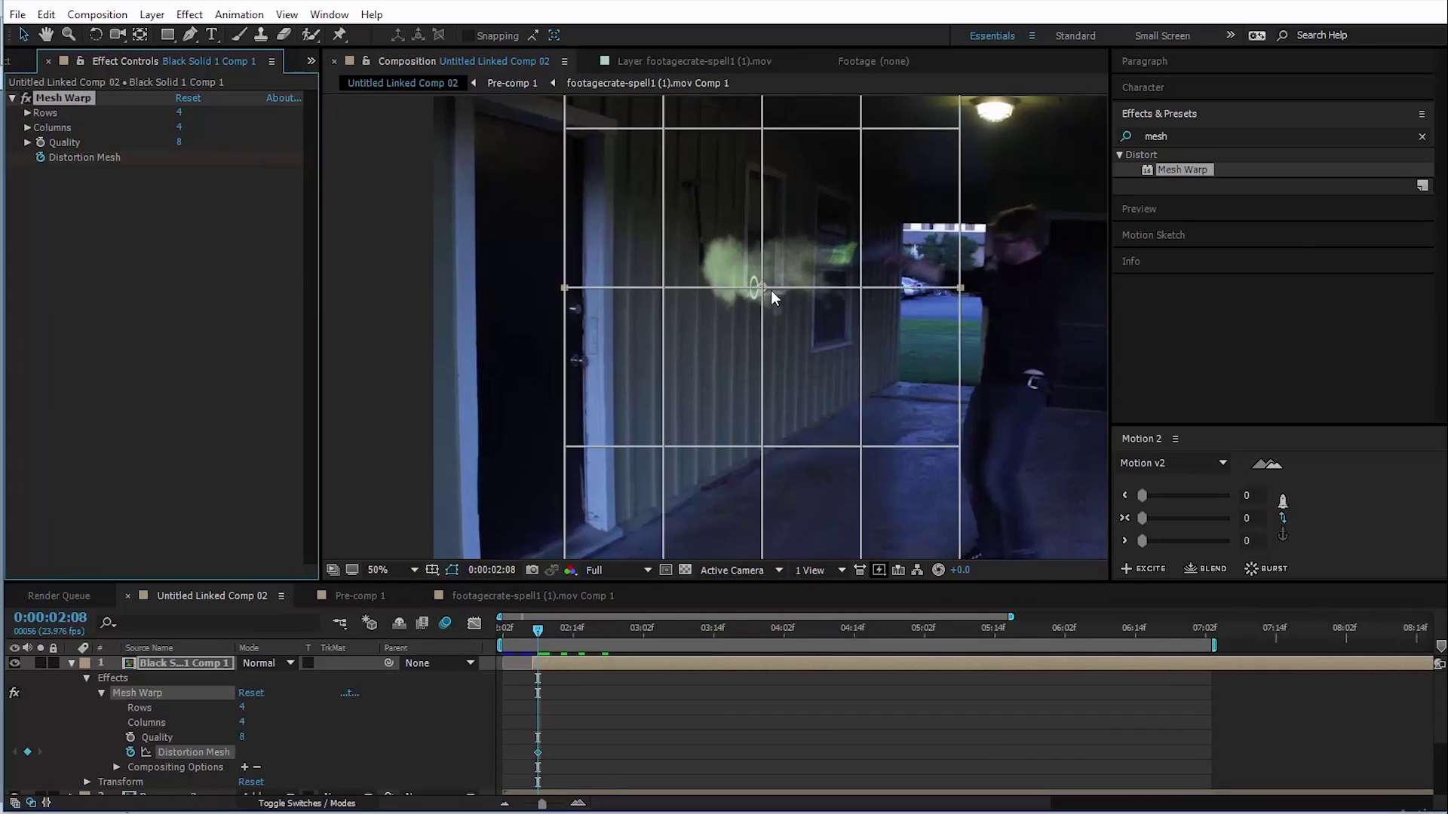
{"action": "left_click_drag", "start_coordinate": [762, 288], "coordinate": [860, 242]}
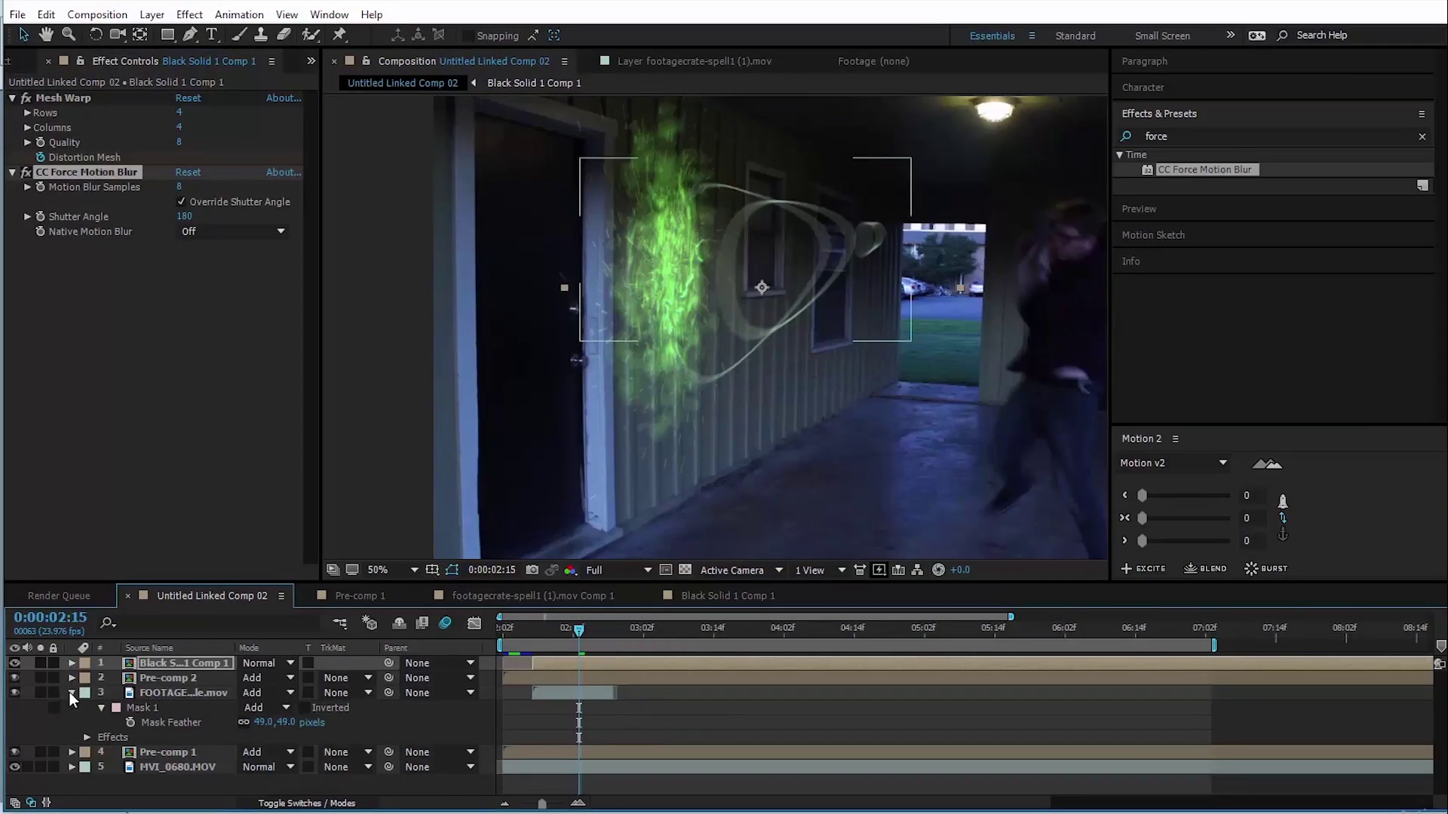
Move the disc pre-comp's anchor point to the centre of the green portal at 0:00:04:13.
{"action": "left_click", "coordinate": [70, 678]}
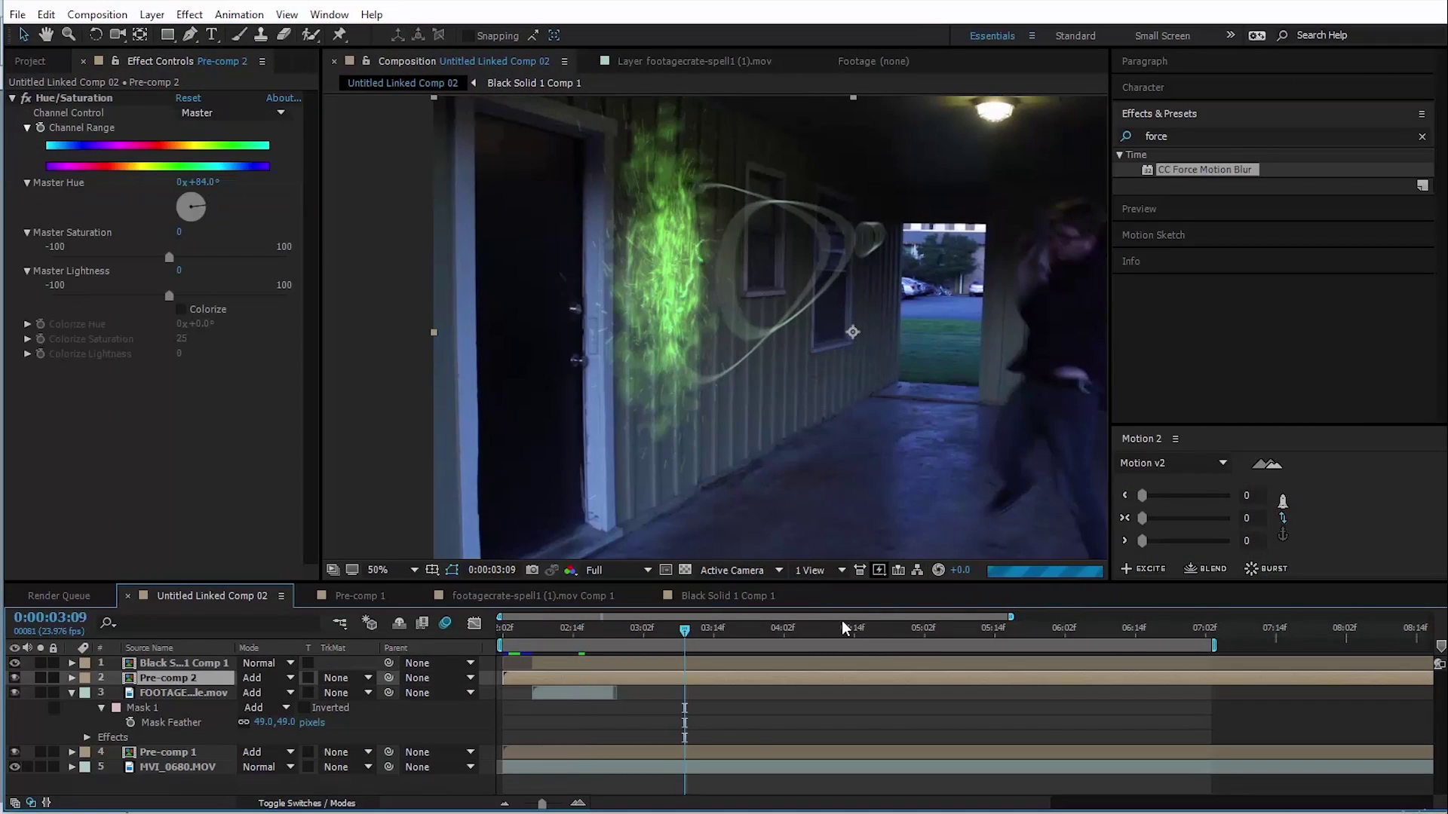
{"action": "left_click_drag", "start_coordinate": [819, 632], "coordinate": [847, 632]}
{"action": "key", "text": "y"}
{"action": "scroll", "coordinate": [835, 315], "scroll_direction": "up", "scroll_amount": 1}
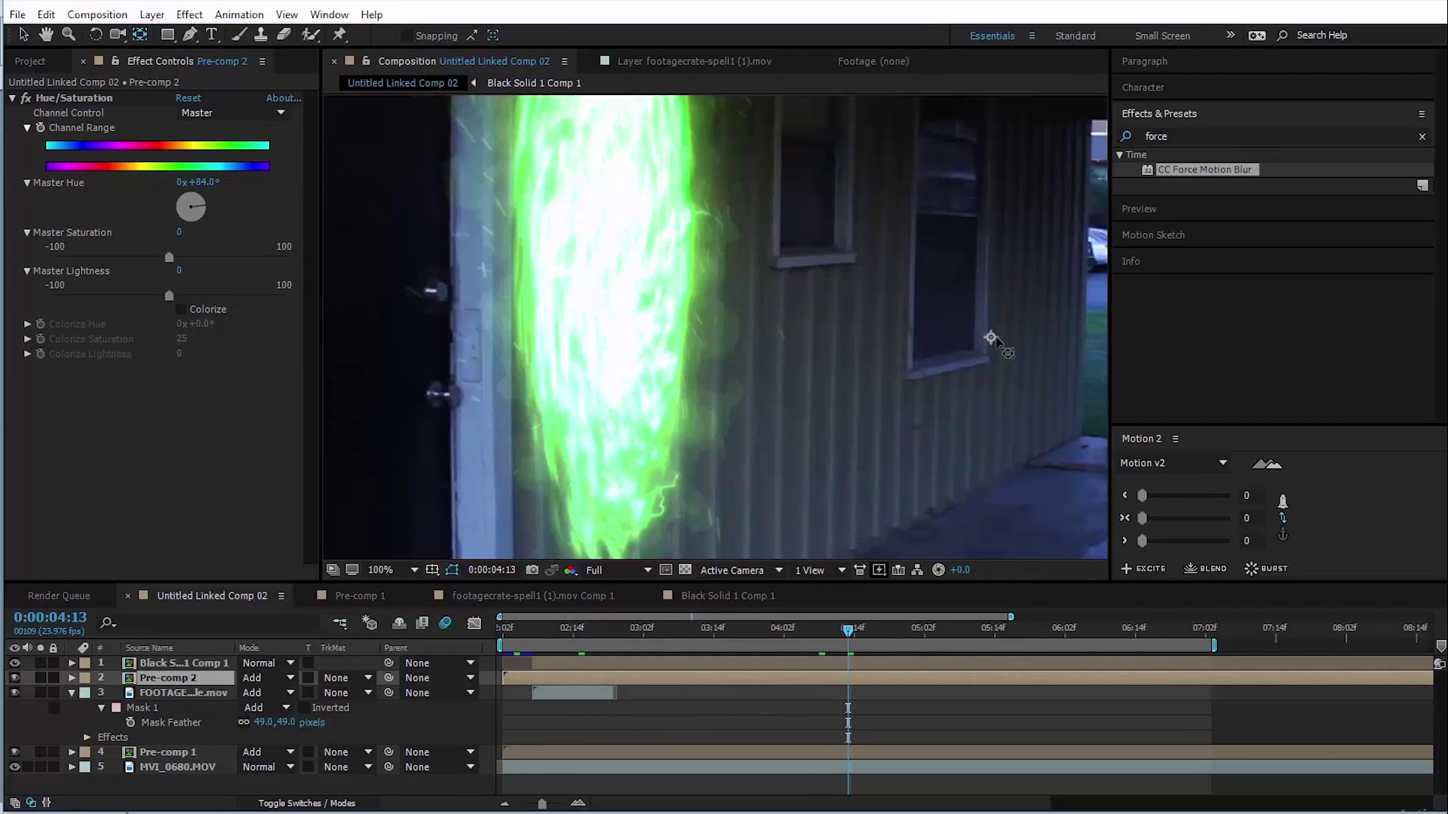
{"action": "left_click_drag", "start_coordinate": [947, 332], "coordinate": [1020, 429]}
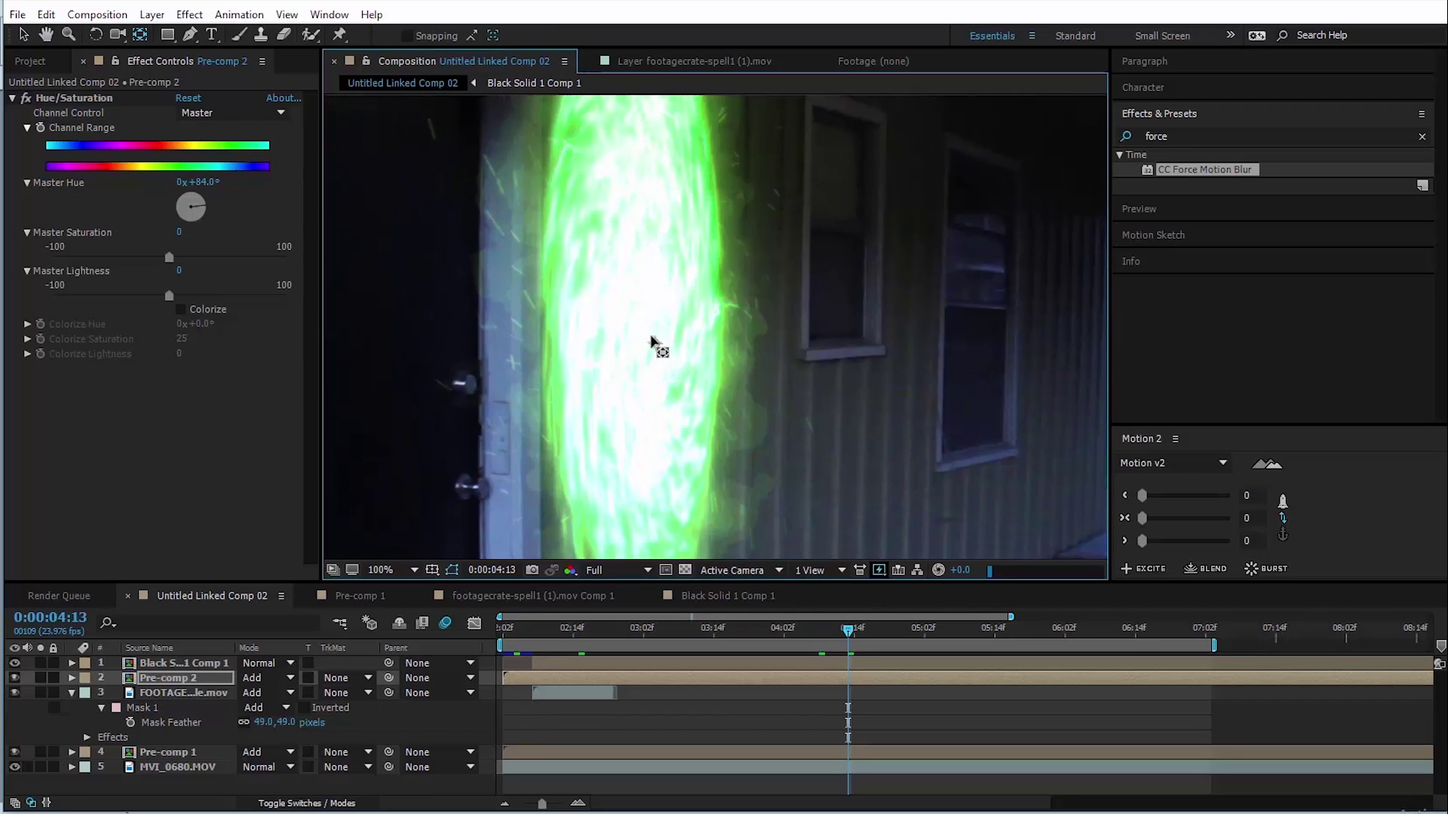
Keyframe the disc pre-comp's scale from 100% at 0:00:04:13 to 0% at 0:00:04:18 and check the shrink.
{"action": "key", "text": "alt+shift+s"}
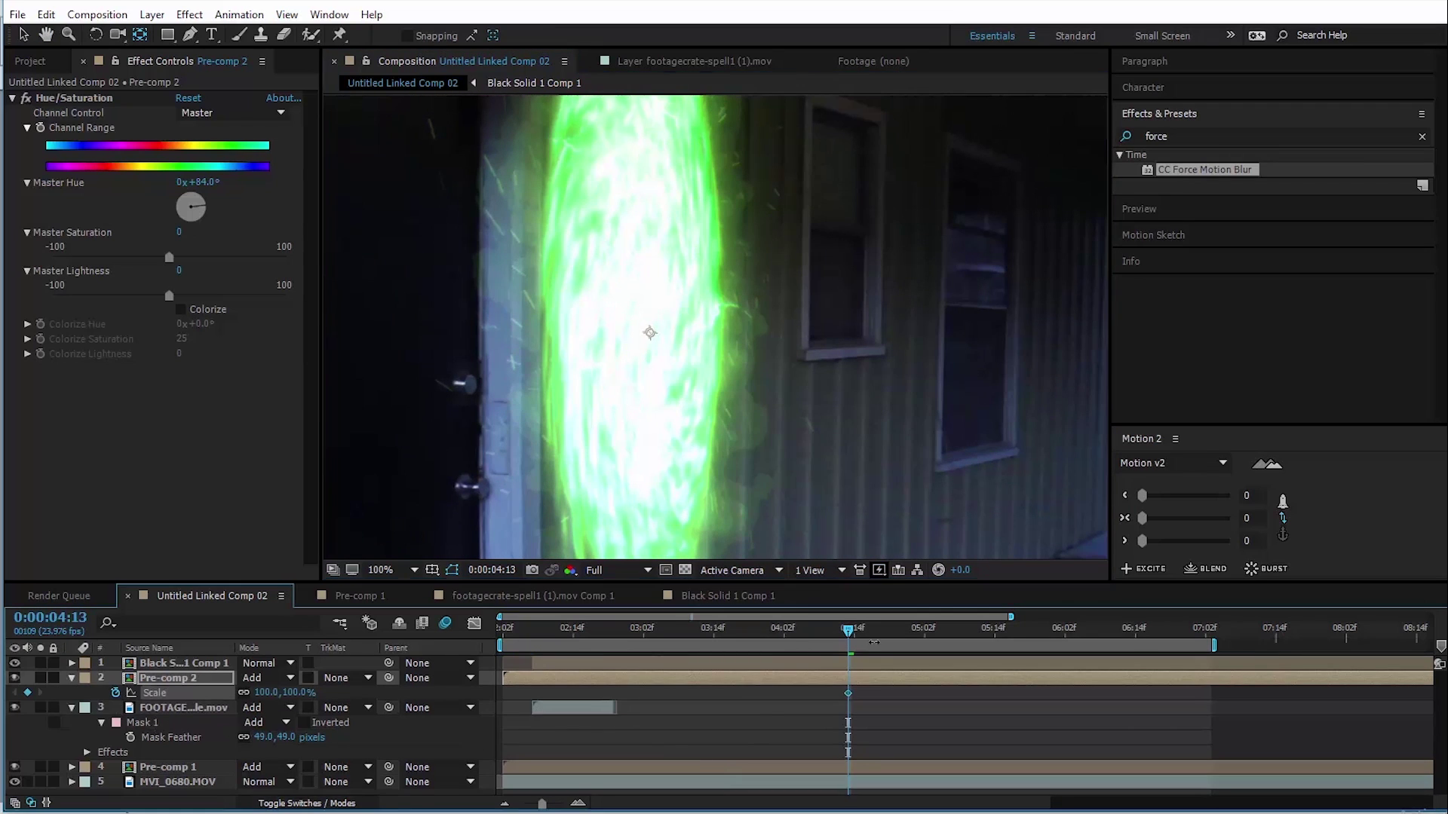
{"action": "left_click_drag", "start_coordinate": [852, 637], "coordinate": [877, 638]}
{"action": "left_click", "coordinate": [296, 692]}
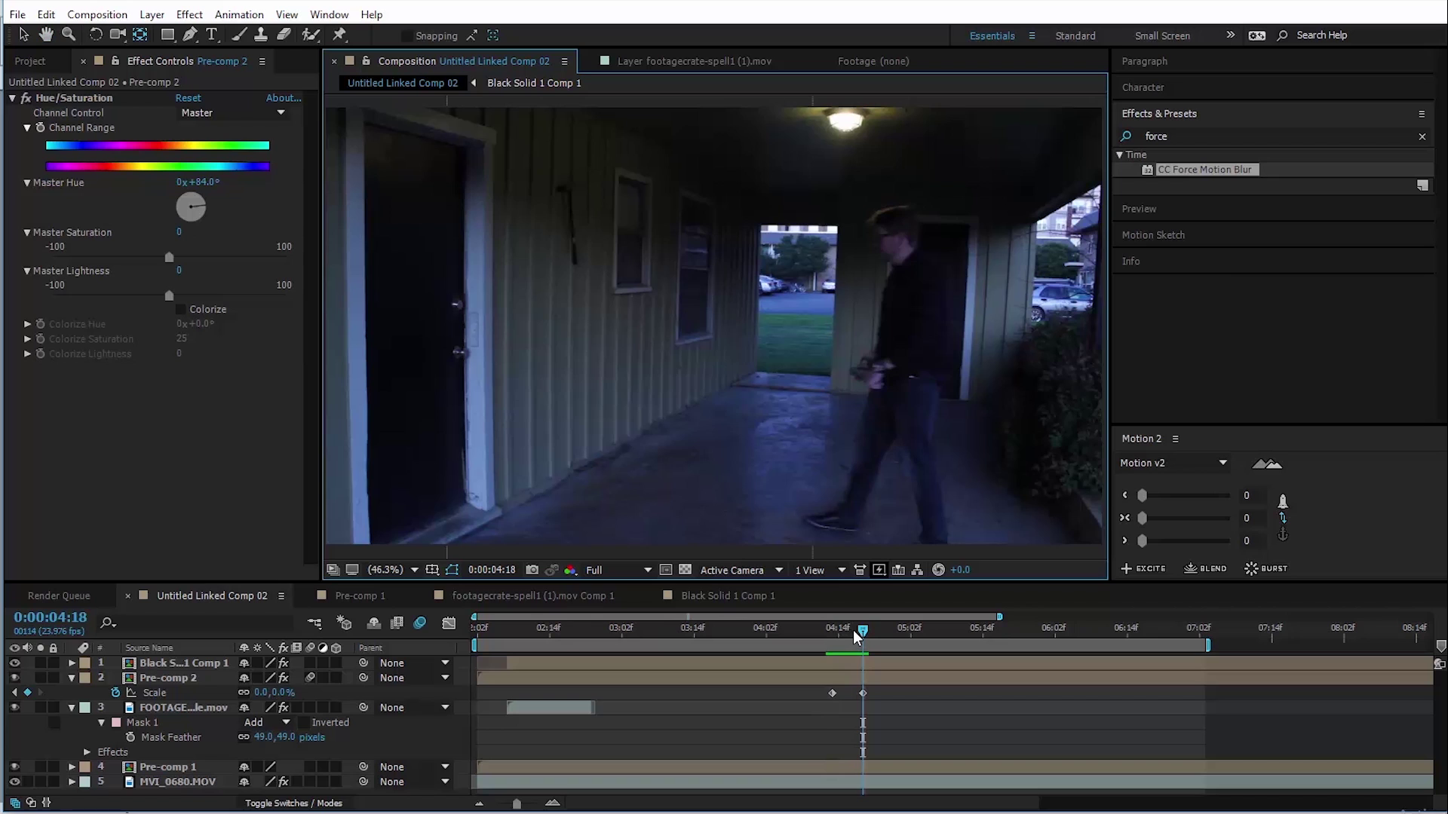
{"action": "left_click_drag", "start_coordinate": [859, 638], "coordinate": [843, 639]}
Switch to the FootageCrate site in the browser and download Blood Squib Low Velocity from the Action & Horror category.
{"action": "key", "text": "alt+Tab"}
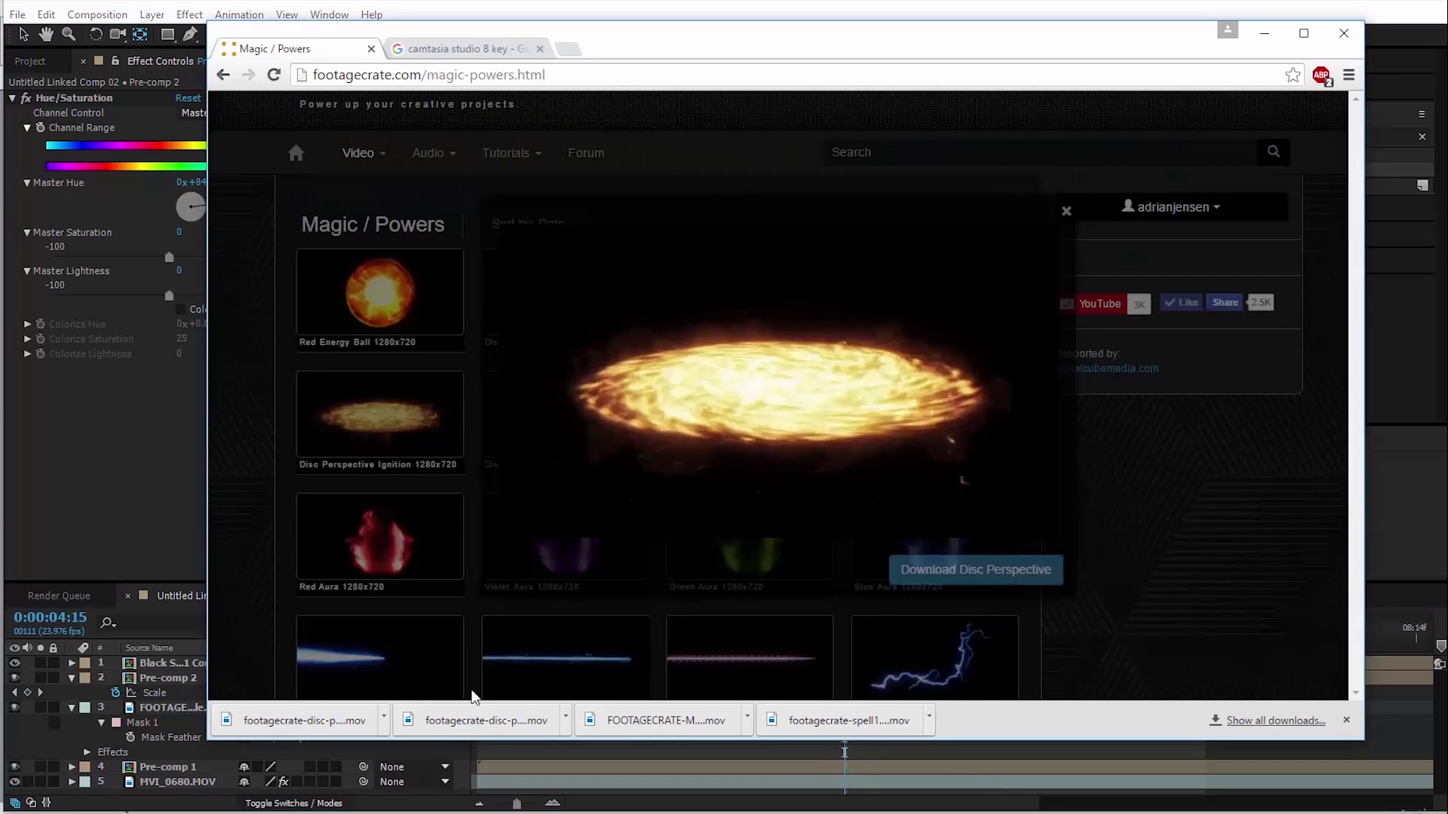
{"action": "left_click", "coordinate": [365, 180]}
{"action": "mouse_move", "coordinate": [375, 162]}
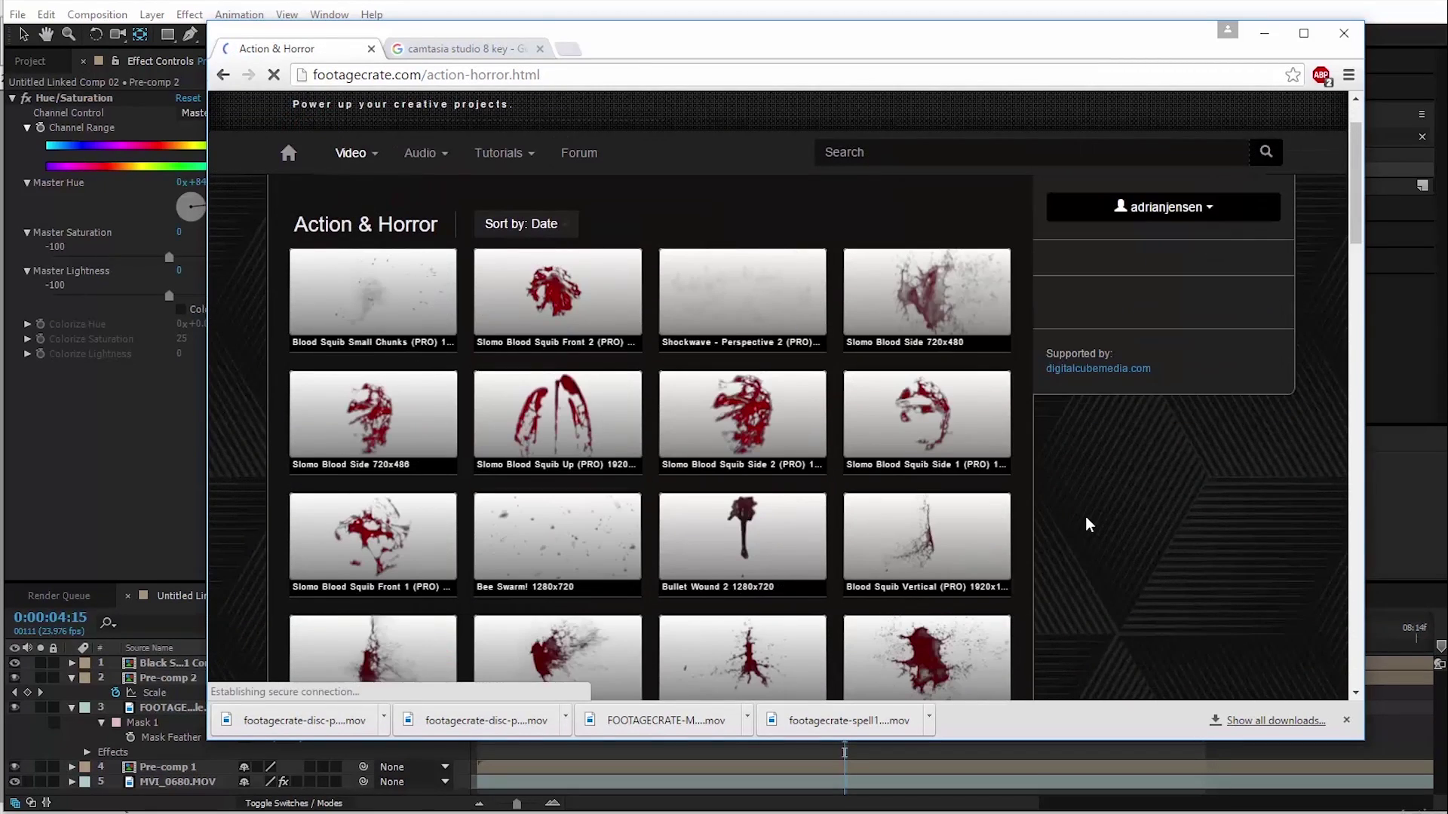
{"action": "scroll", "coordinate": [1085, 517], "scroll_direction": "down", "scroll_amount": 2}
{"action": "left_click", "coordinate": [754, 497]}
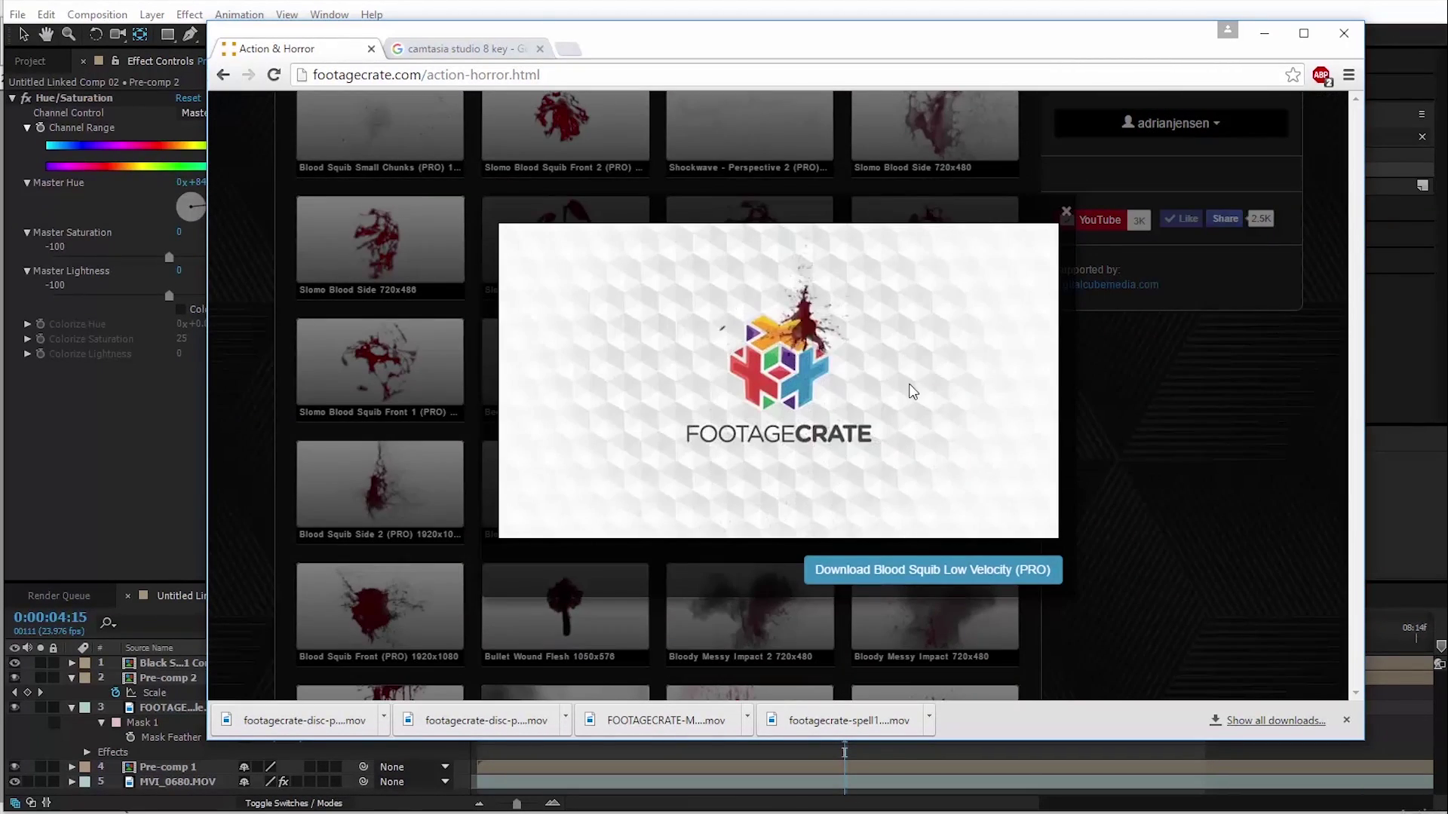
{"action": "left_click", "coordinate": [917, 571]}
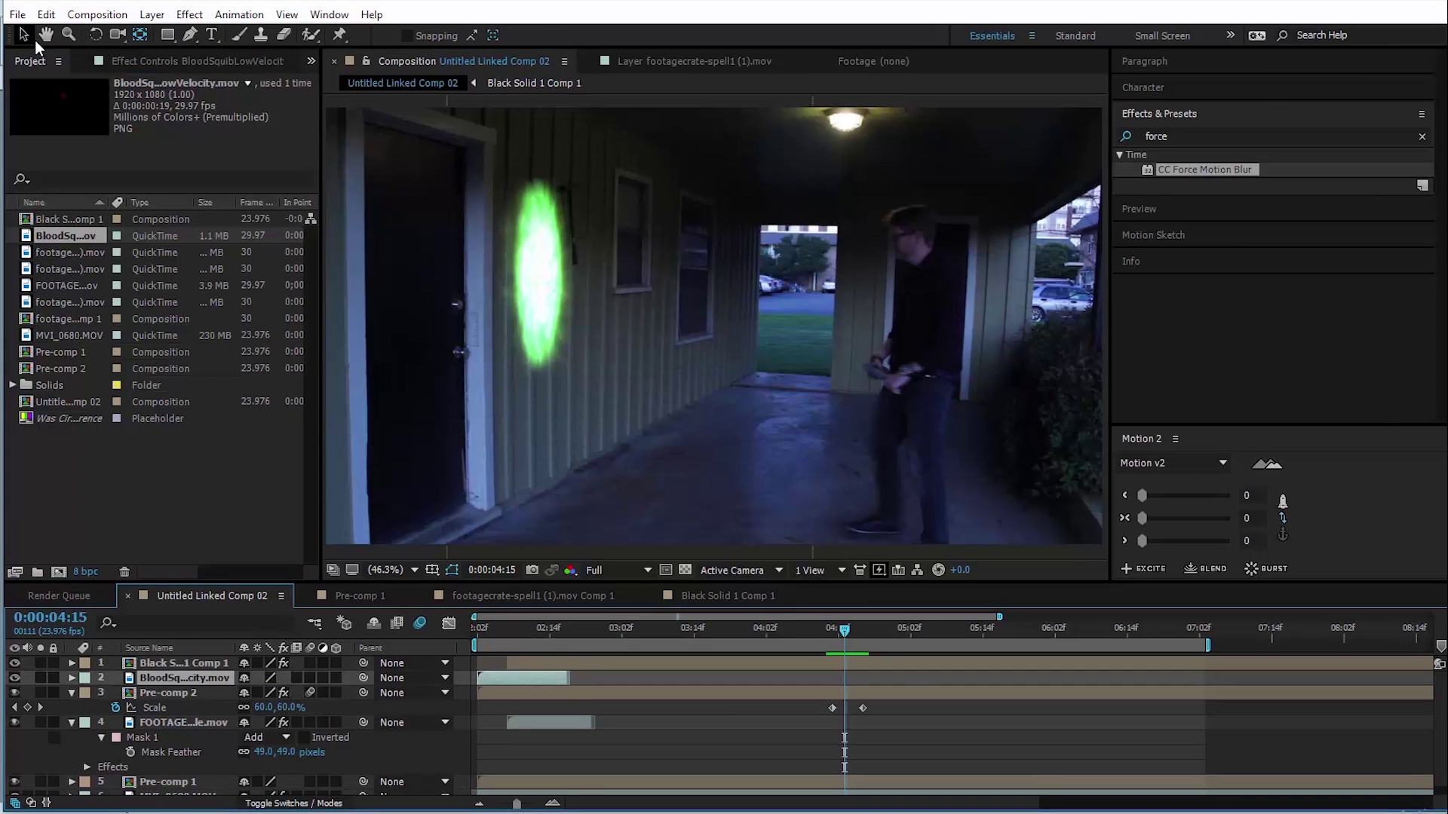
Move the blood squib layer to start at 0:00:04:17 over the shrinking portal and apply Tint with dark and light green colors.
{"action": "left_click_drag", "start_coordinate": [494, 678], "coordinate": [852, 682]}
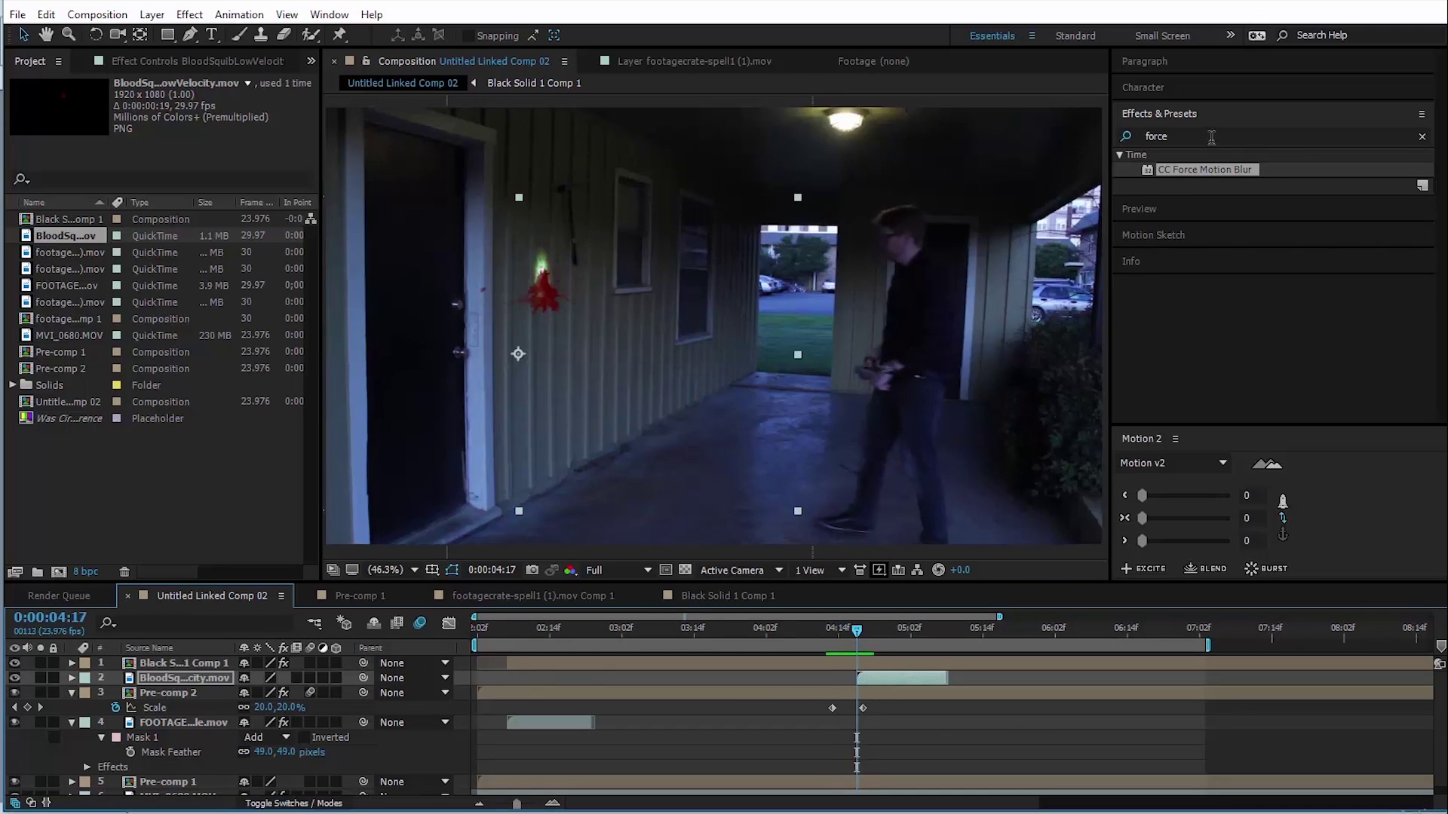
{"action": "left_click_drag", "start_coordinate": [1212, 137], "coordinate": [959, 140]}
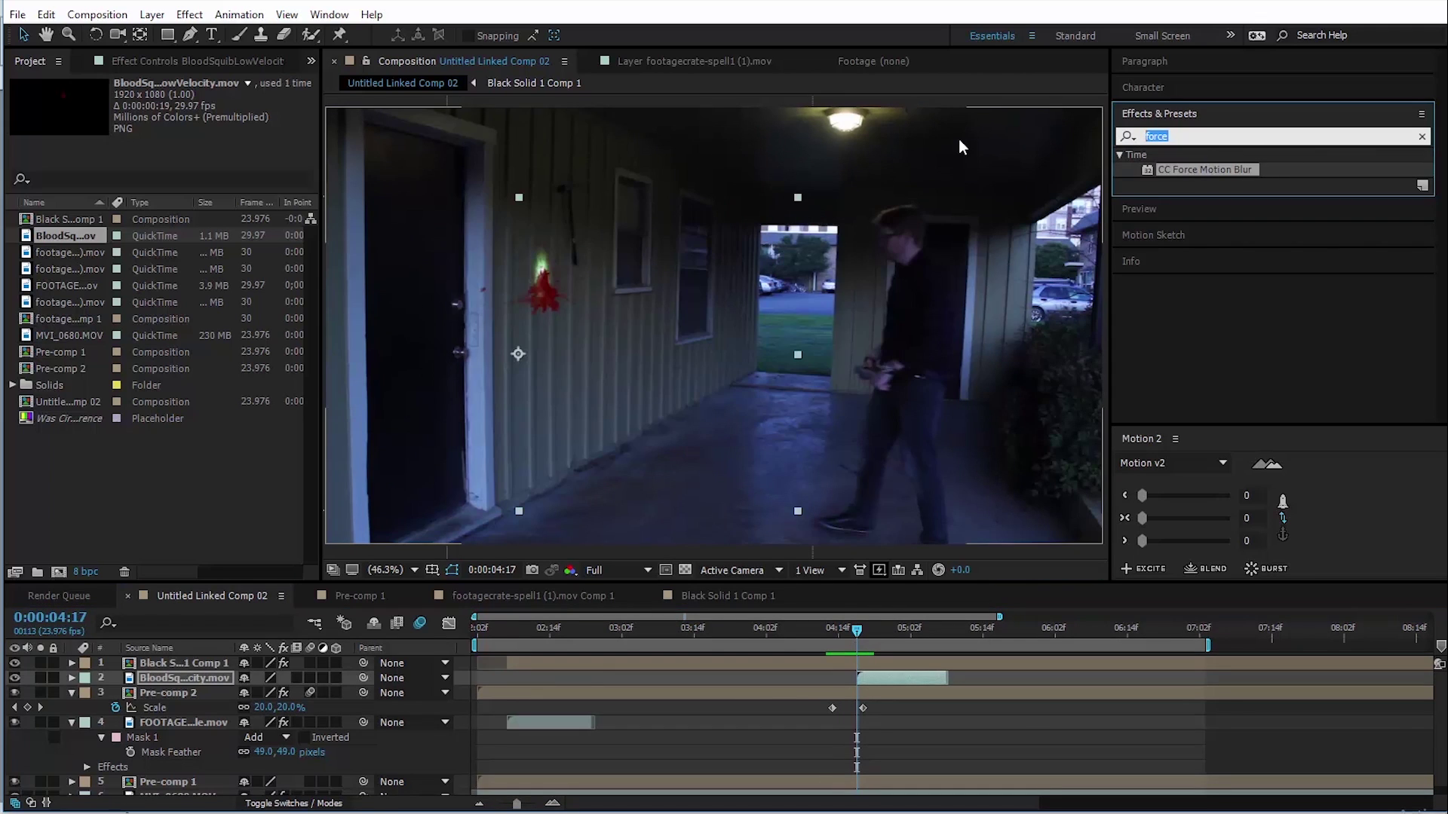
{"action": "type", "text": "tint"}
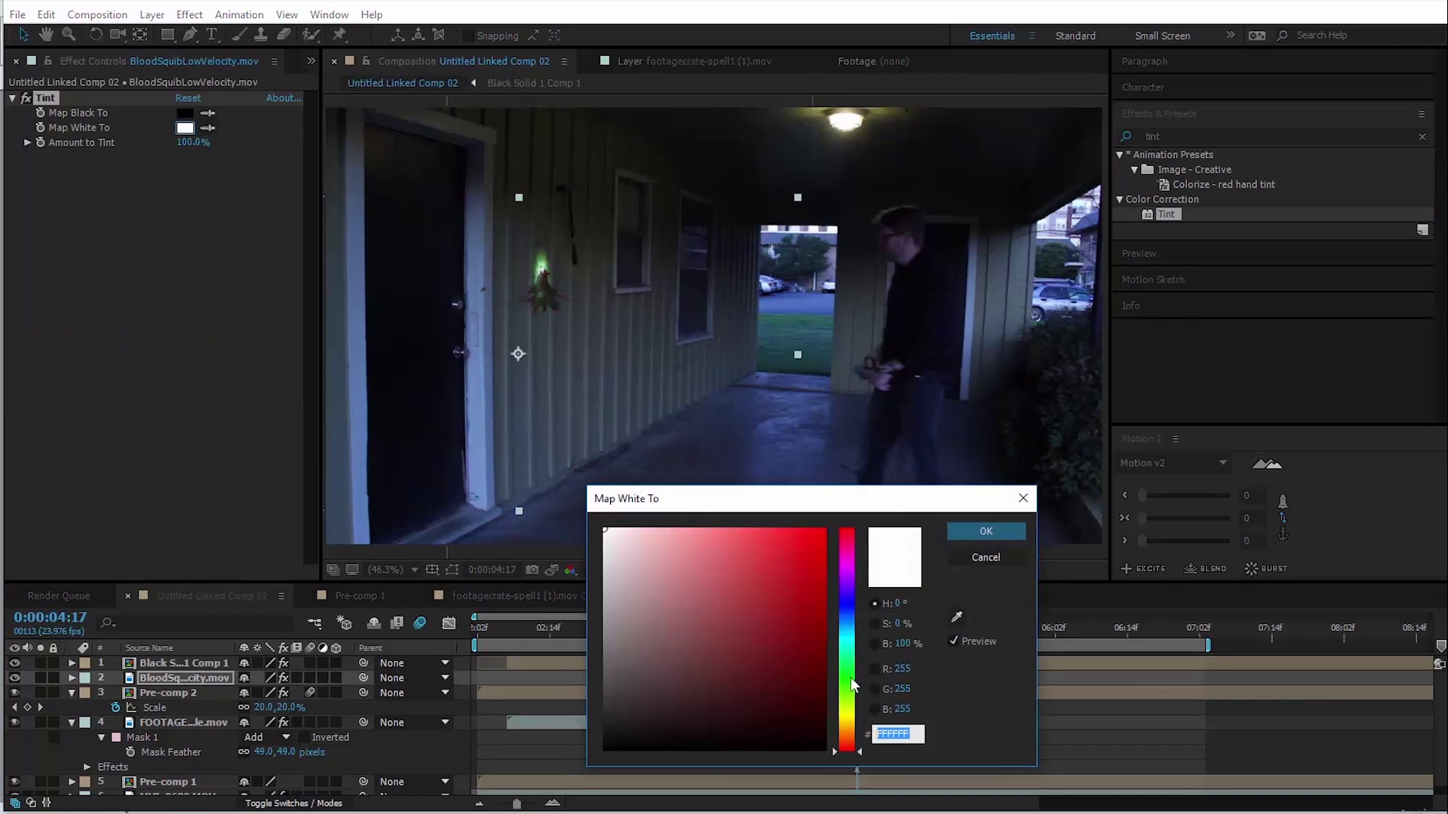
{"action": "left_click", "coordinate": [848, 674]}
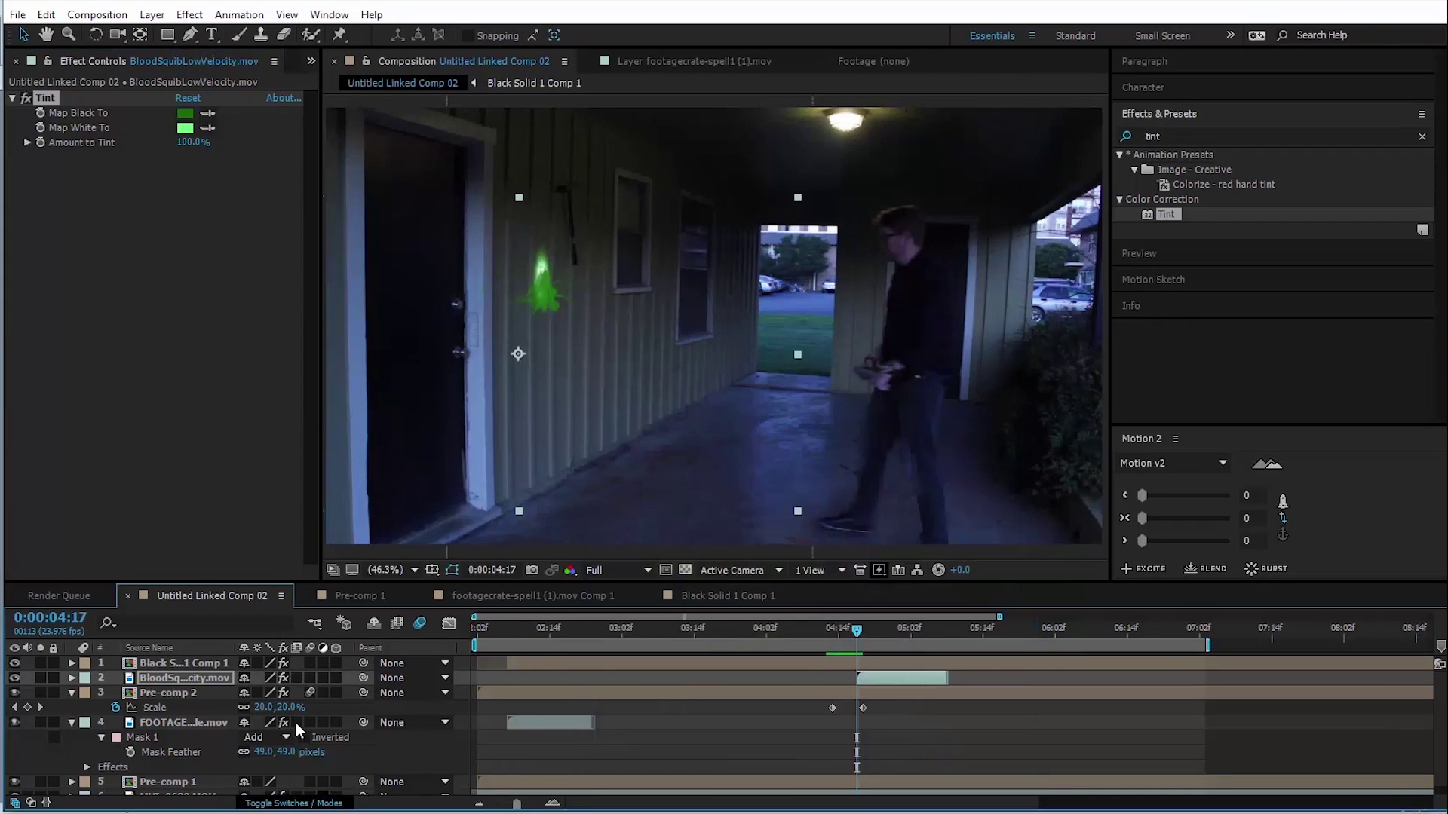
Set the blood squib layer's blending mode to Add.
{"action": "left_click", "coordinate": [293, 803]}
{"action": "left_click", "coordinate": [259, 678]}
{"action": "left_click", "coordinate": [321, 306]}
Find the Glow effect and apply it to an adjustment layer above the blood squib layer.
{"action": "key", "text": "ctrl+5"}
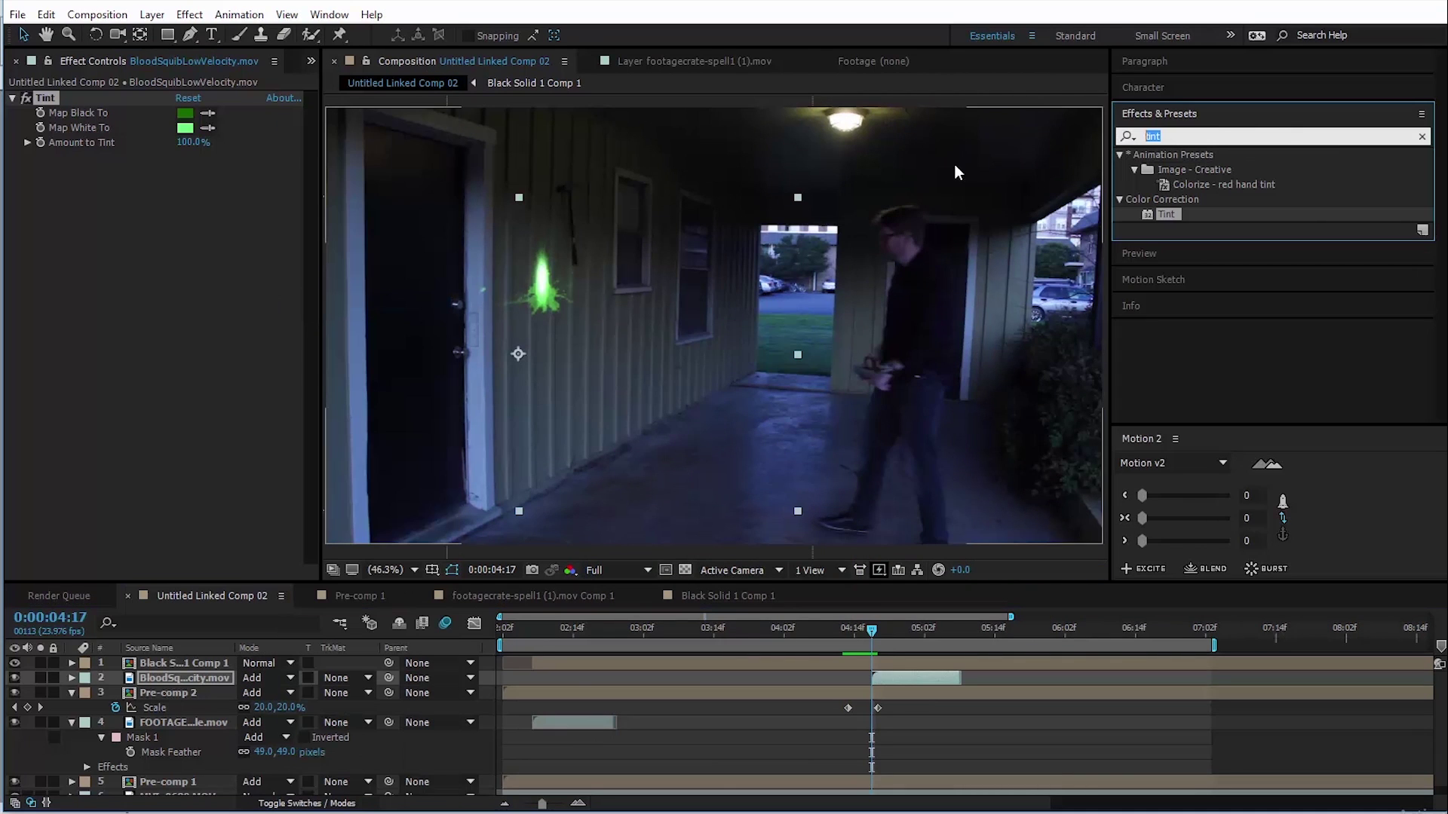
{"action": "type", "text": "glow"}
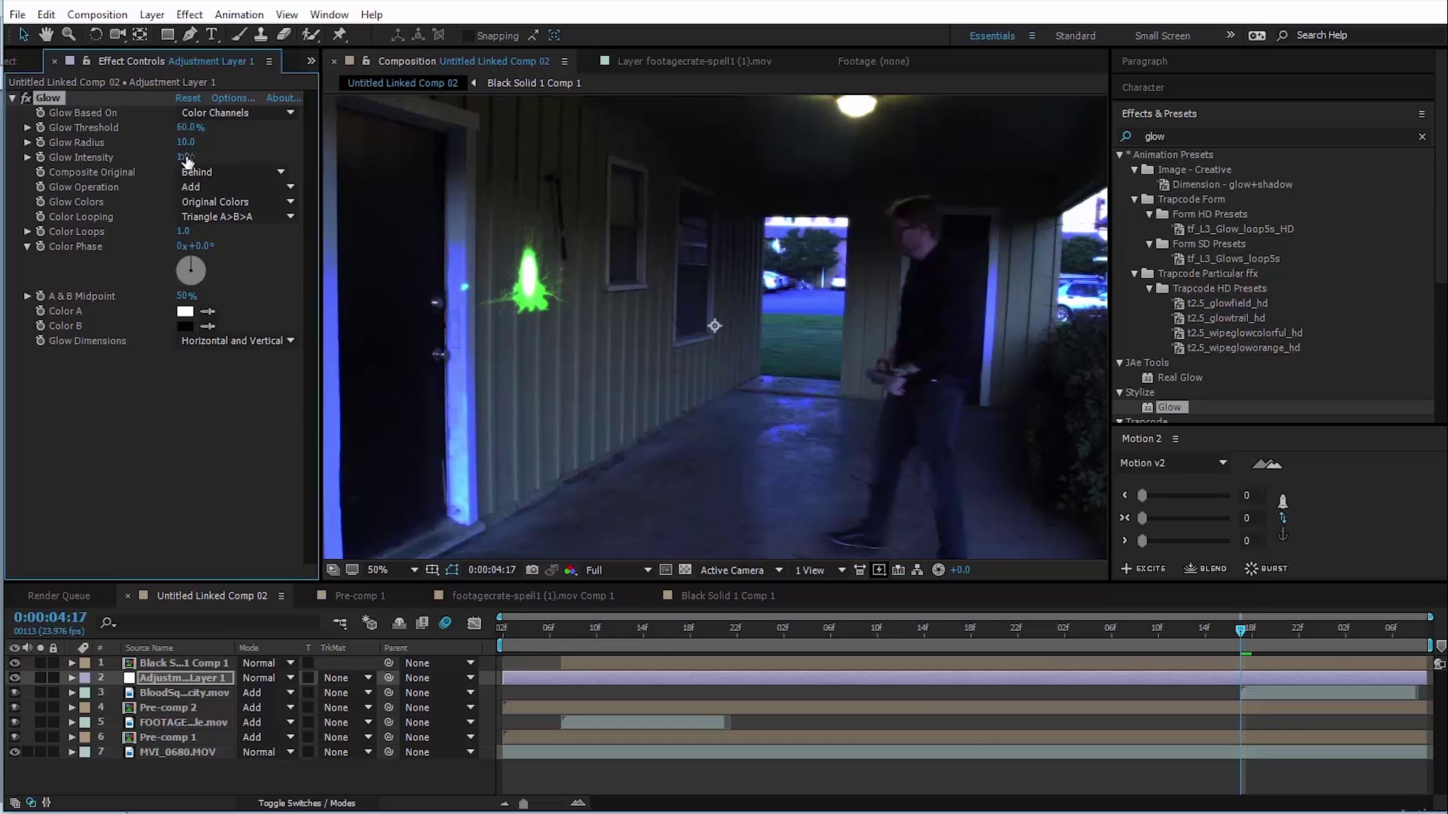
Set the adjustment layer's Glow threshold to 100% and glow intensity to 2, judging the effect at 0:00:02:16.
{"action": "left_click_drag", "start_coordinate": [625, 143], "coordinate": [678, 144]}
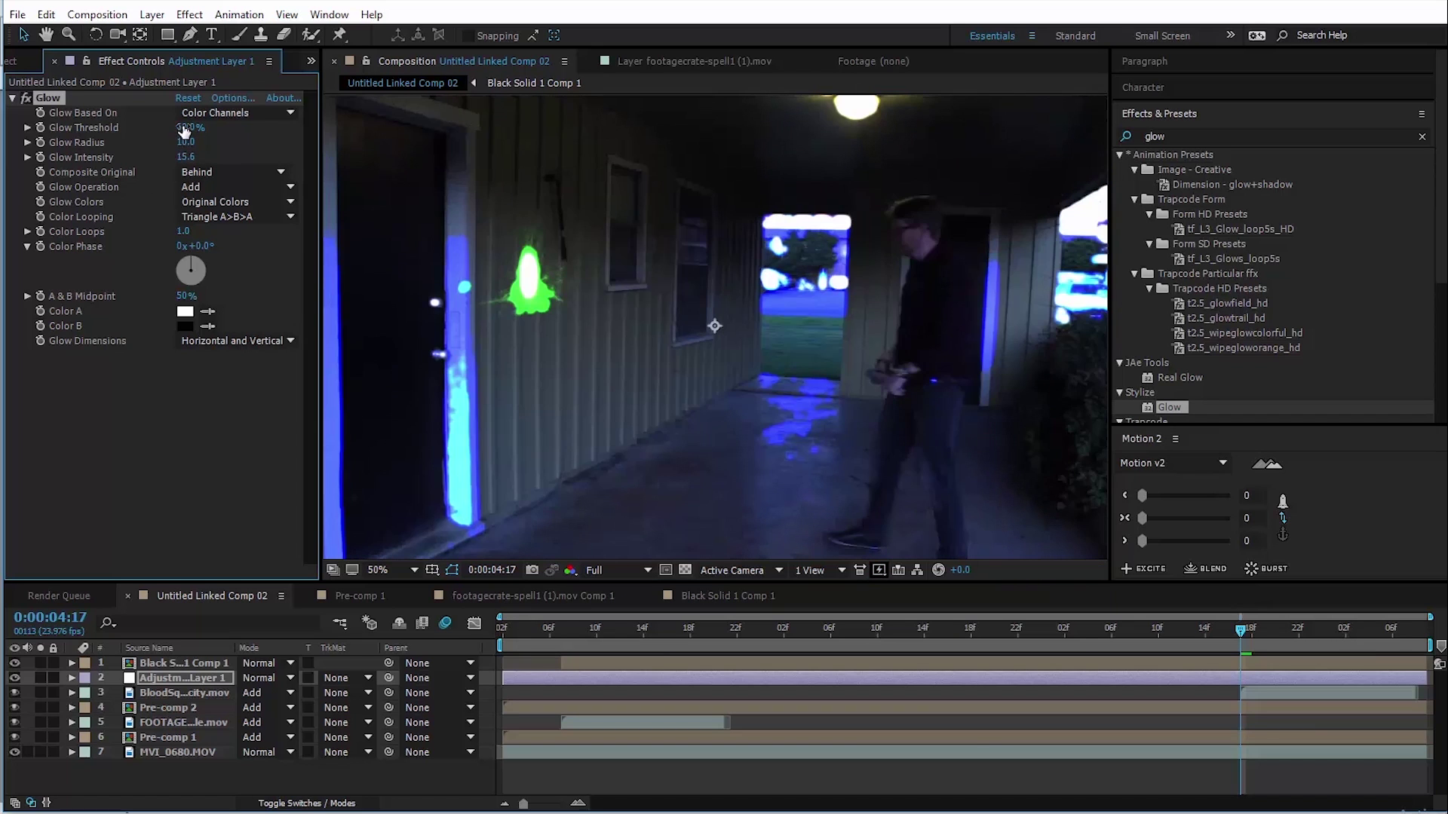
{"action": "left_click_drag", "start_coordinate": [201, 127], "coordinate": [277, 136]}
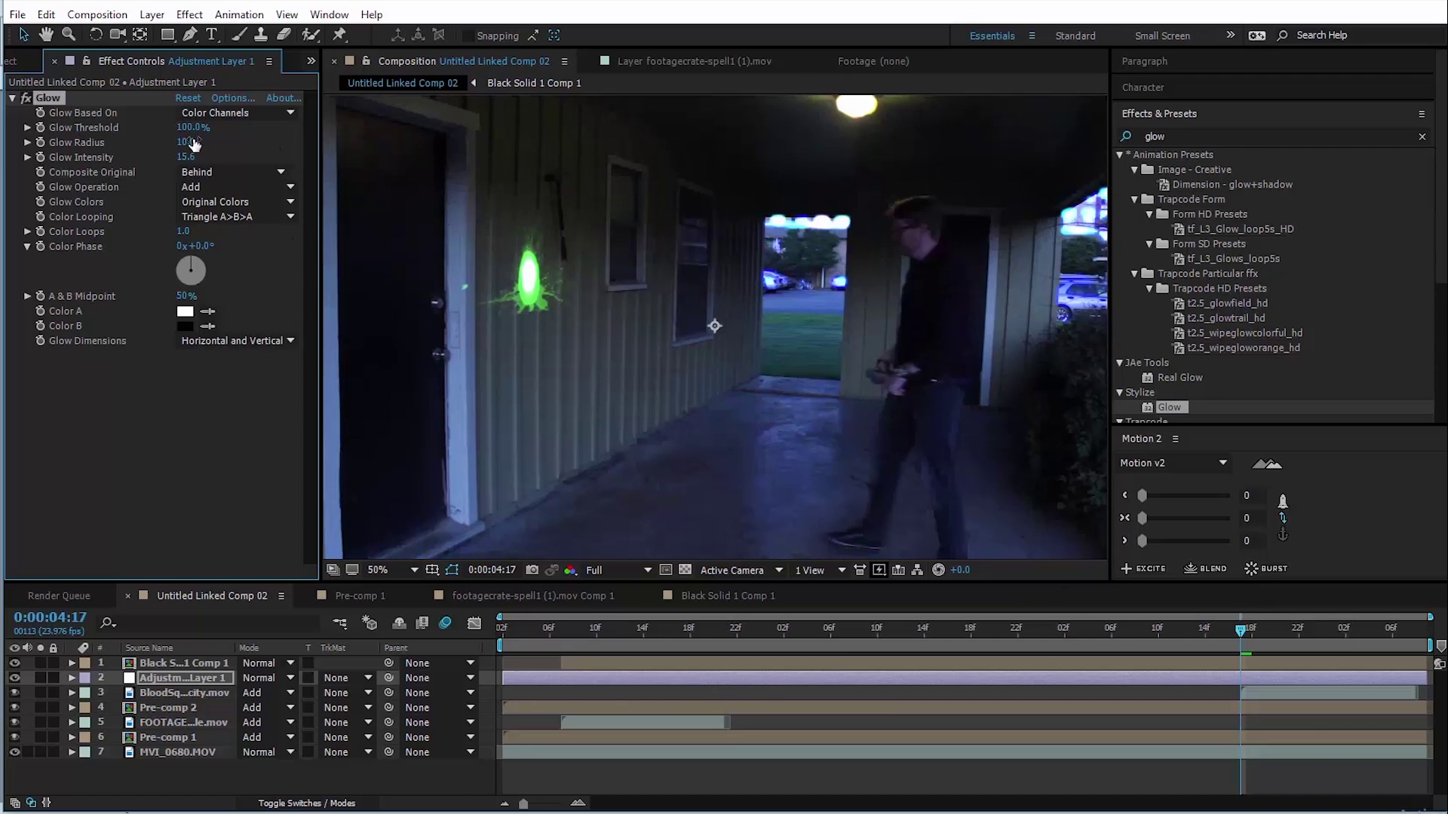
{"action": "left_click", "coordinate": [666, 630]}
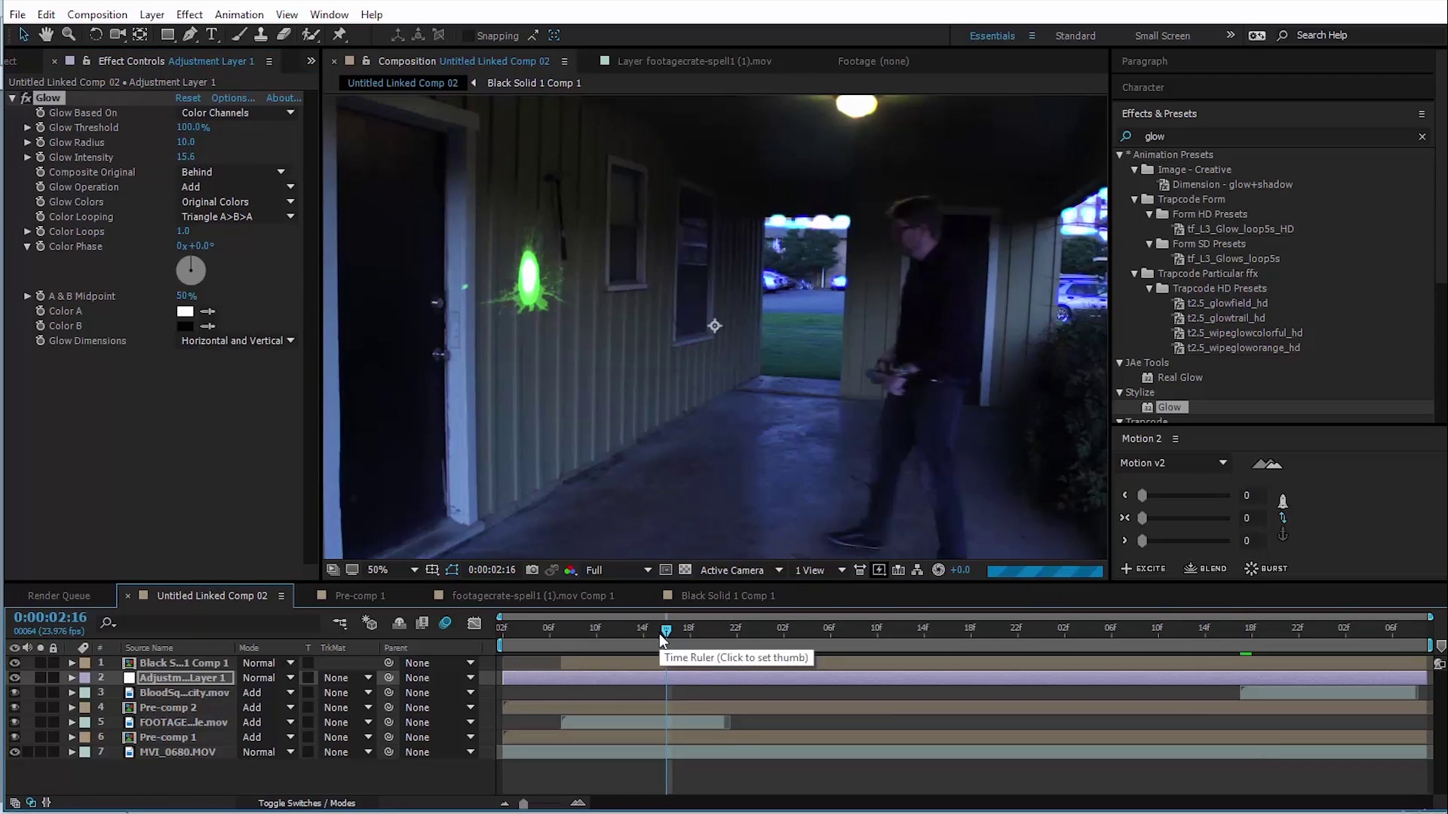
{"action": "left_click", "coordinate": [188, 157]}
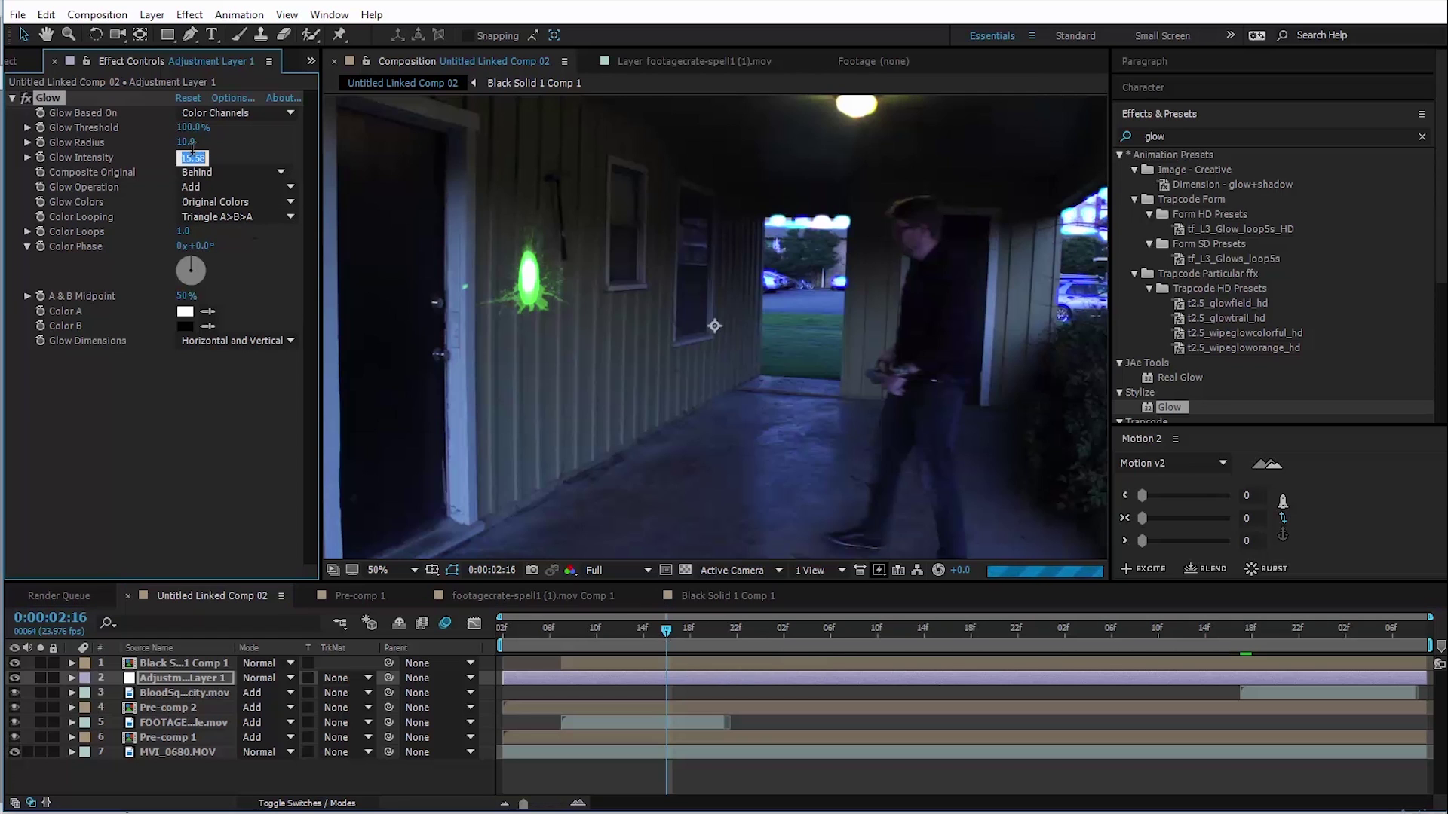
{"action": "type", "text": "2"}
{"action": "key", "text": "Return"}
Enlarge the Glow radius, raise the glow intensity further and preview the effect at an earlier frame of the spell.
{"action": "left_click_drag", "start_coordinate": [189, 142], "coordinate": [656, 151]}
{"action": "left_click_drag", "start_coordinate": [182, 157], "coordinate": [483, 166]}
{"action": "left_click", "coordinate": [621, 632]}
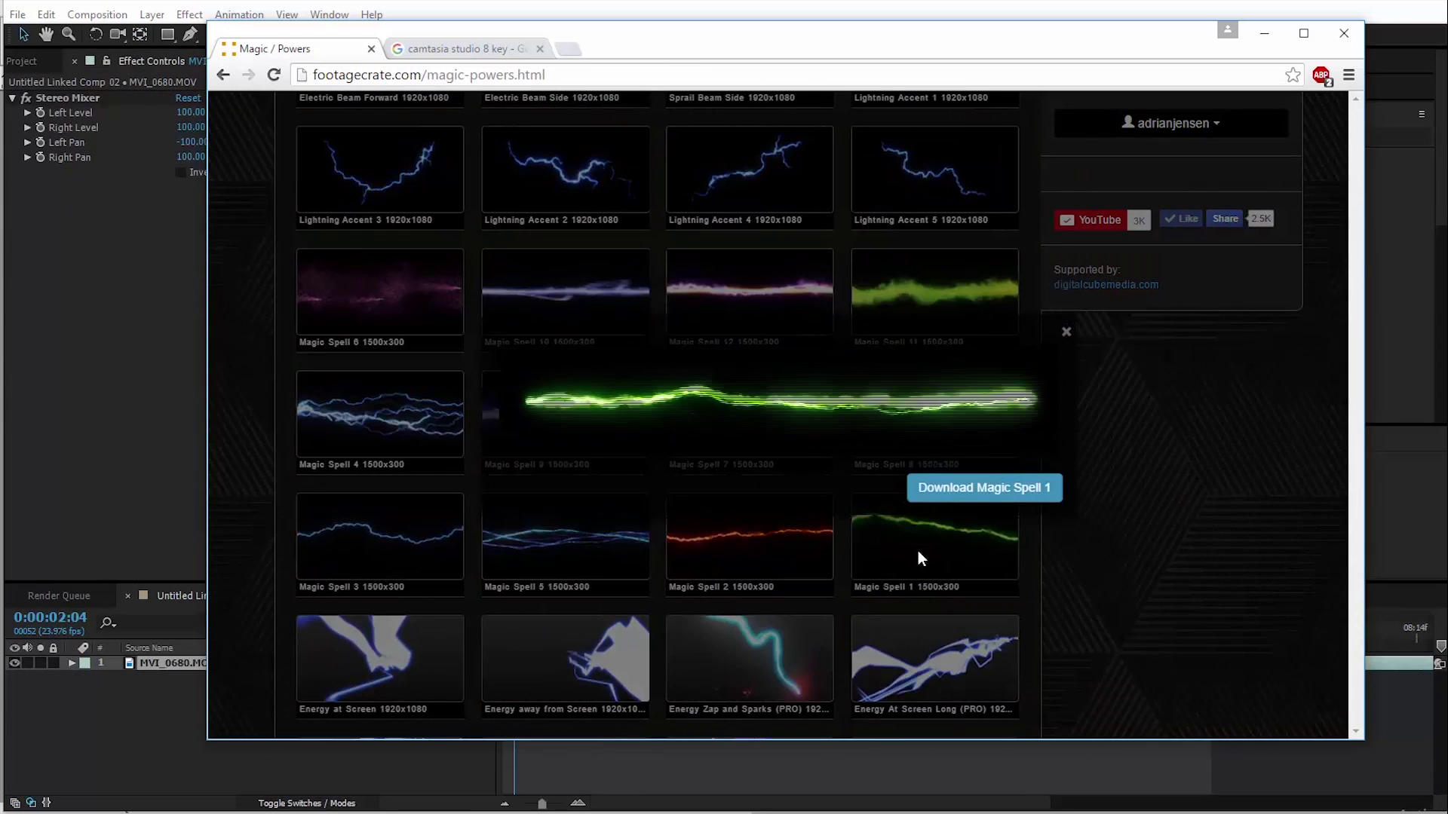
Switch to the browser and download Magic Spell 1 from FootageCrate's Magic / Powers page.
{"action": "left_click", "coordinate": [968, 495]}
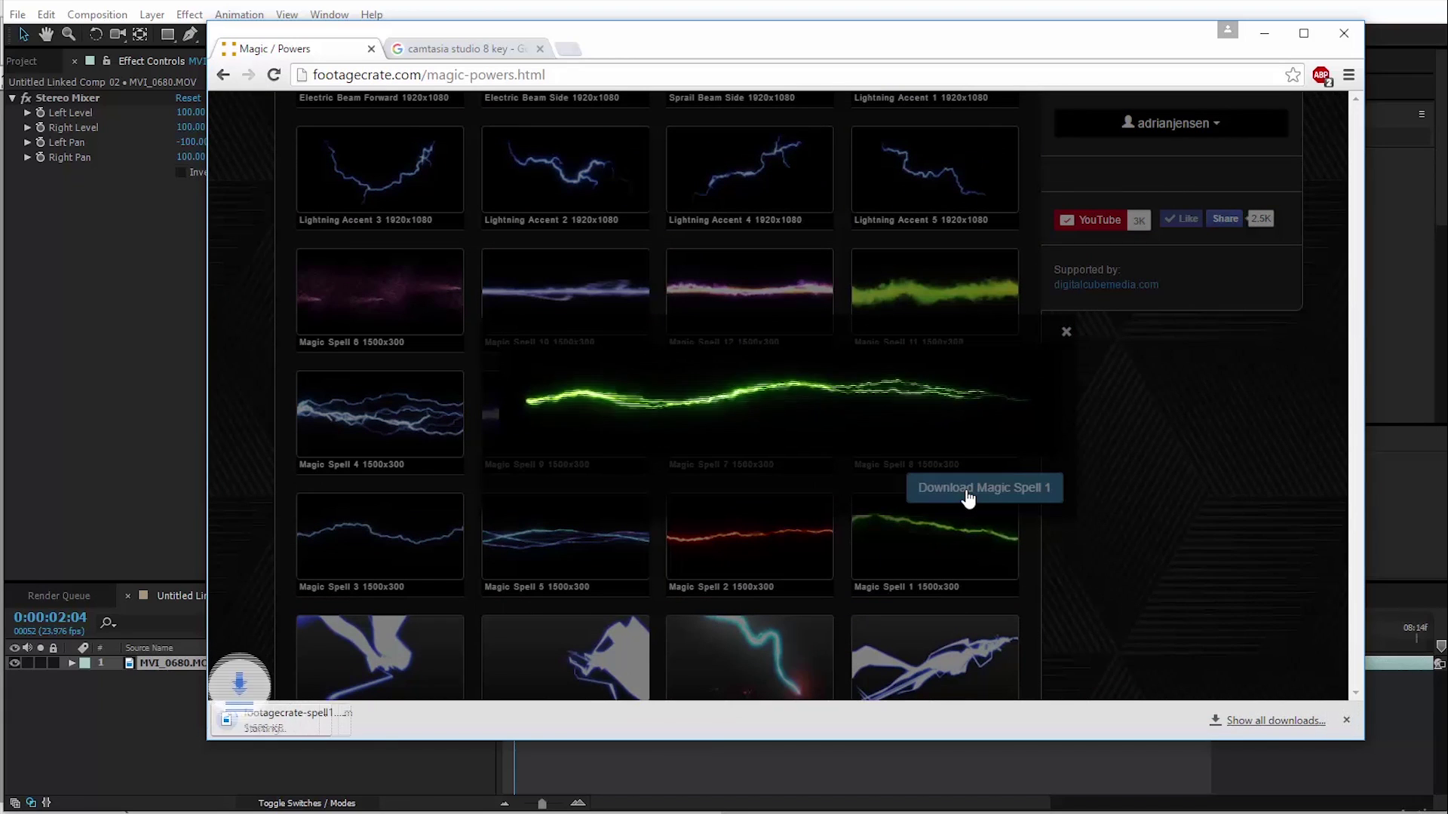